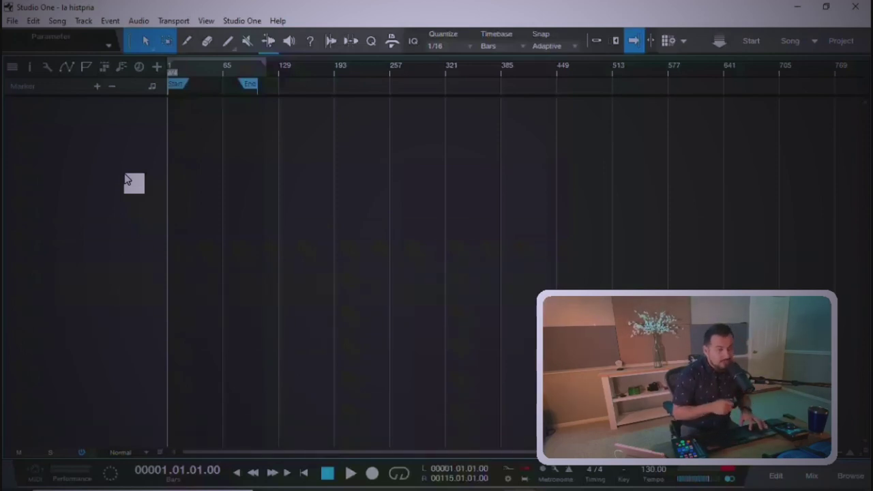
Step: Add one mono audio track named Bass and assign its audio input to channel 1, HDSP9632 ADAT 1
key(t)
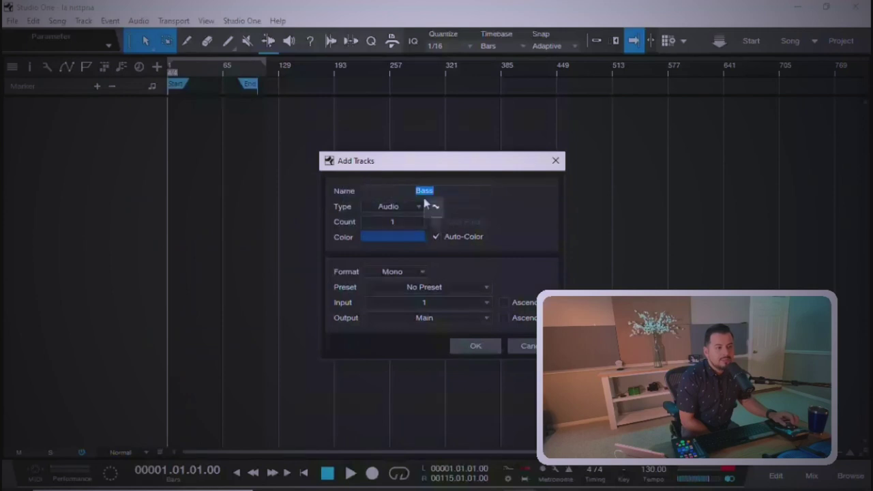
click(474, 348)
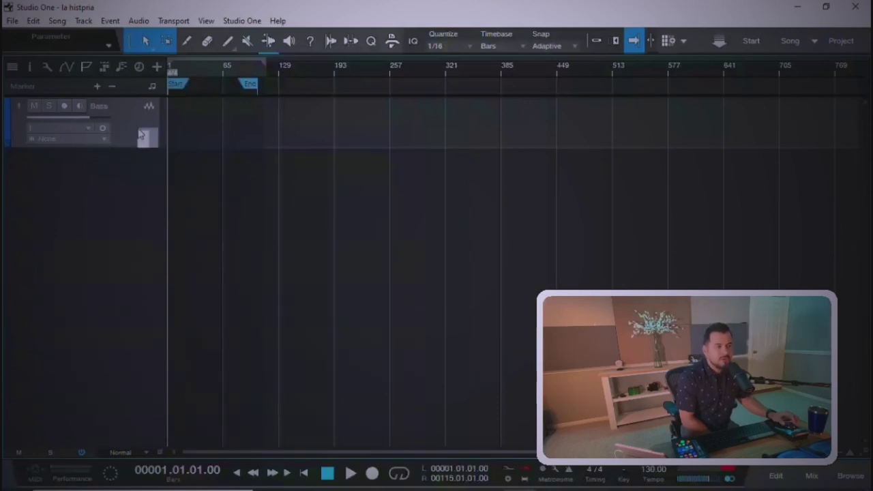
click(61, 130)
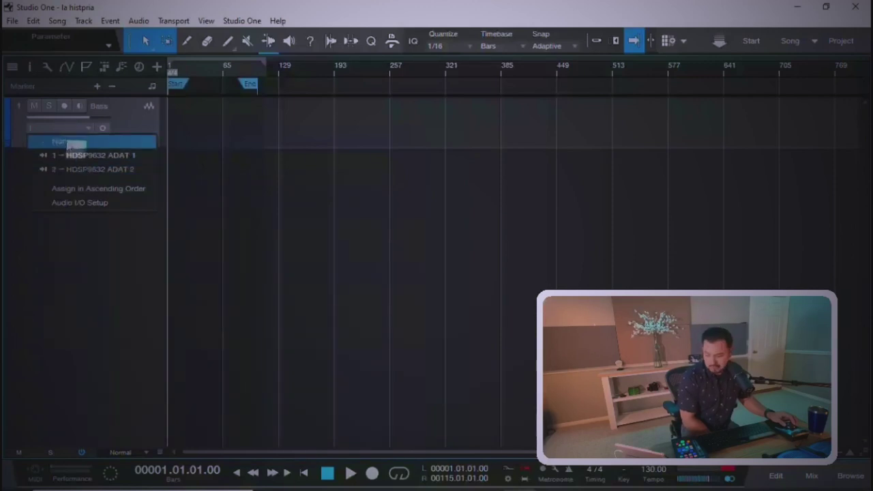
click(111, 158)
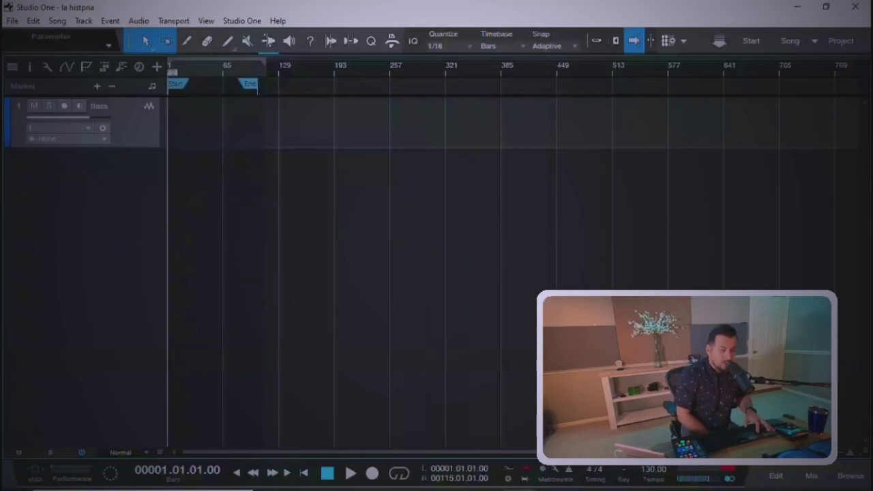
Step: Show the file browser and expand the La historia tracks folder on the Desktop
key(F5)
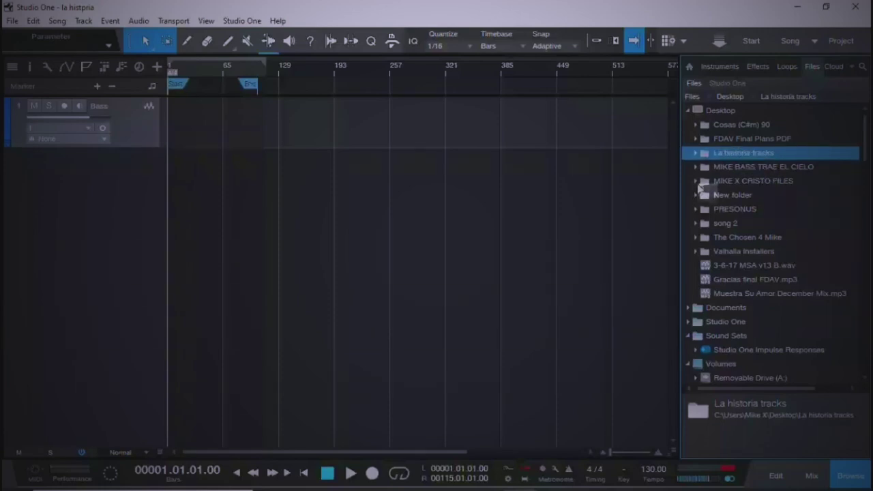
scroll(710, 187, down, 3)
scroll(707, 185, down, 2)
scroll(710, 187, up, 2)
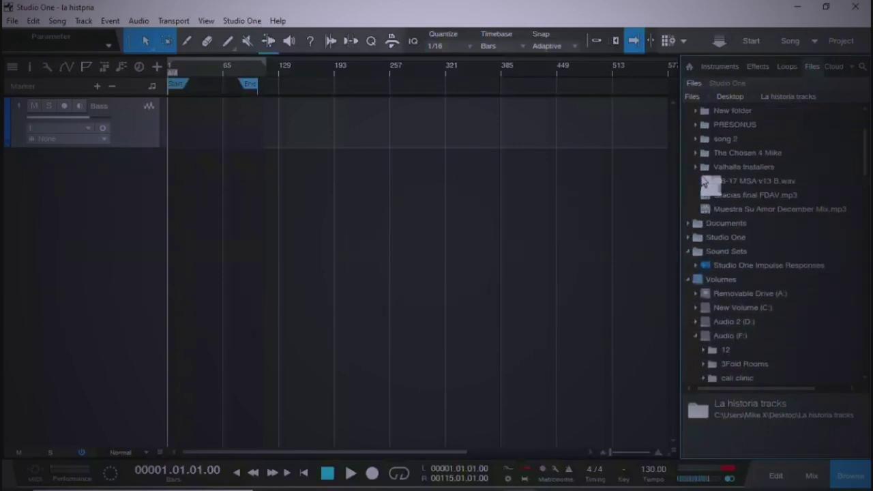
scroll(716, 191, down, 3)
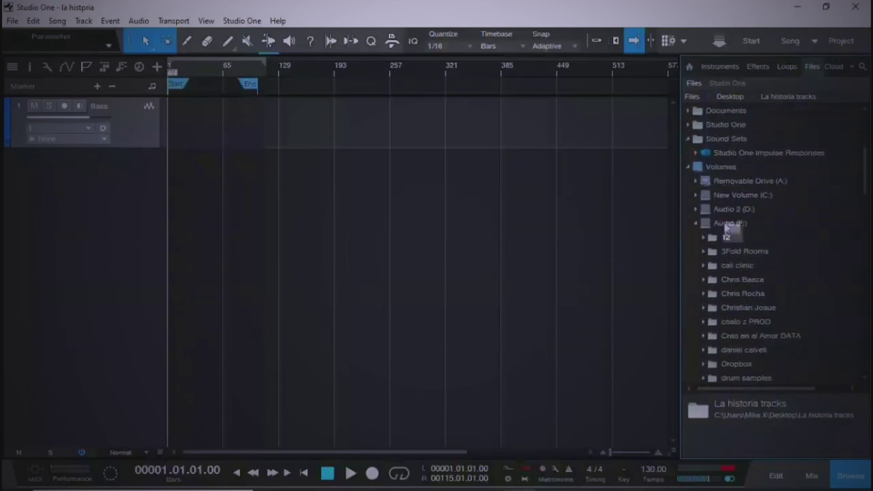
scroll(726, 229, up, 5)
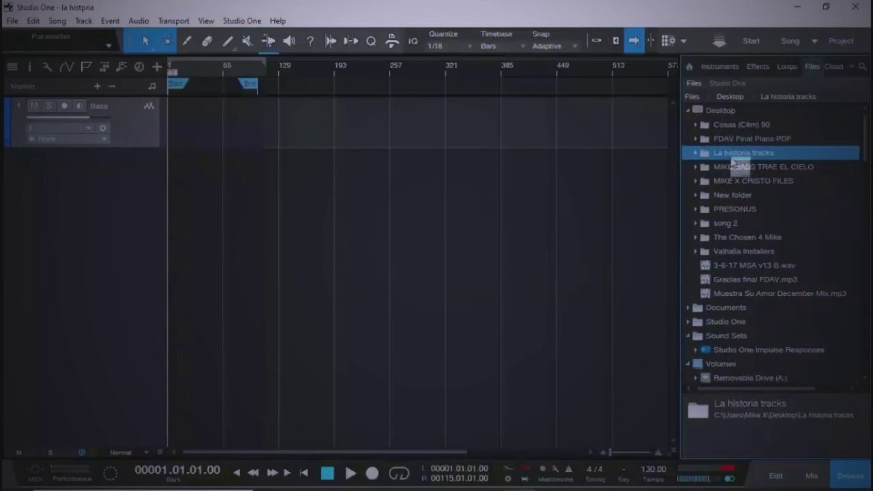
double_click(735, 155)
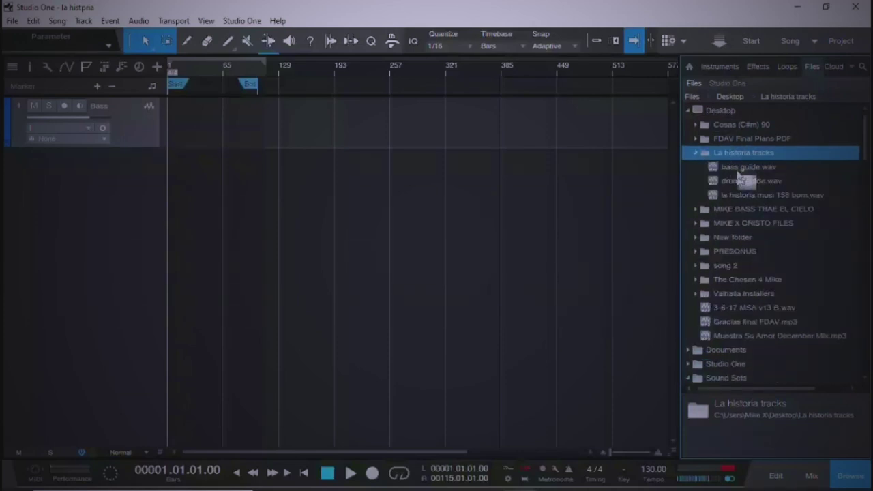
Step: Import bass guide.wav, drums guide.wav and la historia musi 158 bpm.wav onto new tracks below Bass, starting at bar 1
click(739, 168)
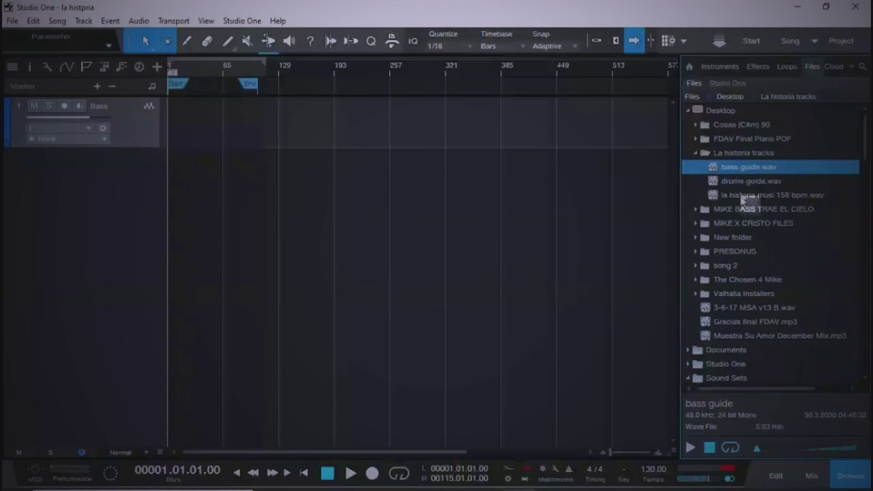
shift+click(744, 196)
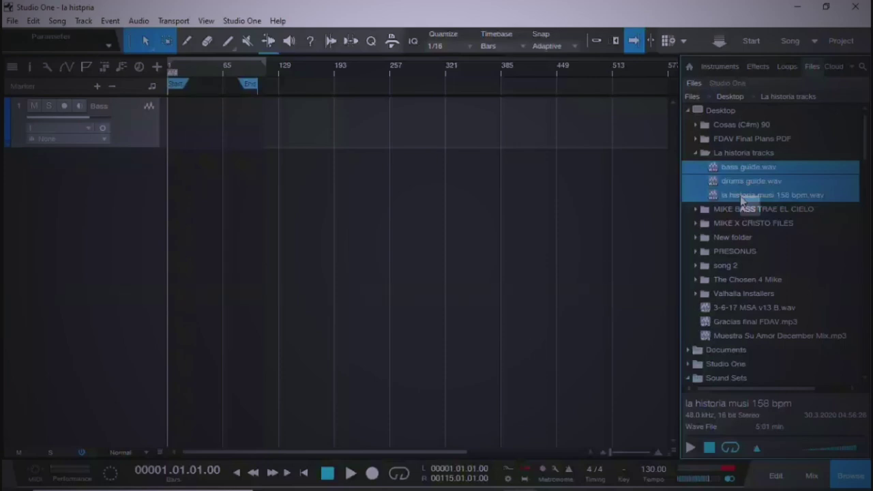
drag(742, 197, 746, 200)
drag(746, 200, 193, 216)
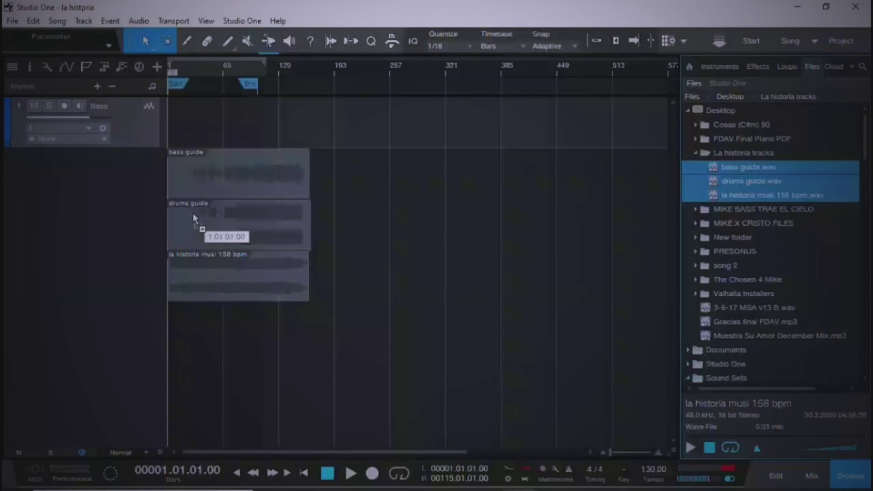
drag(193, 216, 193, 216)
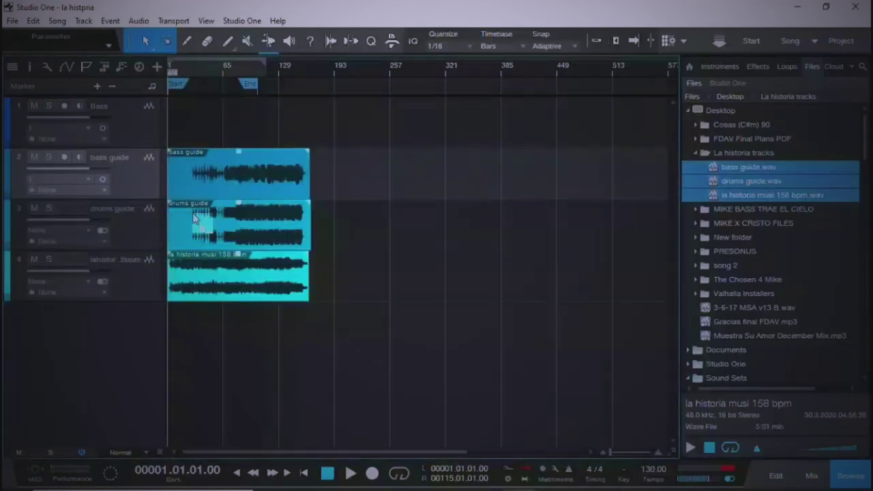
Step: Set the song tempo to 158 BPM to match the imported music track
scroll(193, 216, up, 5)
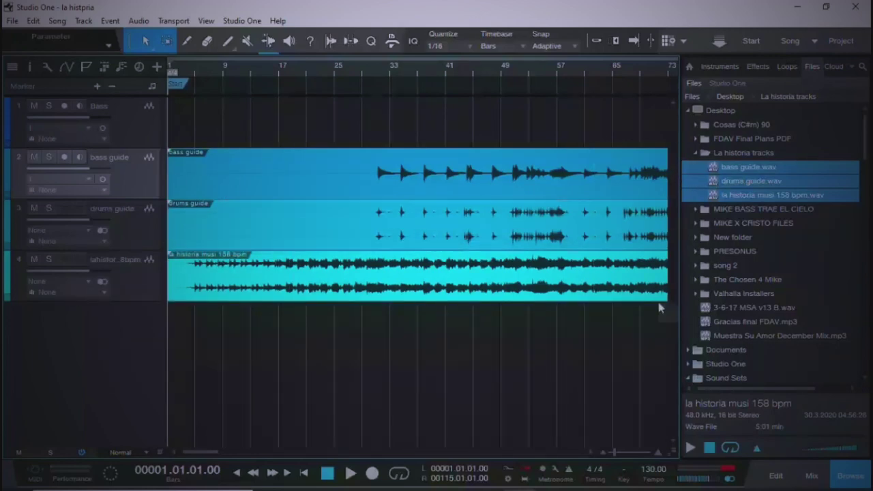
click(651, 470)
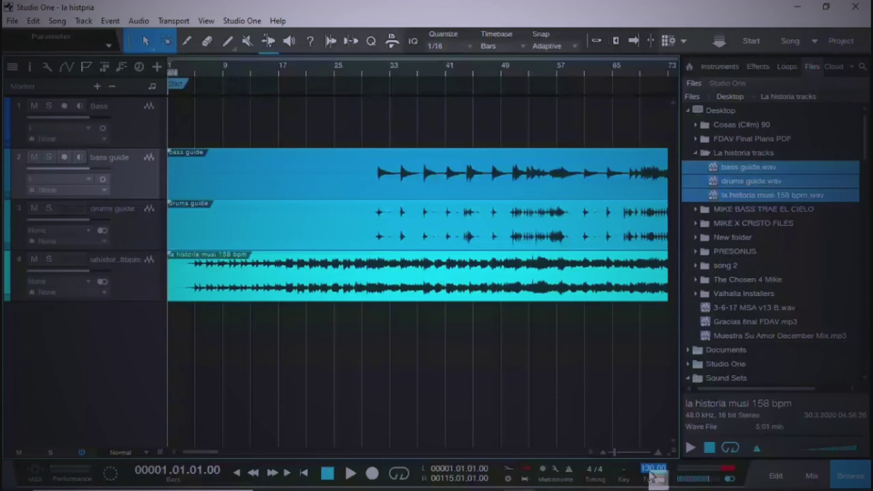
key(BackSpace)
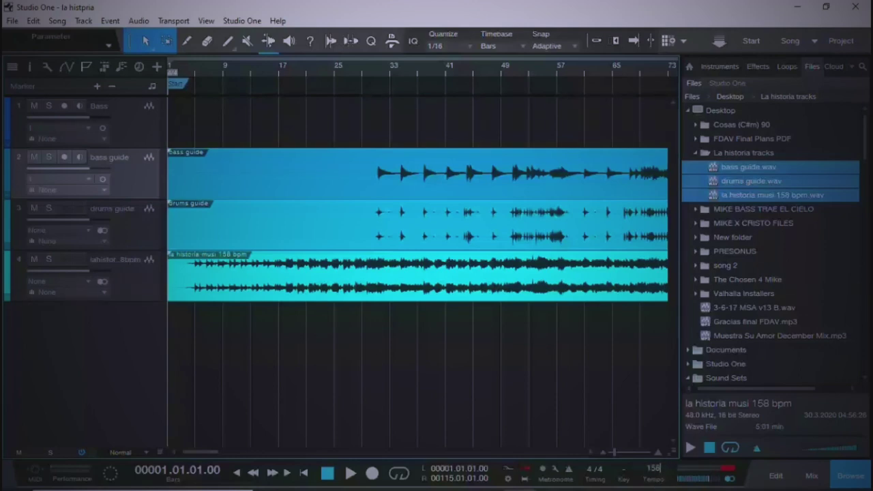
key(Return)
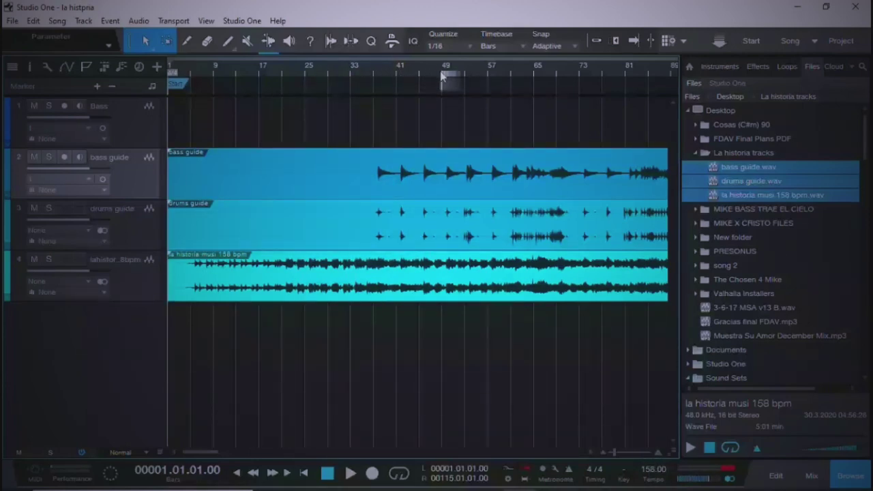
Step: Play the imported guide tracks from the start of the song with autoscroll turned on, and stop playback
drag(450, 75, 386, 33)
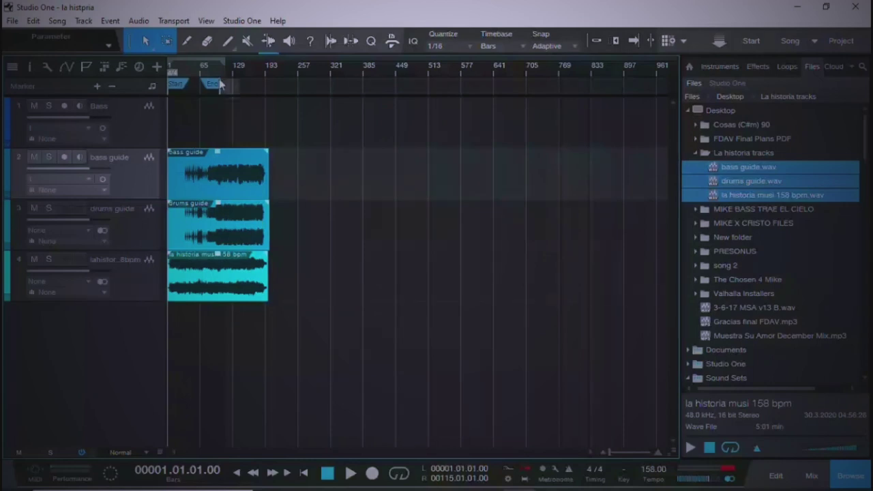
key(z)
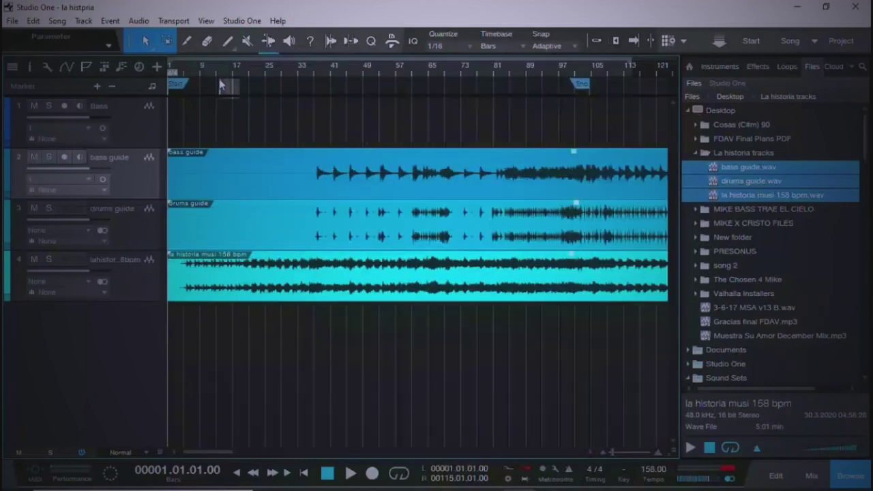
click(302, 75)
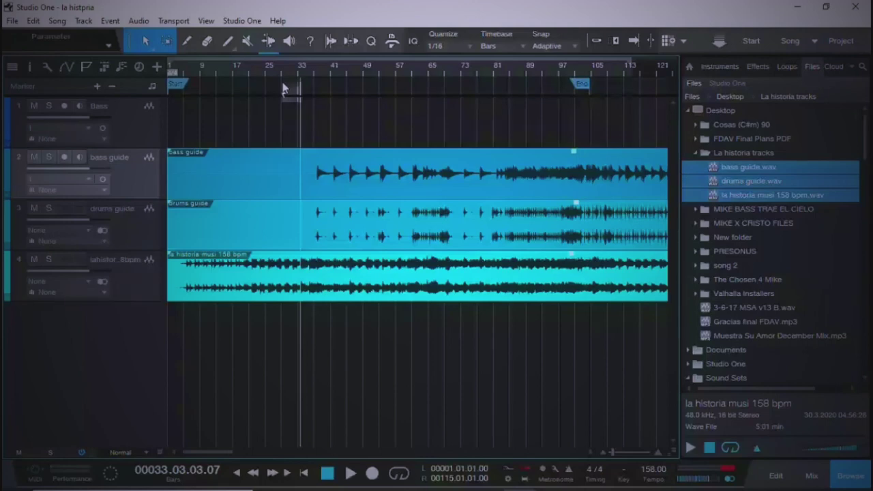
key(Home)
key(space)
key(f)
key(e)
key(e)
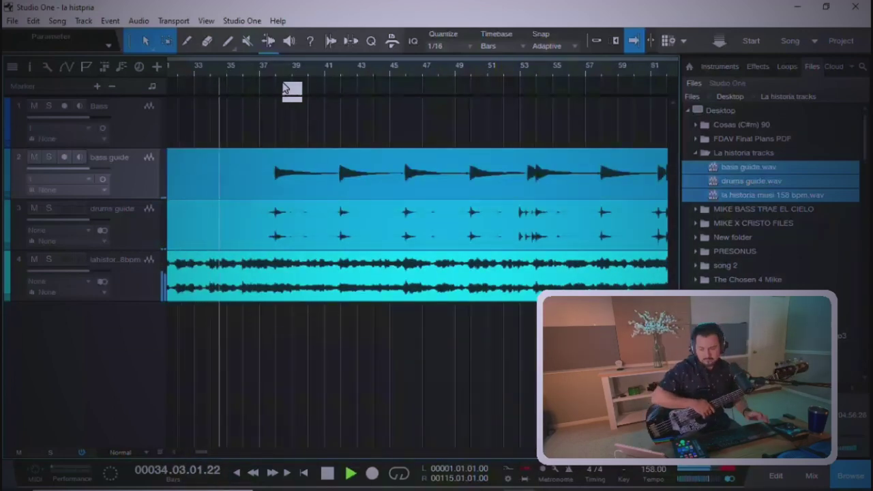
key(space)
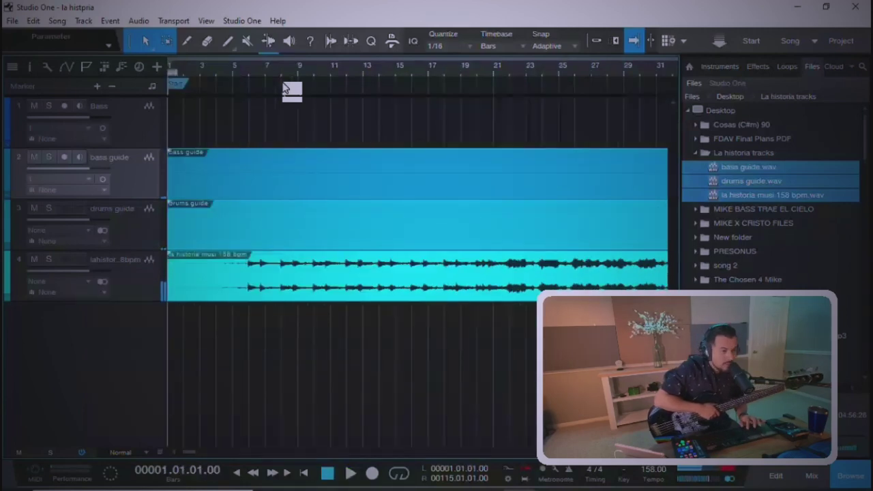
Step: Show the full song and listen to the guide tracks from about bar 107, and stop playback
key(shift+f)
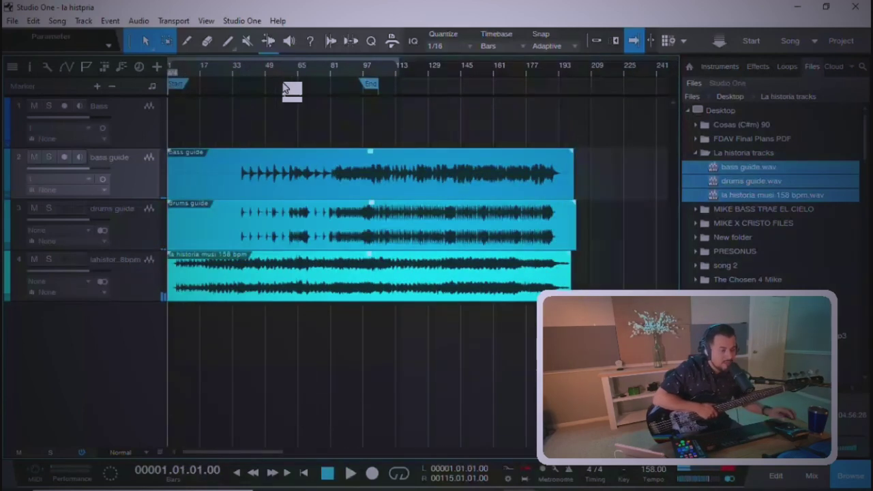
click(386, 74)
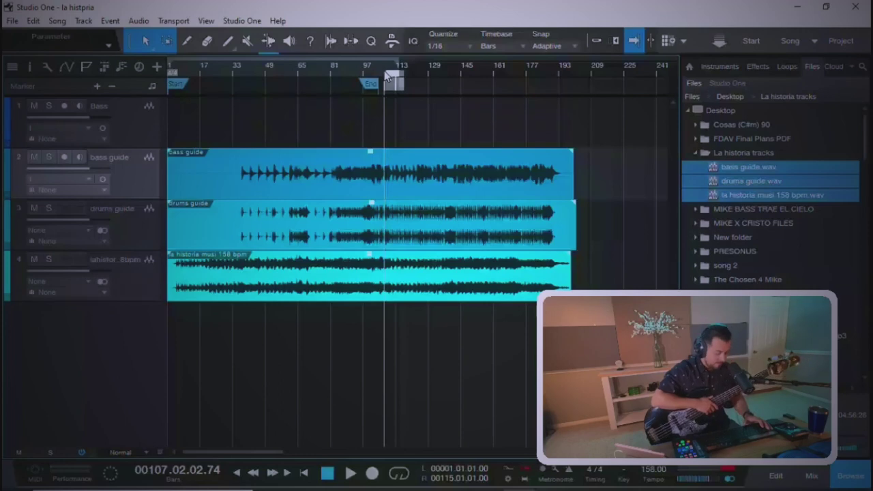
key(space)
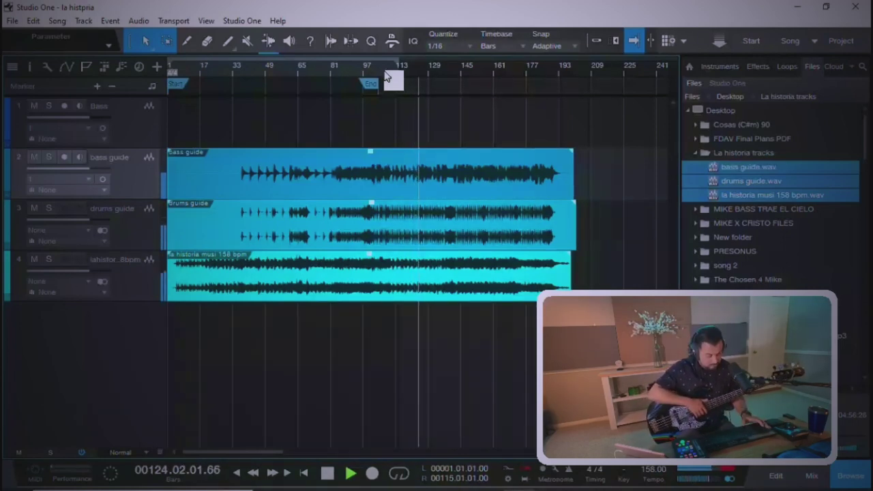
key(space)
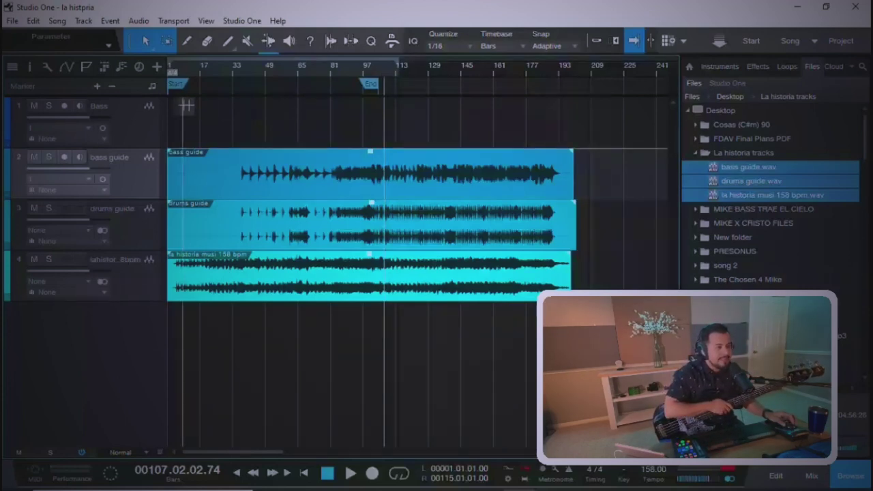
Step: Select the empty Bass track and place the playback cursor at about bar 29
click(147, 142)
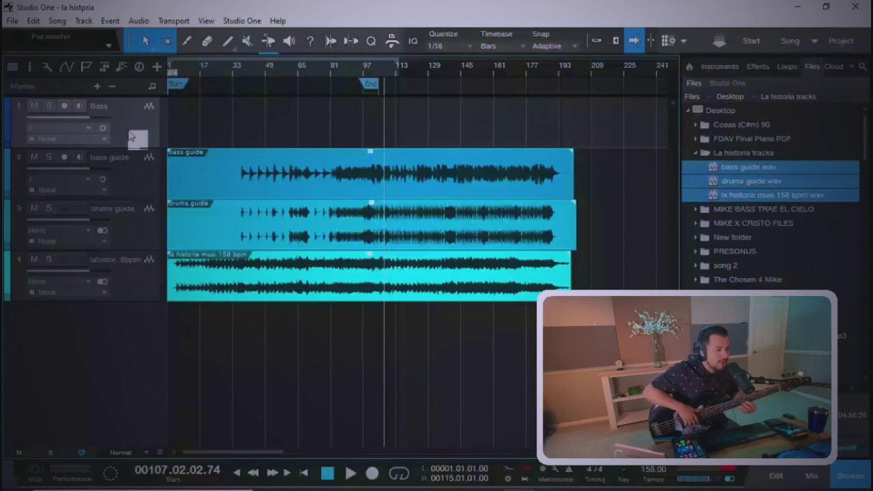
mouse_move(131, 135)
mouse_down()
mouse_move(164, 134)
mouse_move(253, 102)
mouse_move(234, 94)
mouse_up()
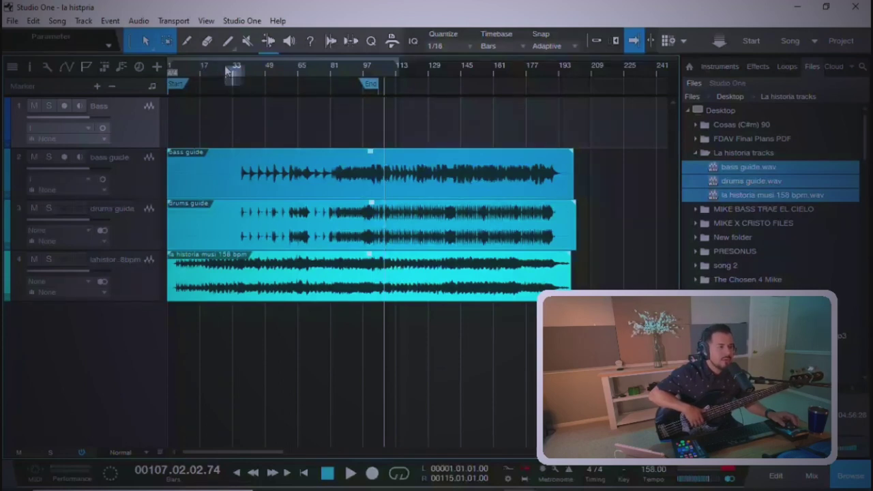
click(225, 68)
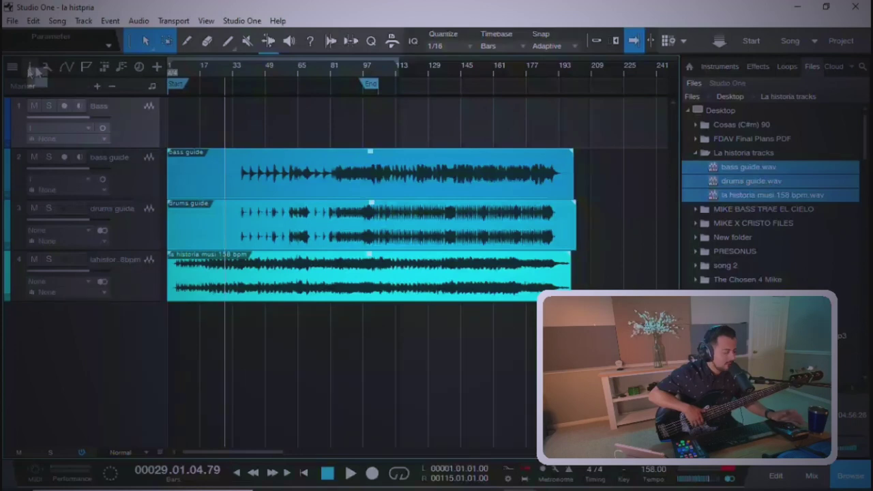
Step: Briefly show and hide the track inspector and the mixing console to view the track channels
click(30, 70)
click(30, 70)
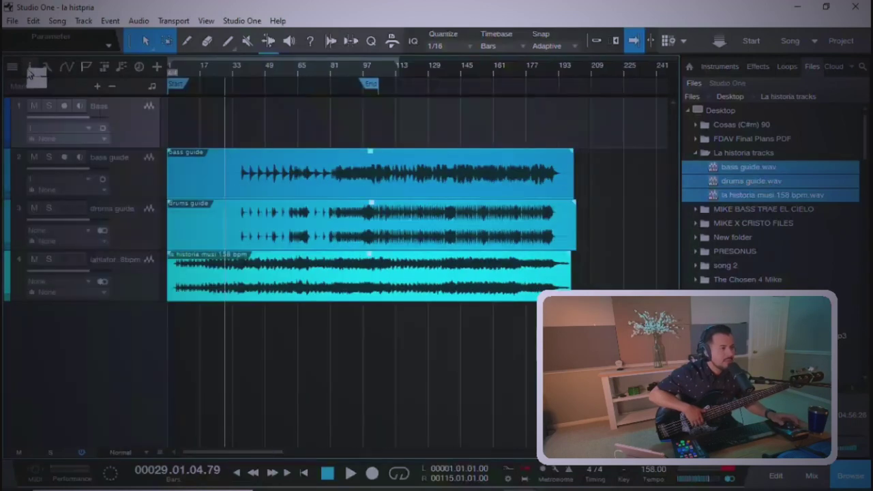
key(F3)
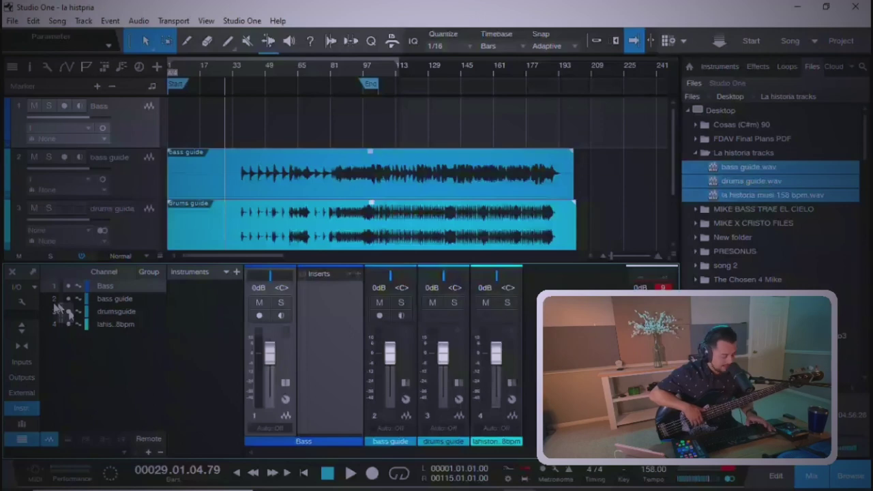
key(F3)
key(F3)
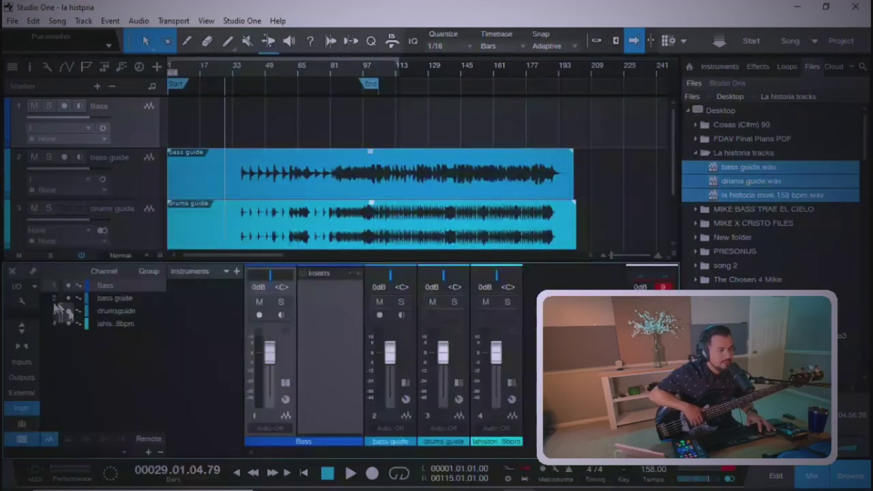
key(F3)
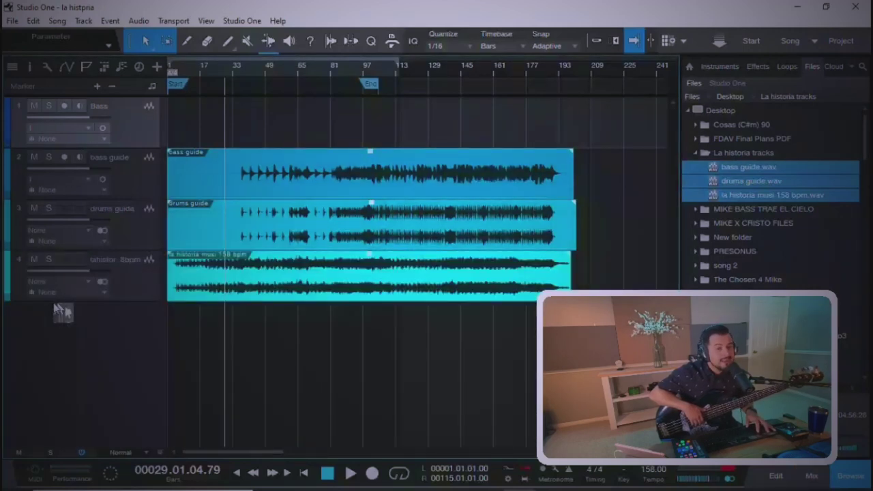
Step: Hide the file browser and show the inspector for the Bass track
key(F5)
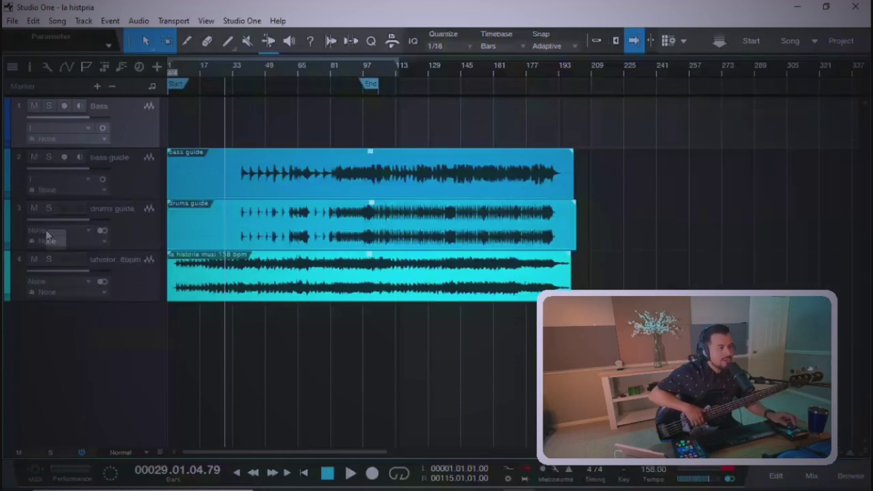
click(30, 66)
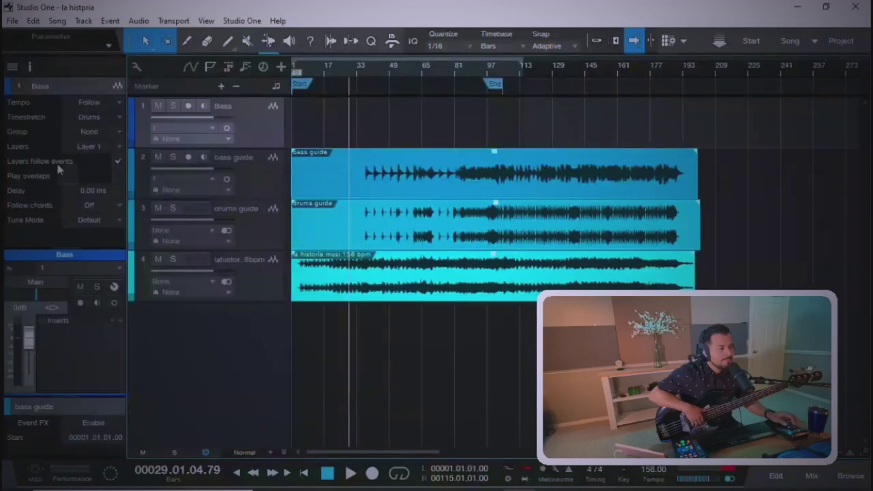
Step: Open the effects list for the Bass track's inserts and look through the PreSonus plug-ins
click(124, 329)
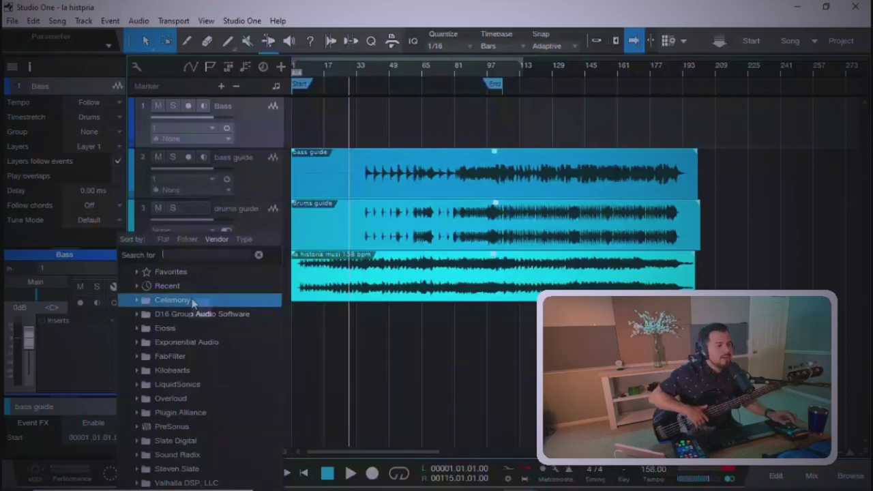
double_click(198, 424)
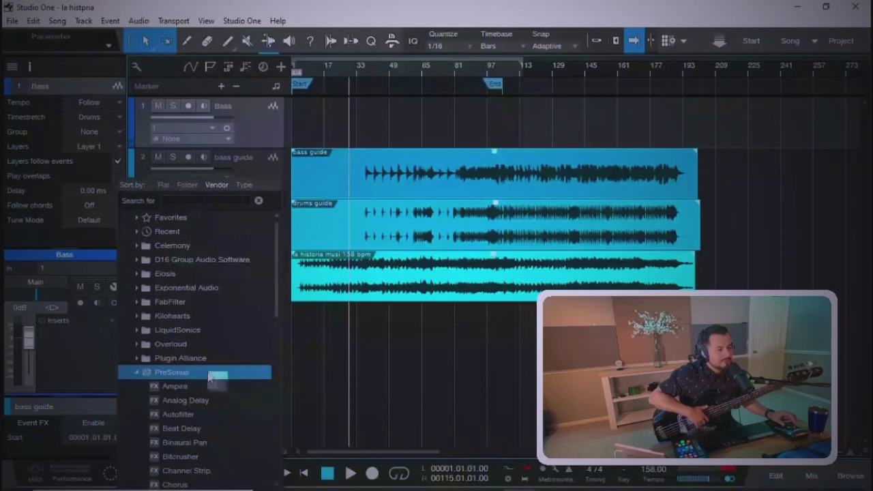
scroll(205, 376, down, 3)
click(209, 377)
scroll(209, 377, down, 5)
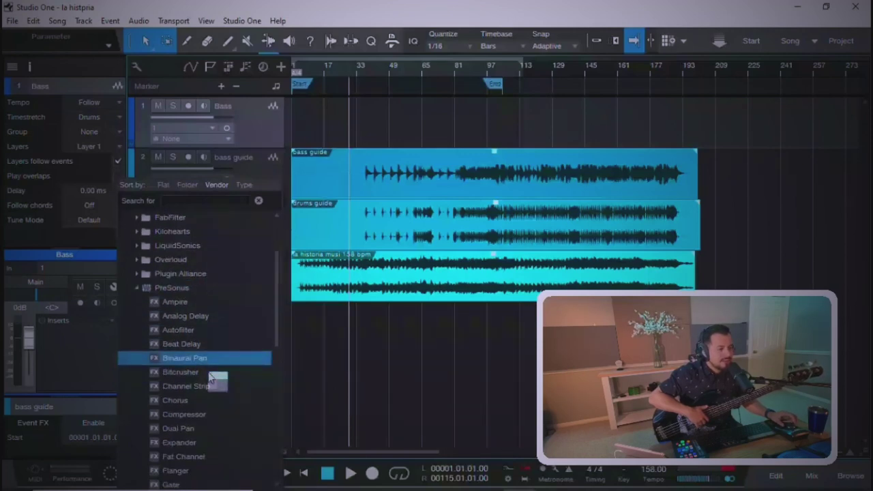
scroll(210, 377, down, 3)
scroll(210, 377, up, 10)
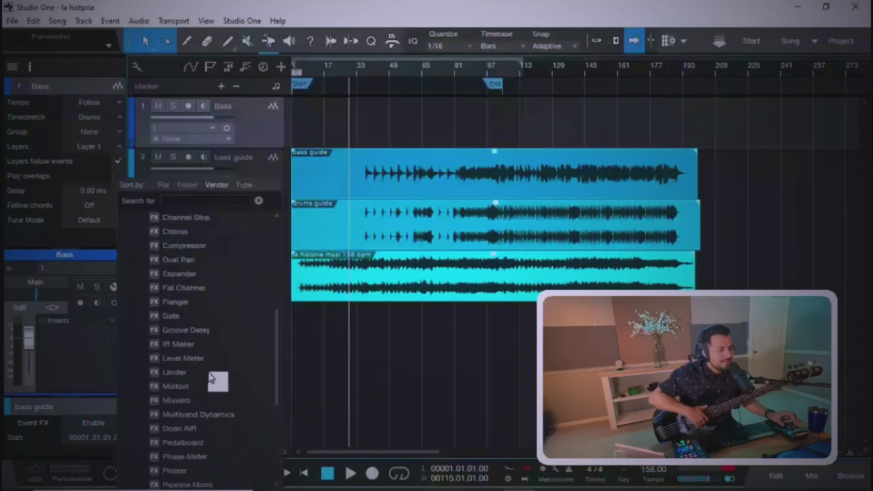
click(191, 357)
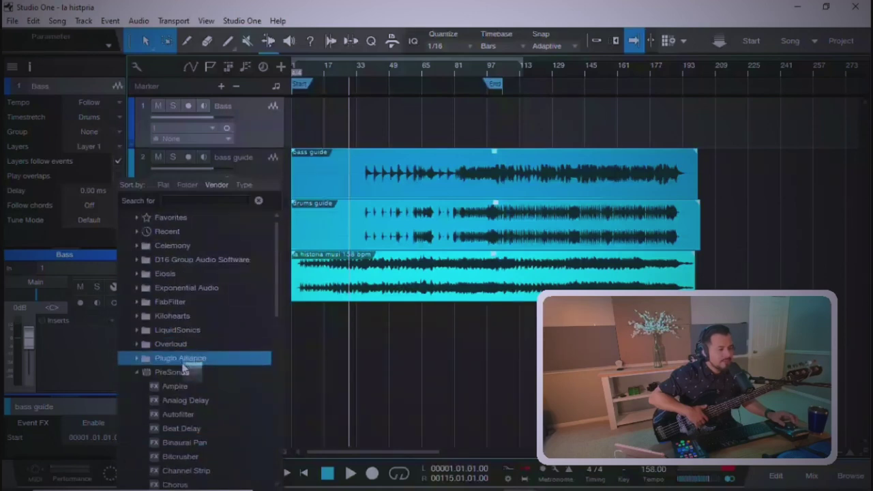
double_click(190, 373)
key(Up)
key(Up)
key(Up)
key(Up)
key(Up)
key(Up)
key(Up)
key(Up)
key(Up)
key(Up)
key(Up)
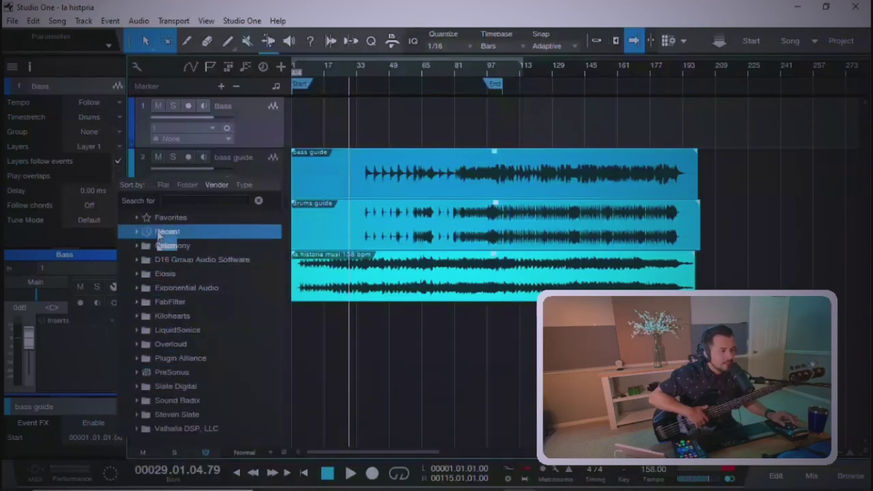
Step: Search the effects list for "tuner" and add the Tuner plug-in to the Bass track's inserts
click(182, 200)
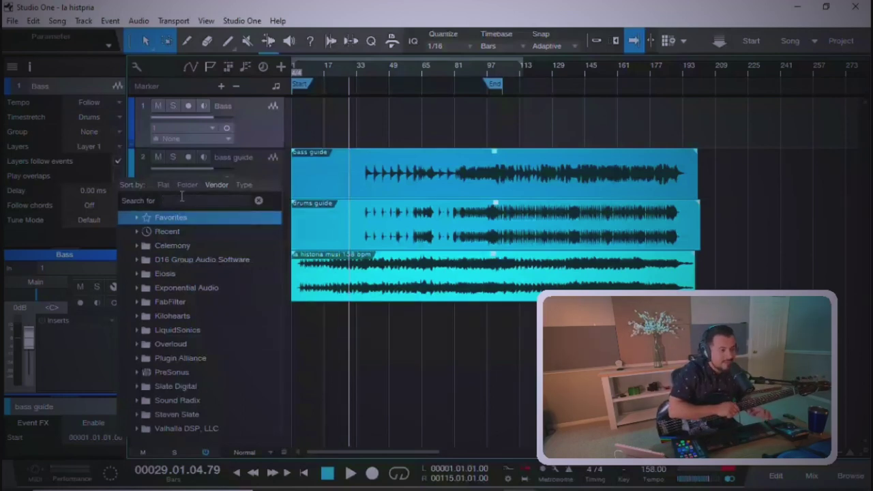
text(tuner)
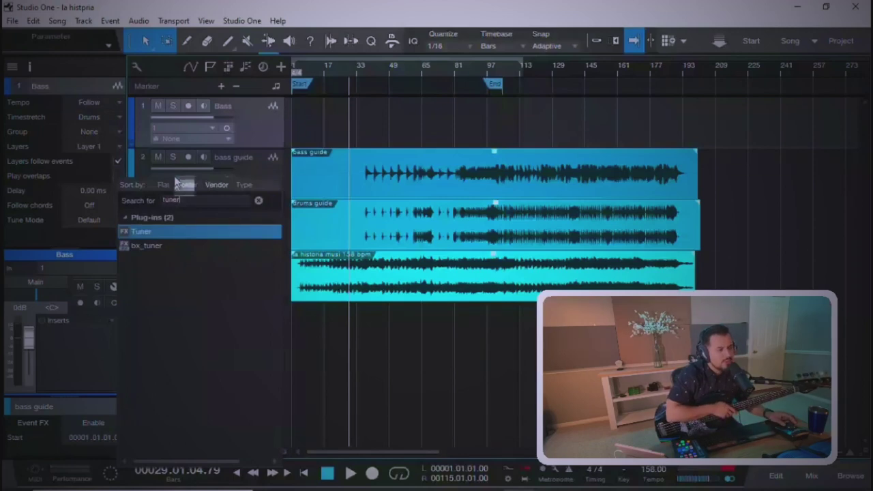
drag(162, 245, 159, 246)
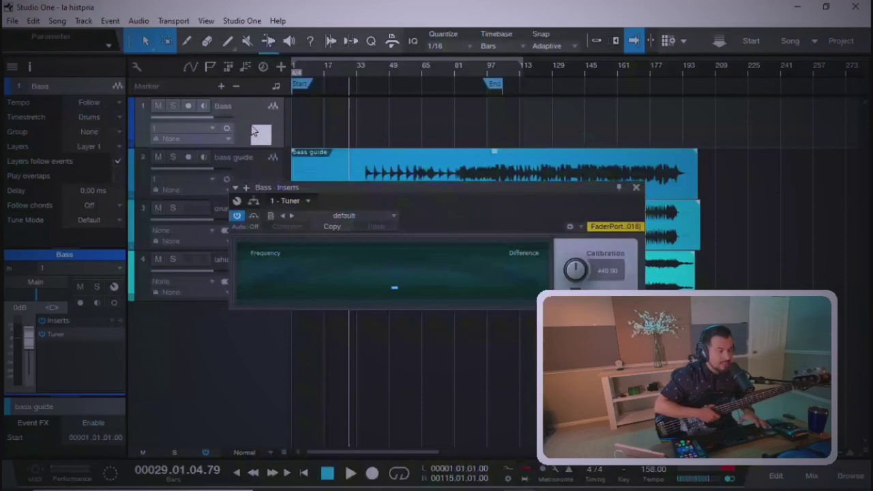
Step: Arm the Bass track for recording with input monitoring to use the tuner, and close the Tuner window
click(190, 109)
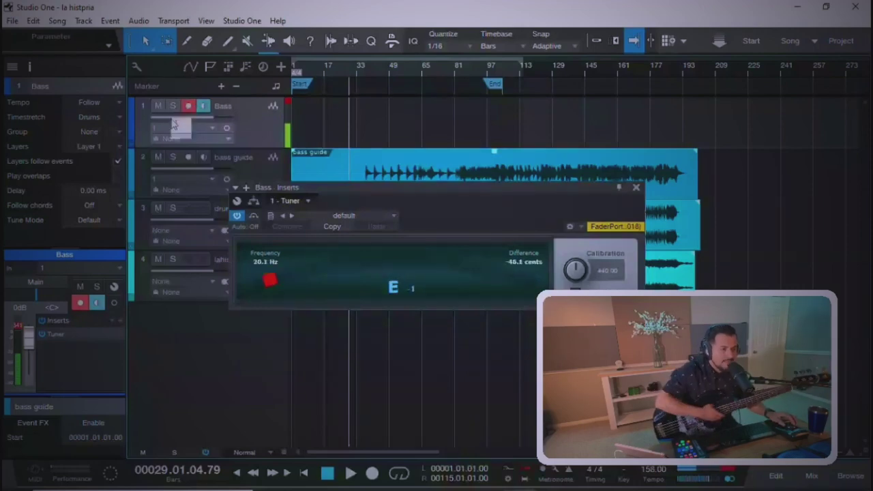
click(638, 191)
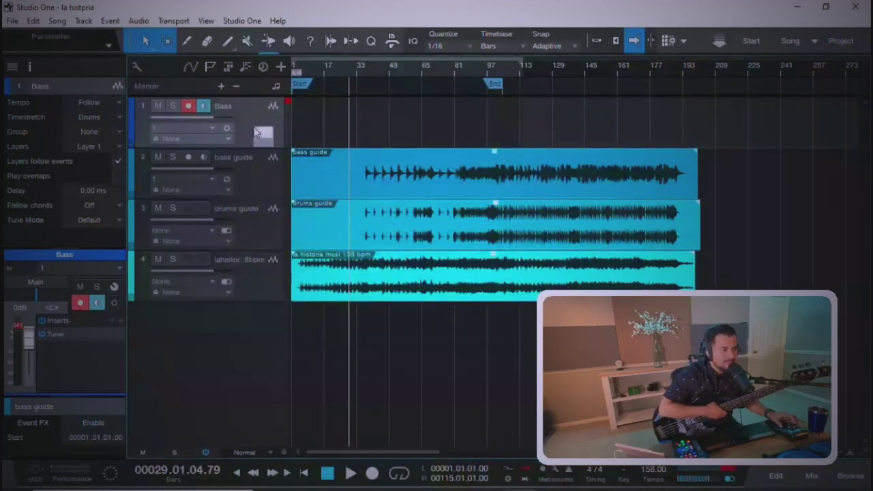
Step: Show the mixing console, and disarm and re-arm the Bass track for recording
key(F3)
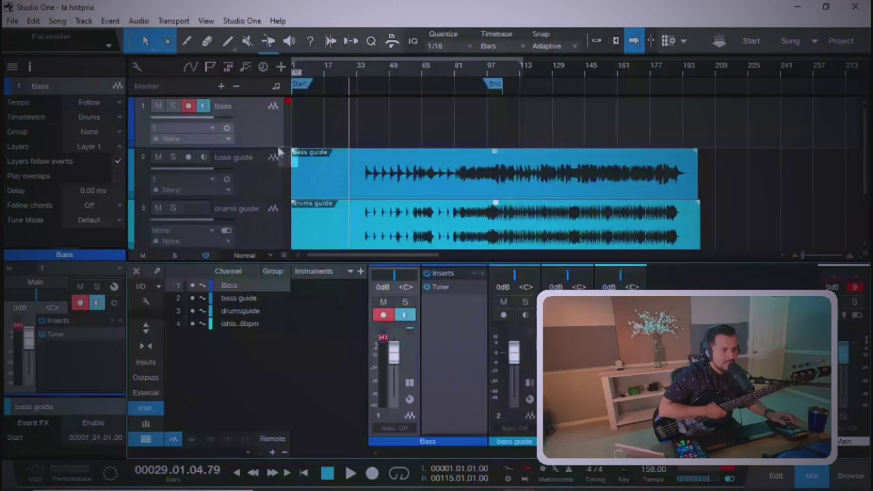
click(387, 315)
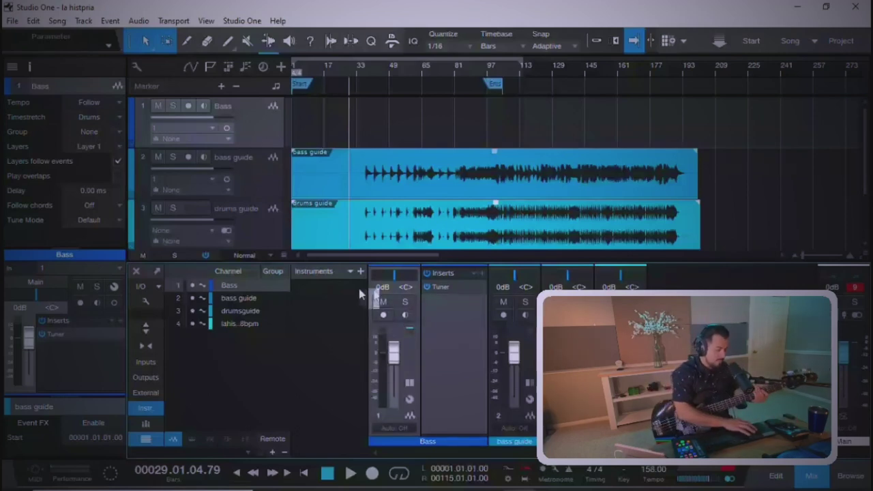
key(r)
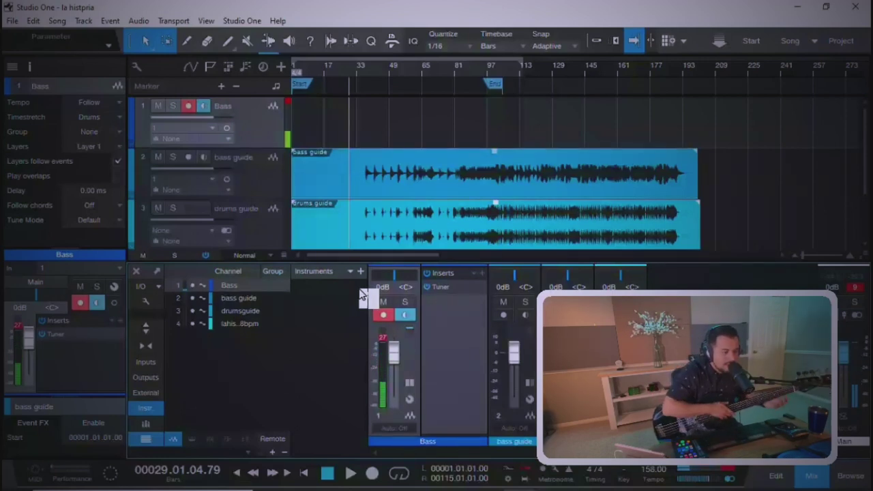
Step: Mute the bass guide track and start playback from about bar 29
scroll(334, 208, down, 1)
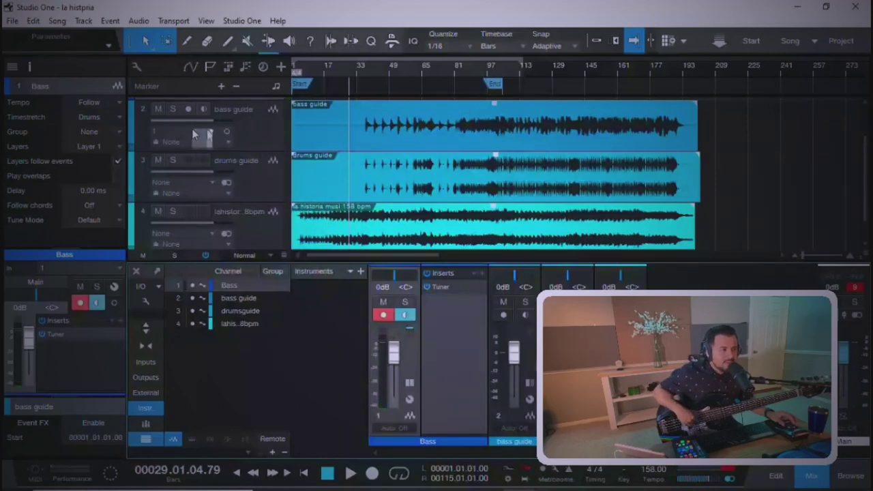
click(157, 109)
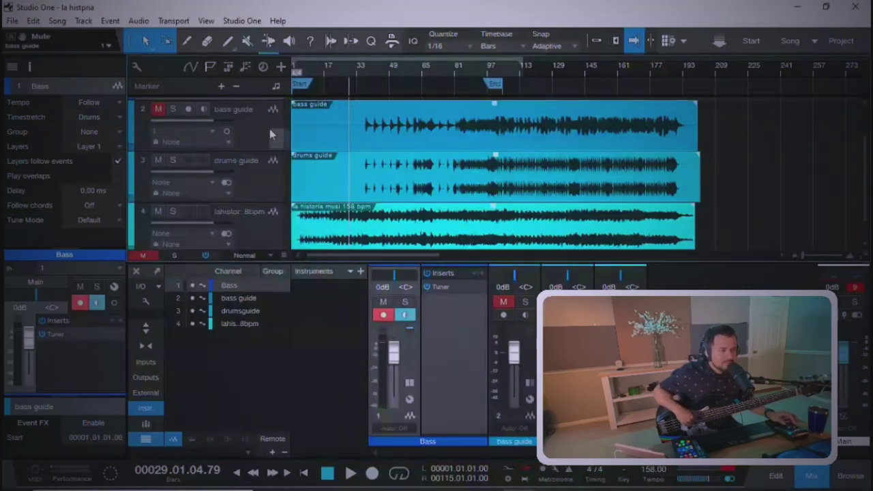
key(space)
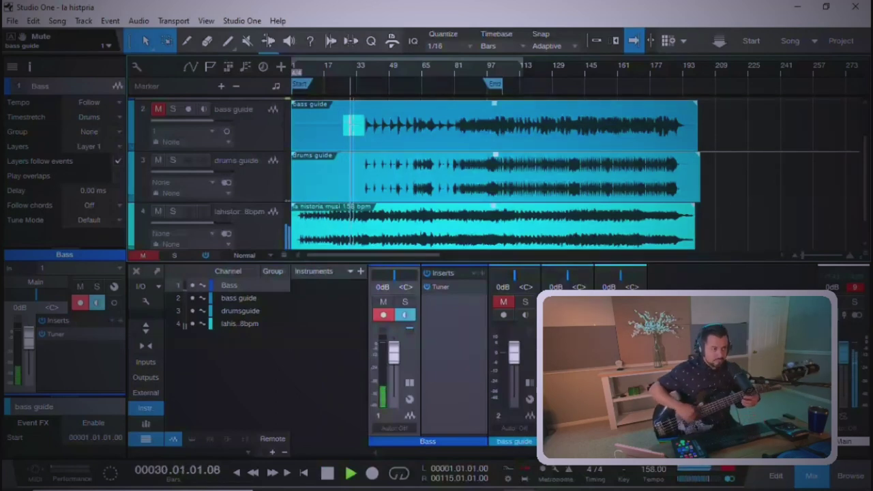
Step: Select the drums guide and la historia music tracks together and lower their volume to -6.9 dB
shift+click(277, 238)
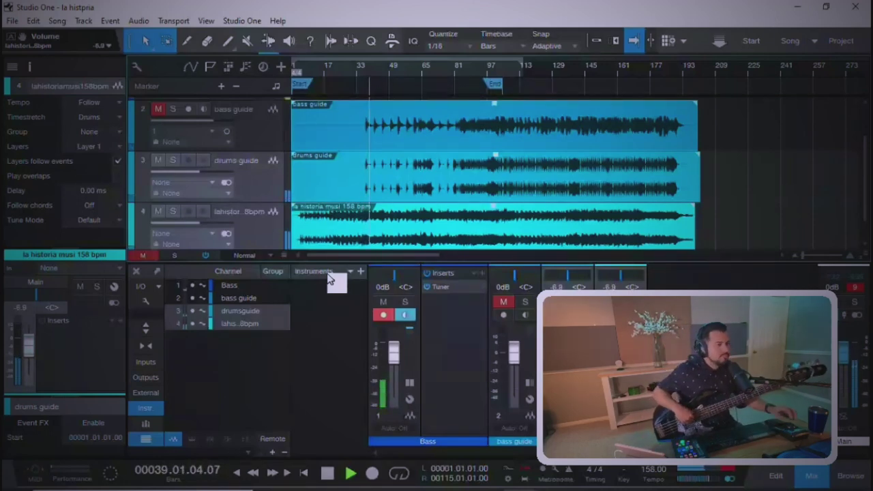
scroll(276, 225, up, 1)
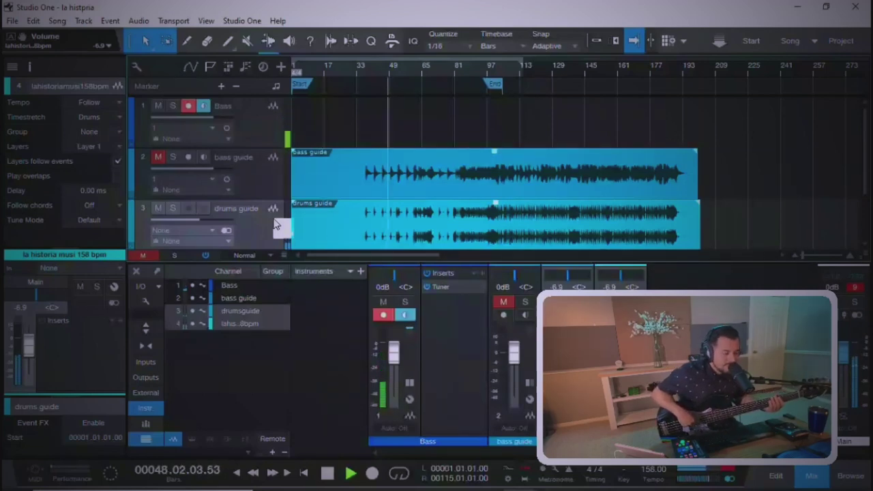
Step: Play the song again from about bar 33 and raise the Bass track's volume to +3.5 dB
key(space)
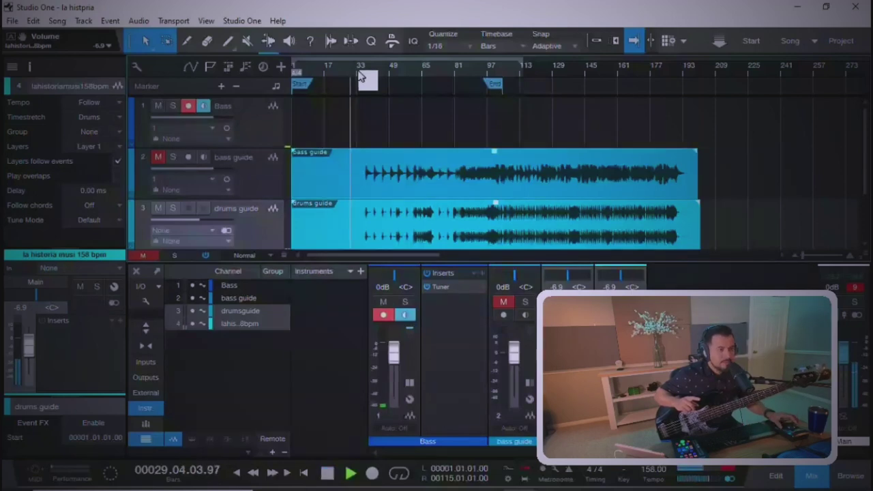
click(361, 76)
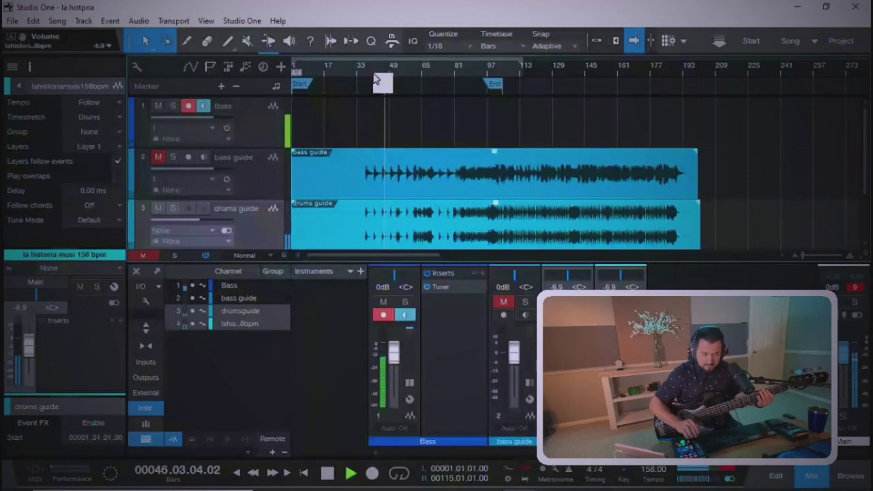
key(Up)
key(Up)
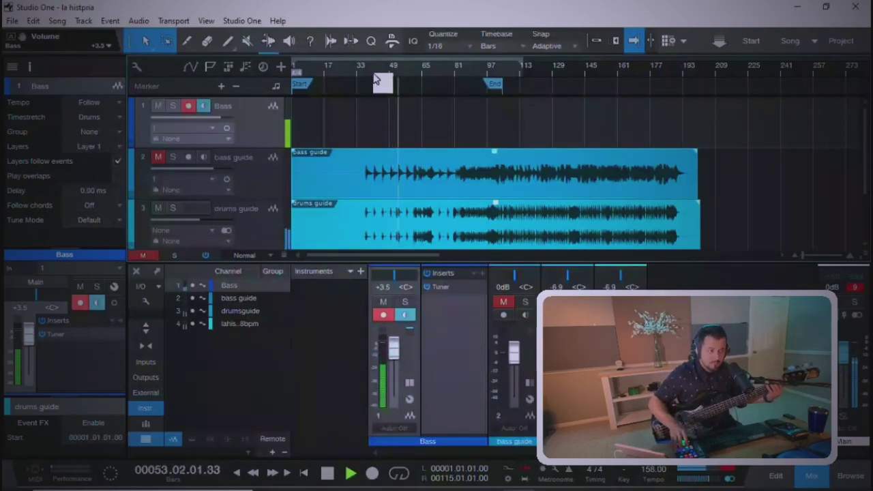
Step: Set the drums guide track's volume to -3.4 dB and stop playback
key(Down)
key(Down)
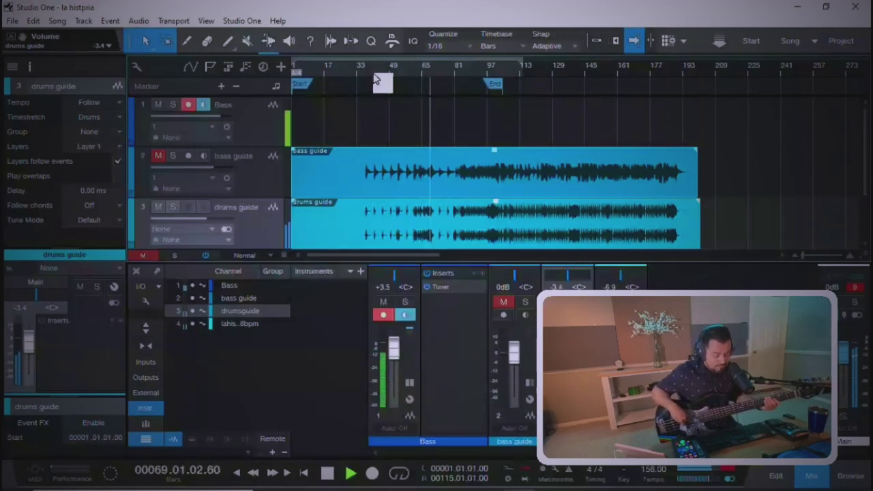
key(space)
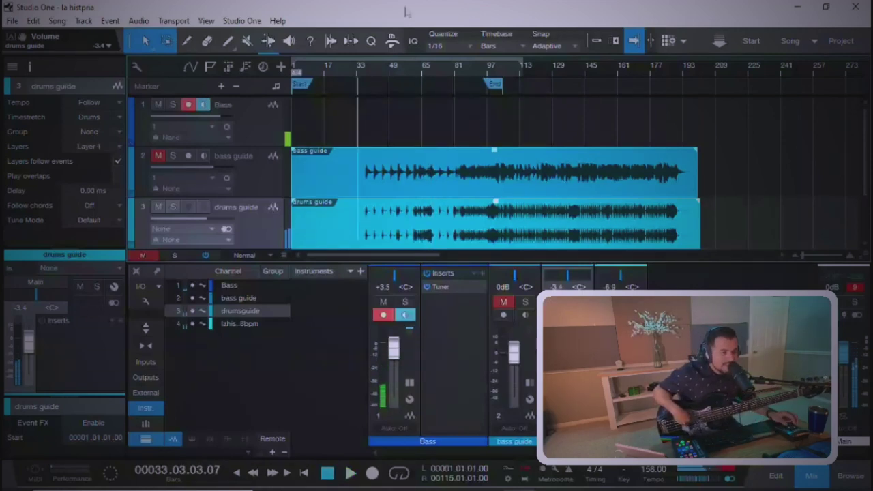
Step: Place the playback cursor at about bar 58 and play the song from there
scroll(360, 72, up, 1)
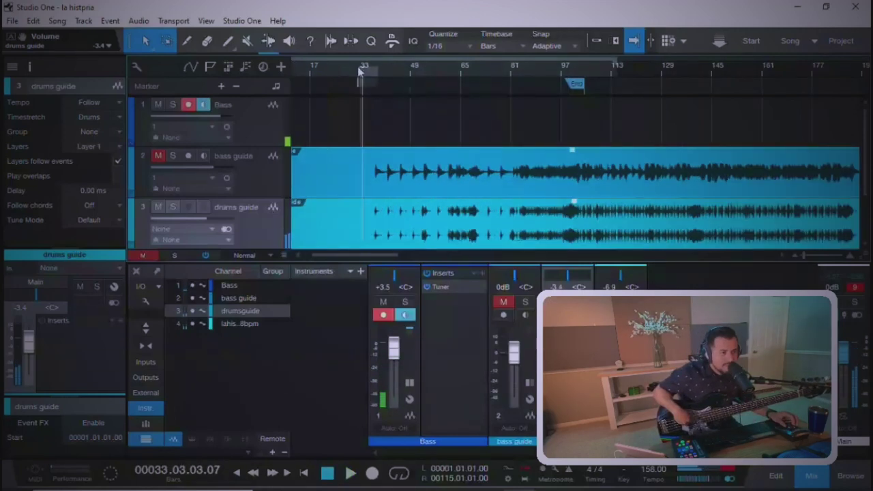
click(441, 79)
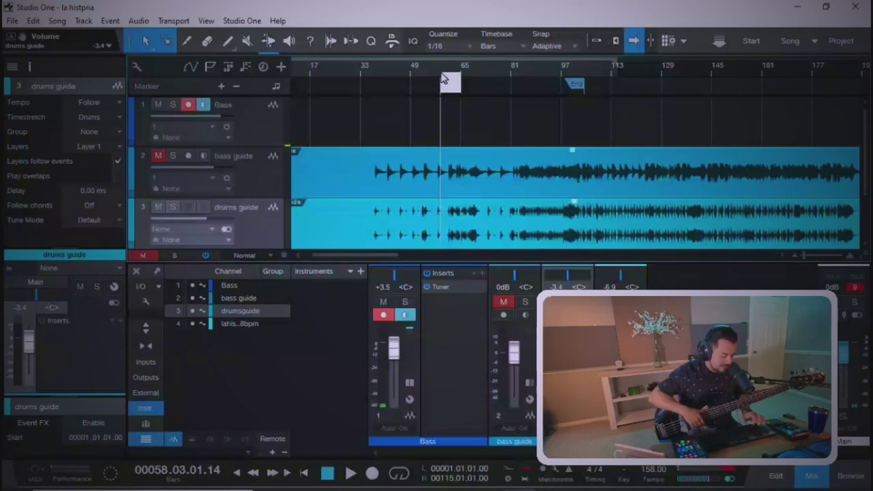
scroll(442, 79, up, 2)
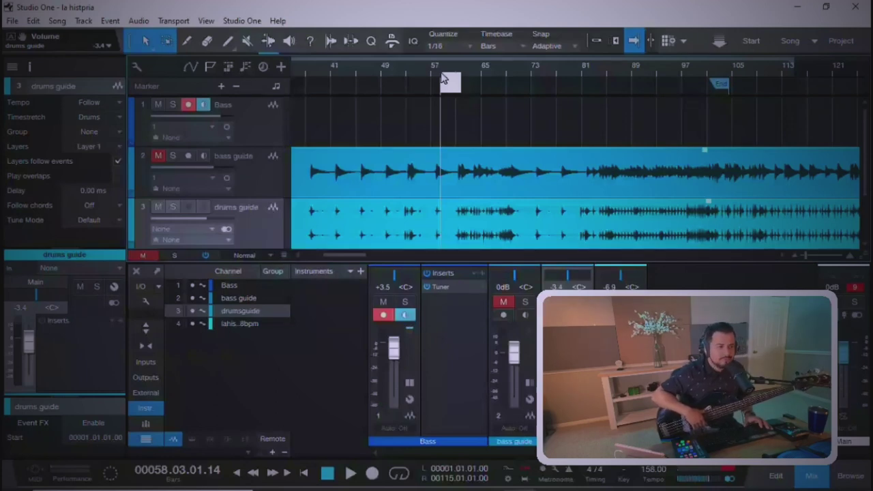
key(space)
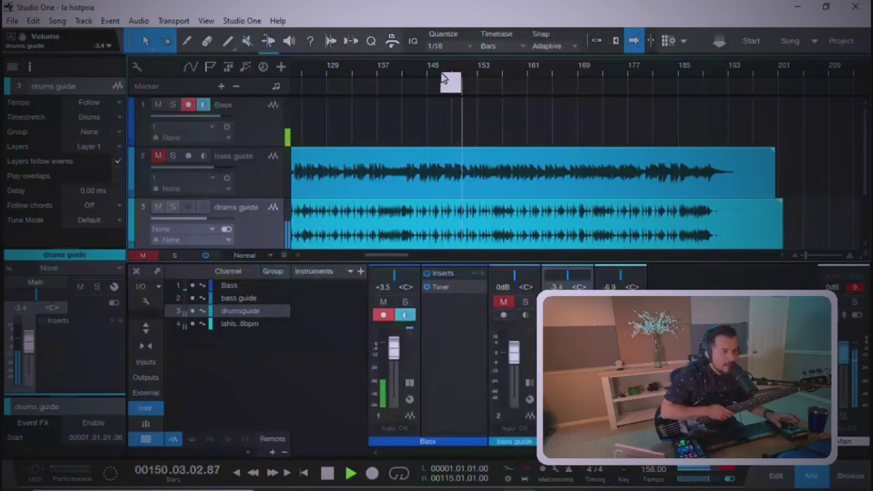
Step: Replay the short passage around bars 146 and 147 several times to check the bass part, and stop playback
key(space)
key(space)
key(space)
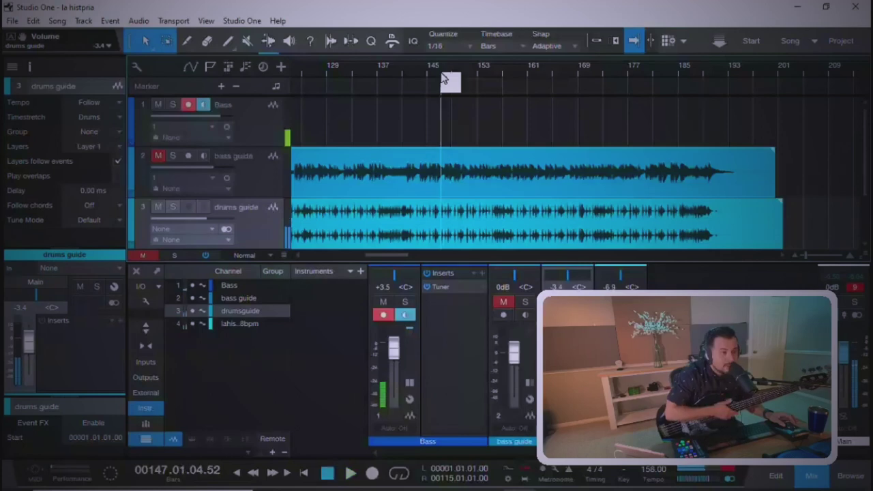
click(440, 77)
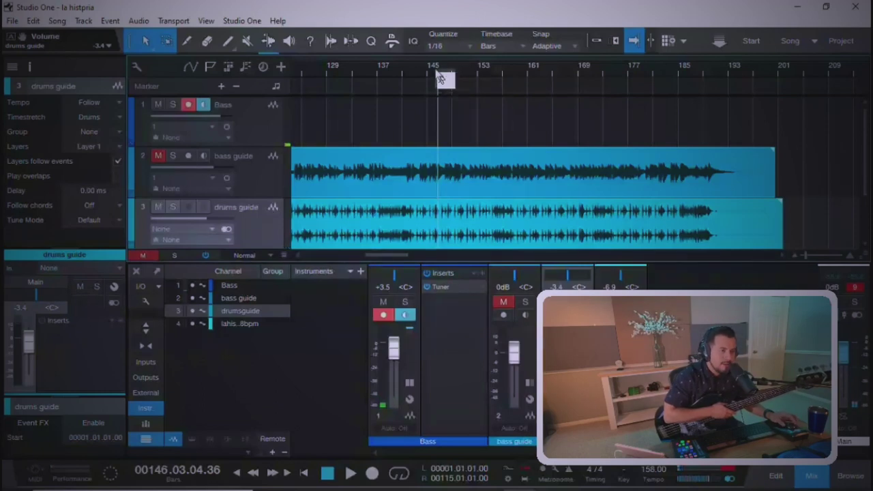
click(437, 76)
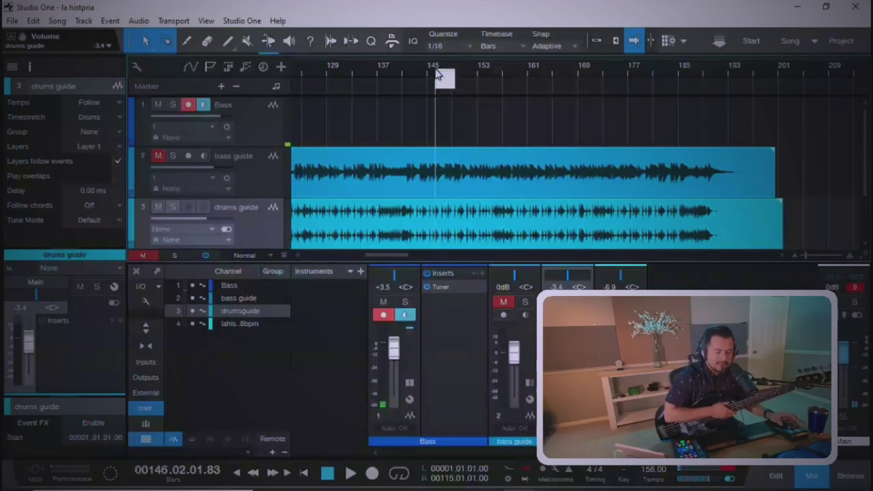
key(space)
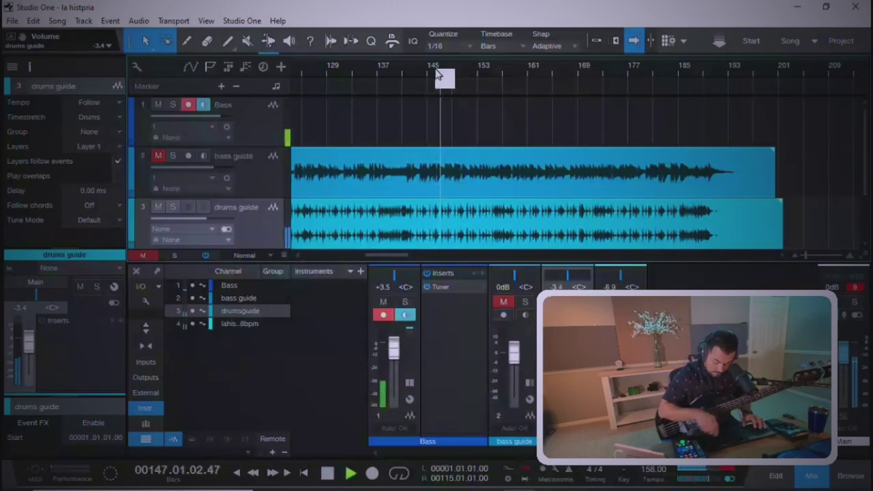
click(439, 75)
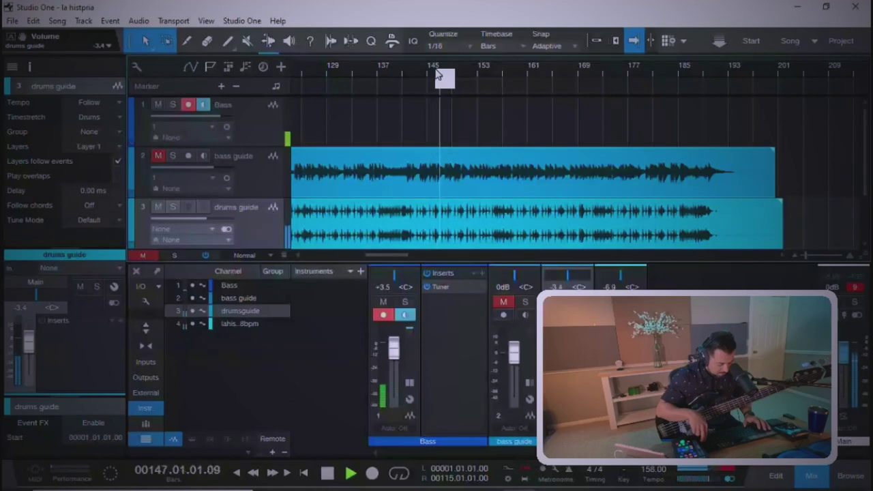
key(space)
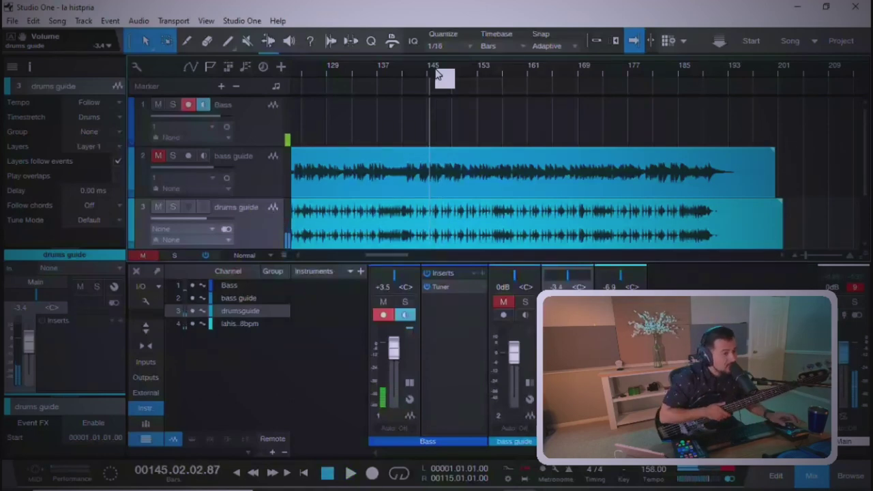
Step: Mute the drums guide track and play the passage from about bar 145
click(158, 208)
key(space)
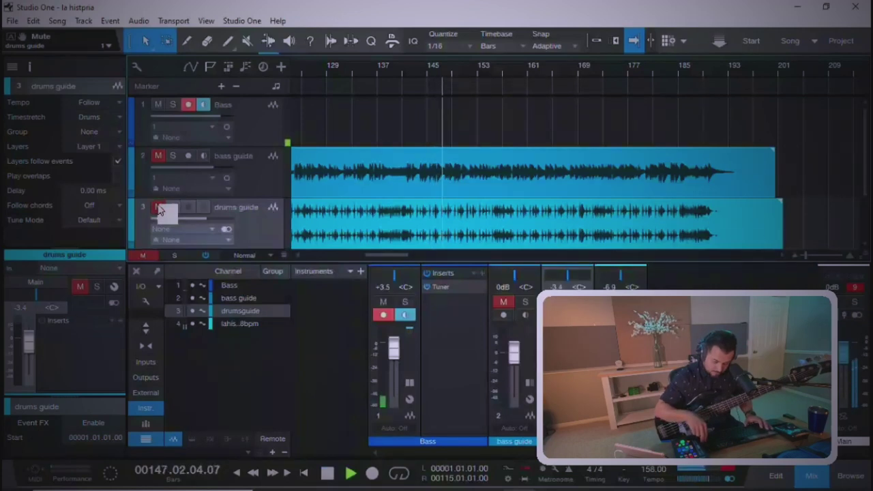
Step: Stop playback, replay the passage from about bar 145 with both guide tracks muted, and stop playback again
key(space)
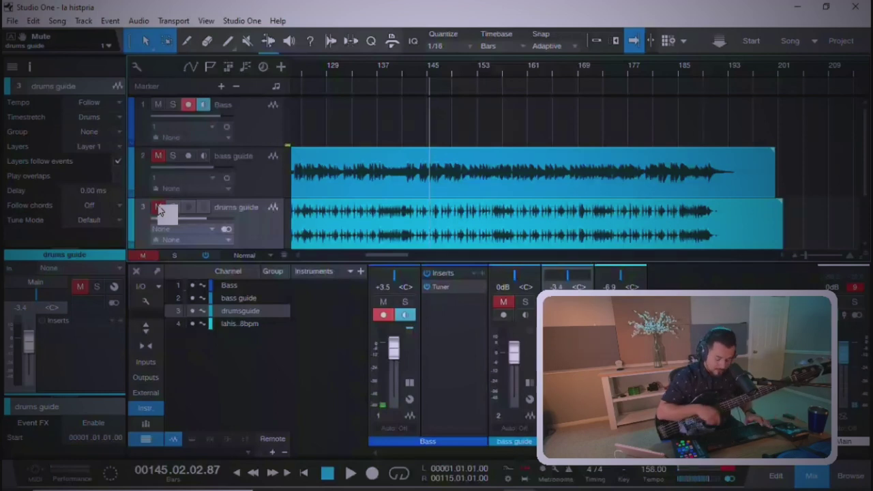
key(space)
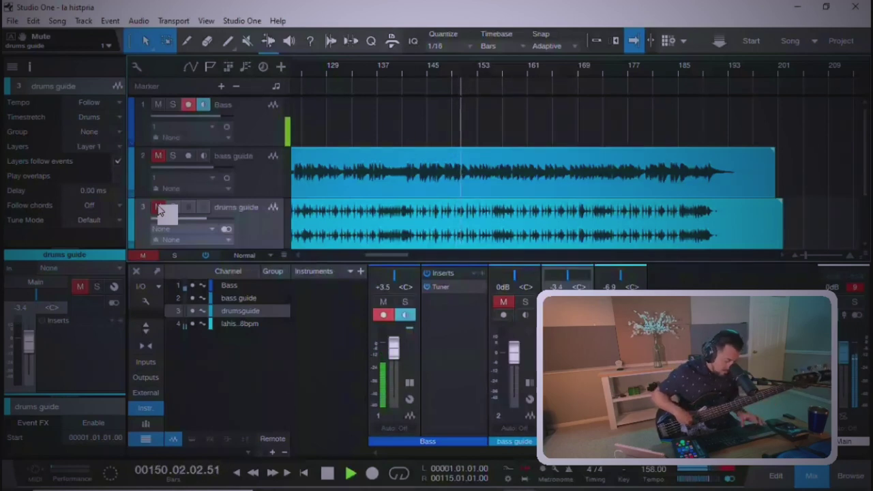
key(space)
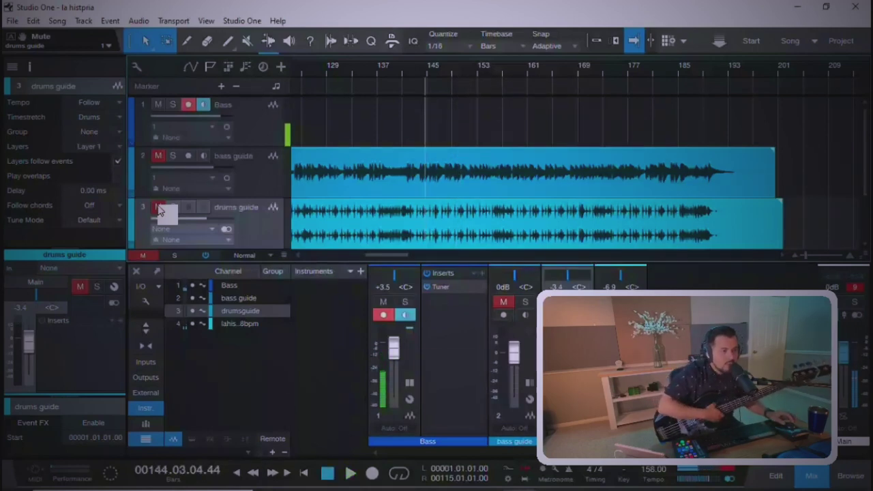
Step: Unmute the bass guide track and place the playback cursor at about bar 142, beat 3
click(158, 158)
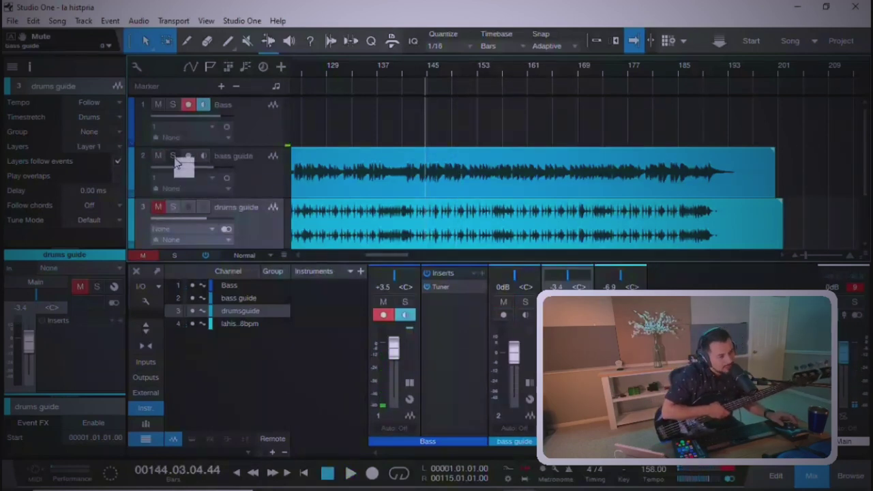
key(e)
key(e)
key(e)
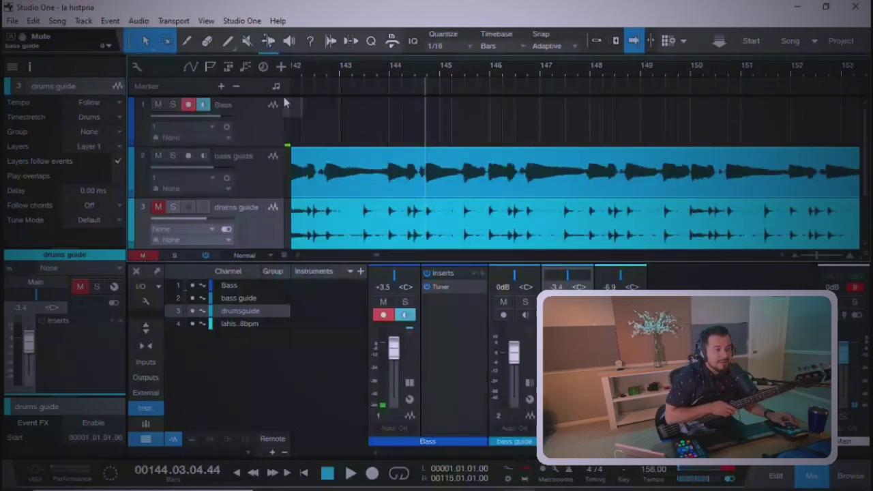
click(322, 72)
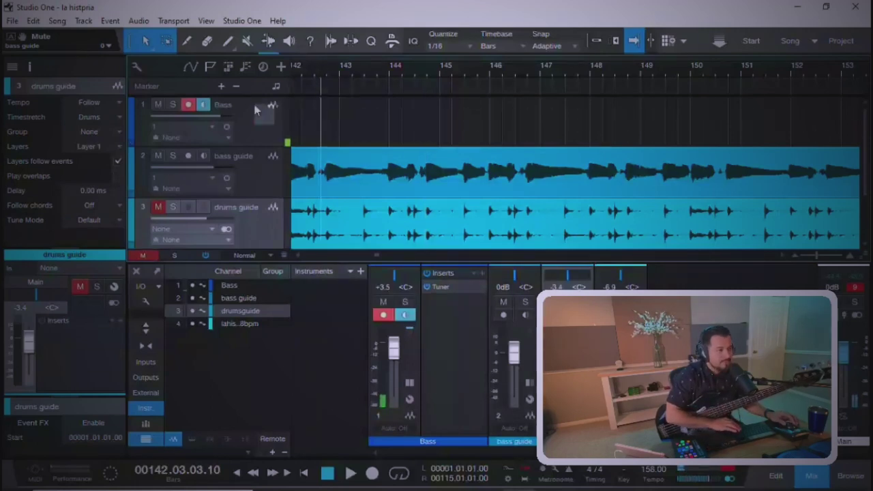
Step: Solo the bass guide track, listen to its part from about bar 142, stop playback and turn the solo off
click(173, 156)
key(space)
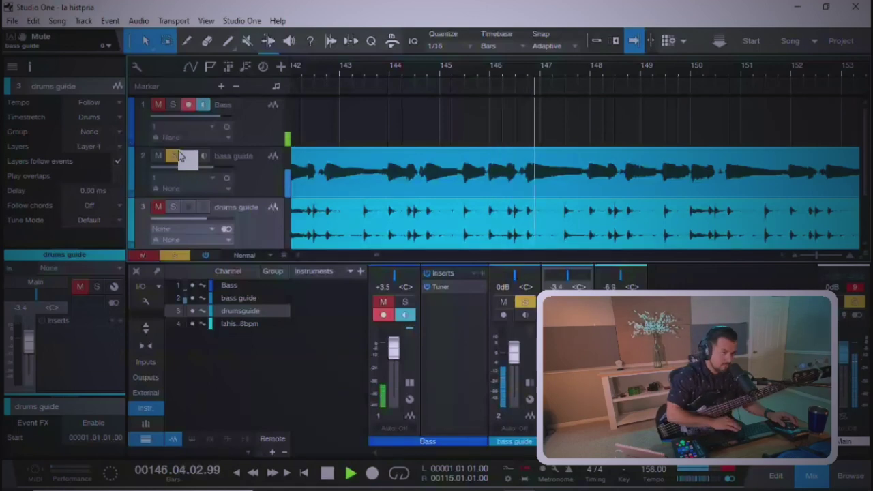
key(space)
click(176, 157)
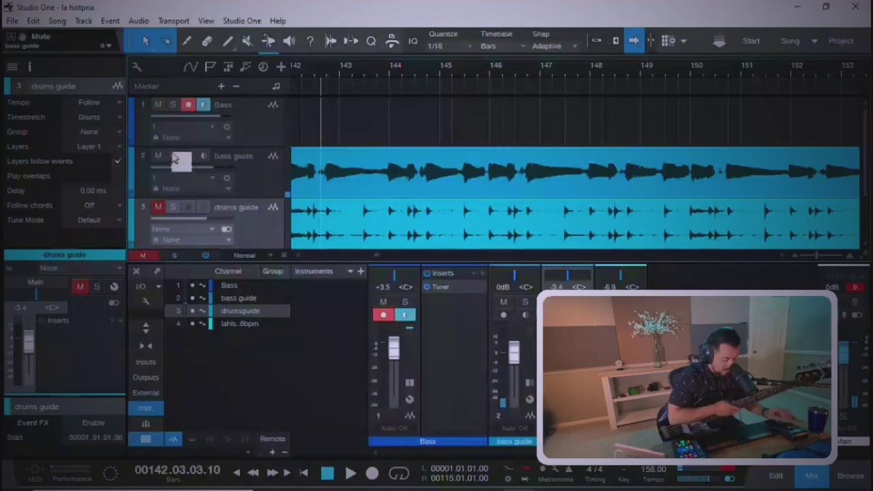
Step: Mute the bass guide track, play the song from about bar 142 and unmute the drums guide track
key(w)
key(w)
key(w)
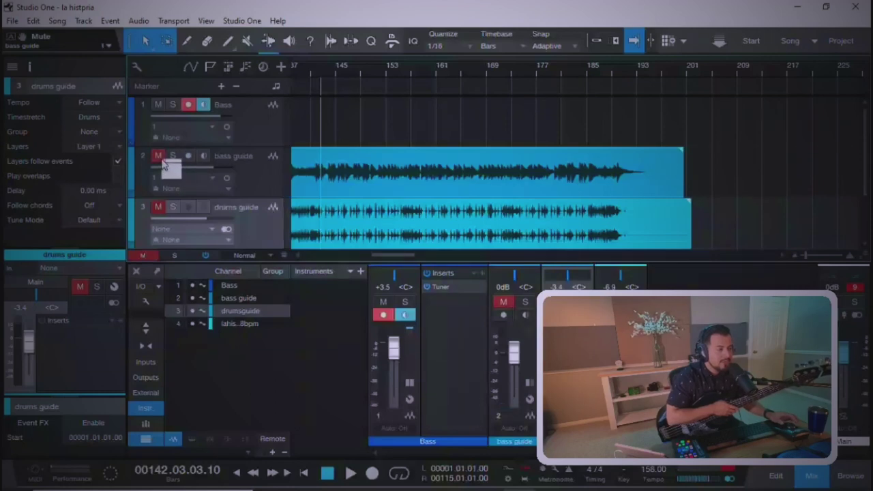
key(space)
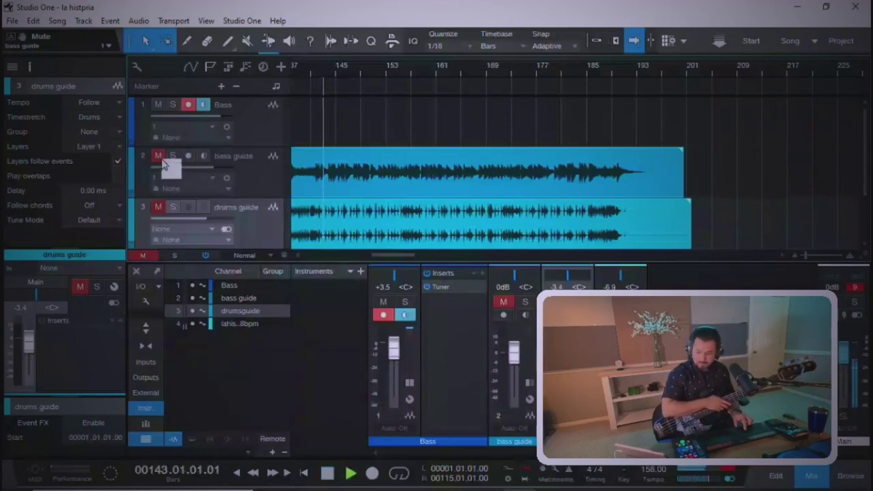
click(158, 207)
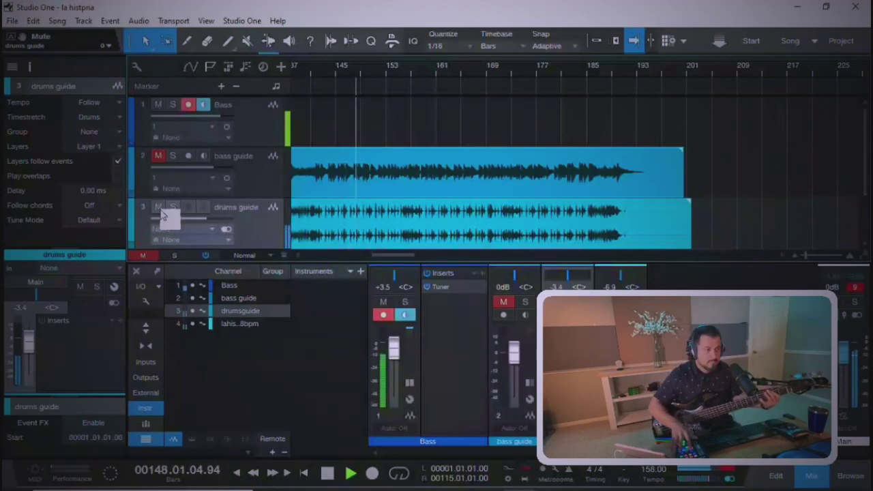
Step: Select the Bass track, set its volume to +4.3 dB and stop playback after rehearsing to about bar 190
key(Up)
key(Up)
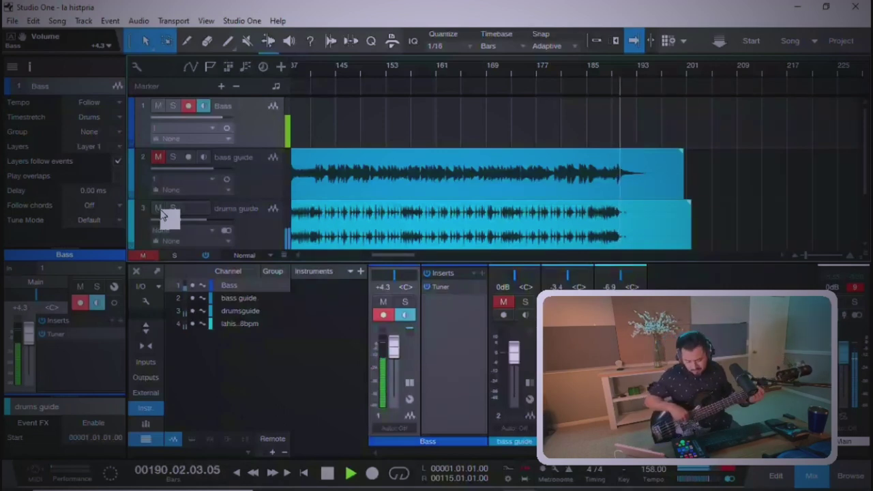
key(space)
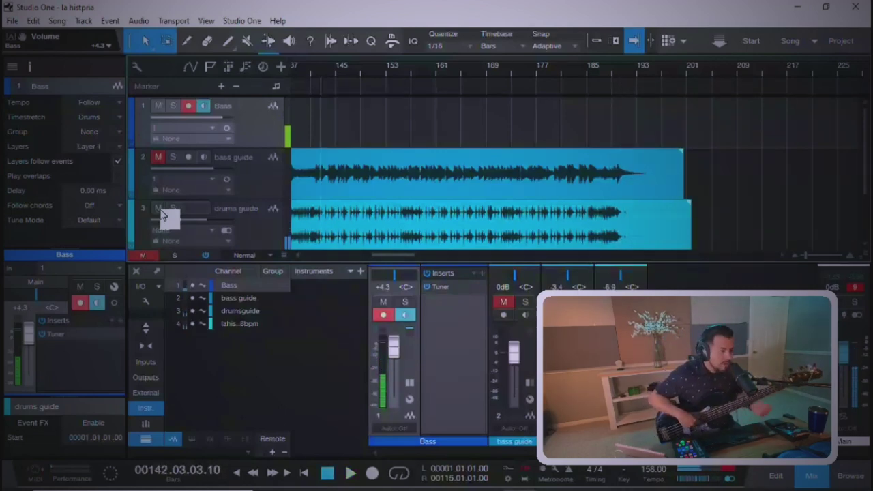
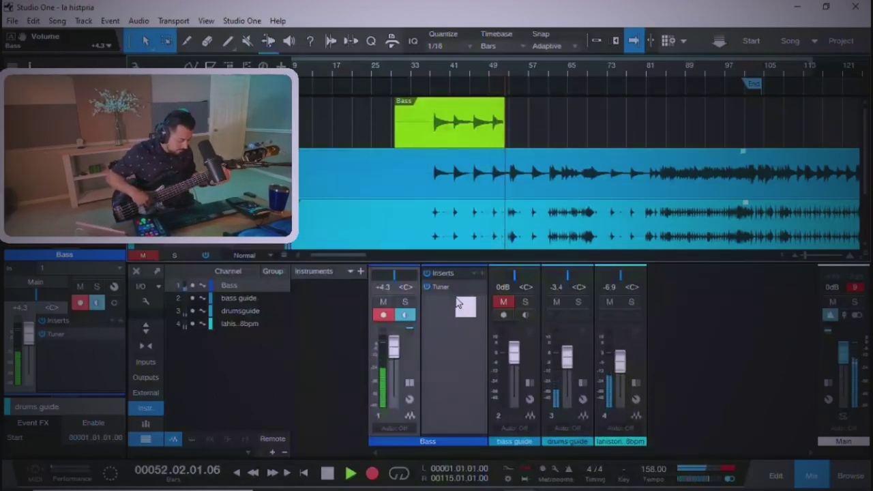
Step: Stop recording the bass take at about bar 52, inspect its note at bar 50 and move the bass guide track above the Bass track
key(space)
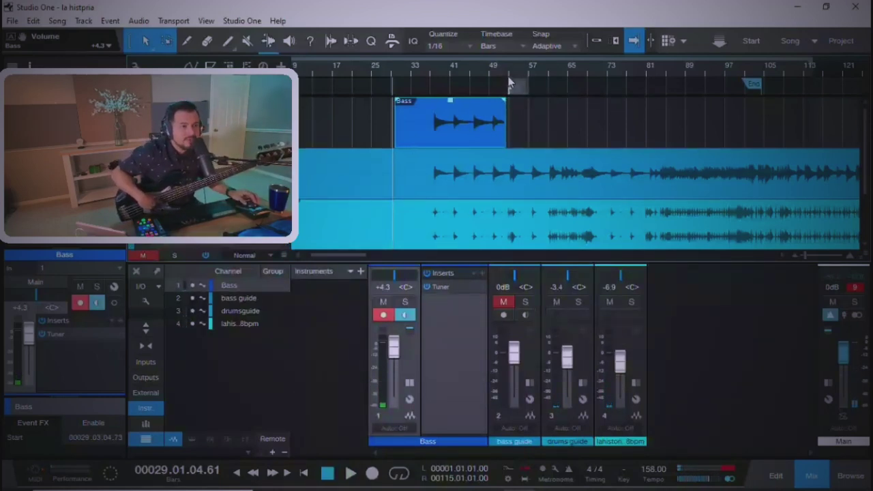
scroll(509, 81, up, 8)
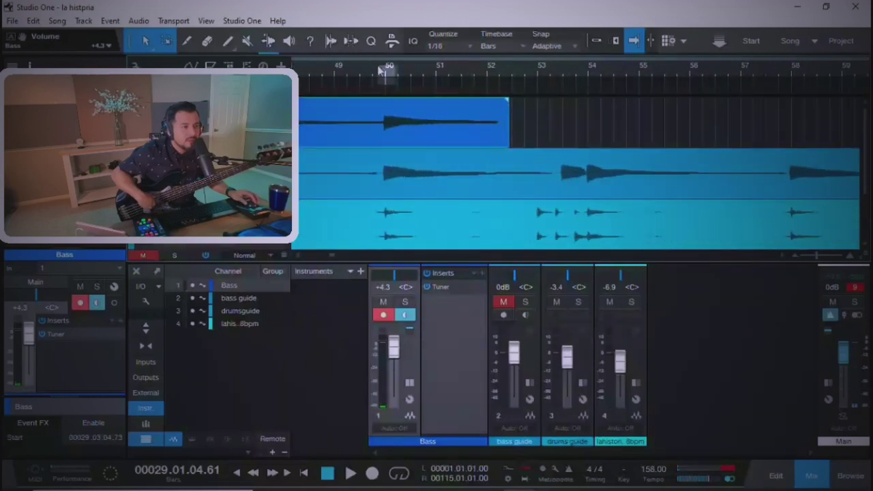
scroll(381, 80, up, 5)
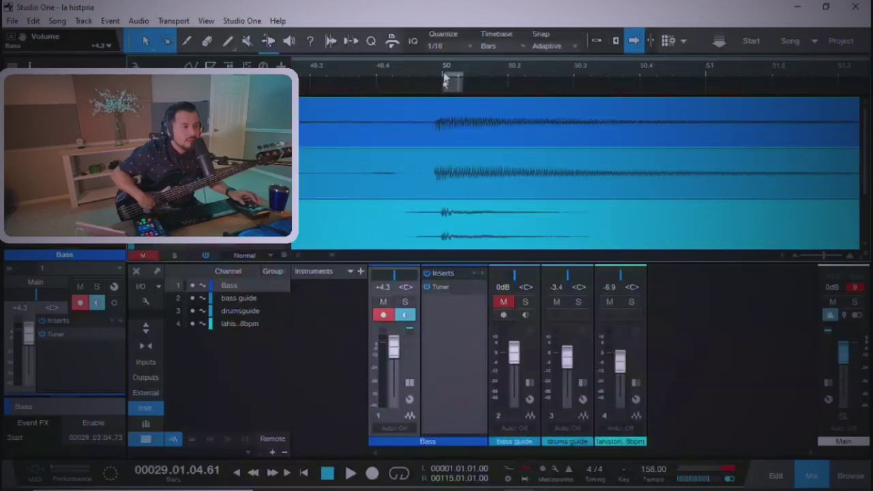
scroll(450, 94, down, 3)
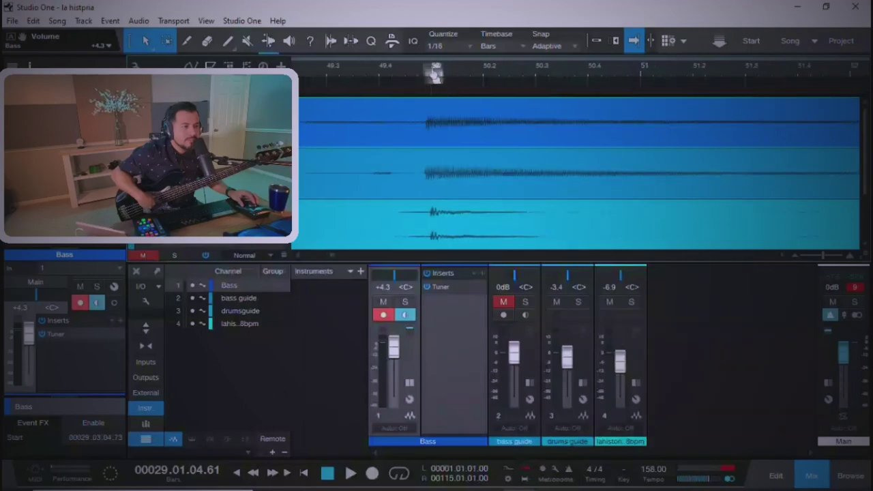
scroll(435, 86, up, 2)
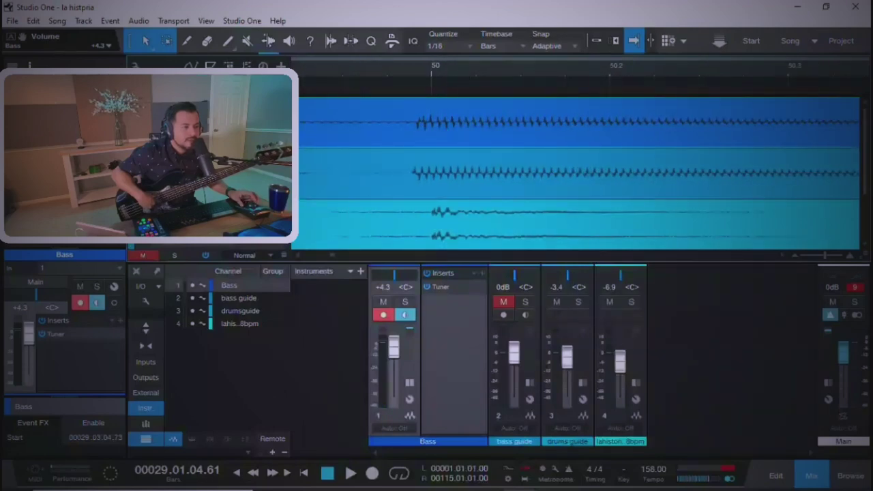
drag(307, 184, 306, 137)
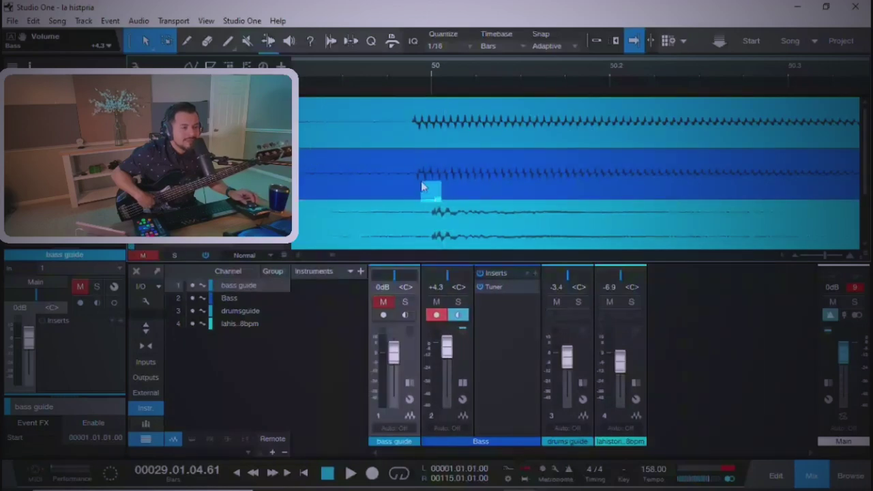
Step: Place the playback cursor just before bar 50, punch in the bass over the existing take from there, and stop recording after about bar 52
click(403, 75)
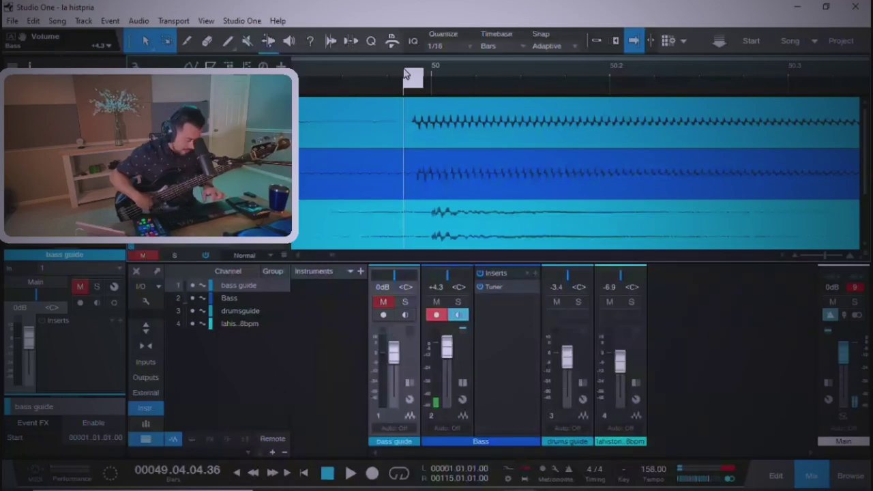
scroll(404, 74, down, 5)
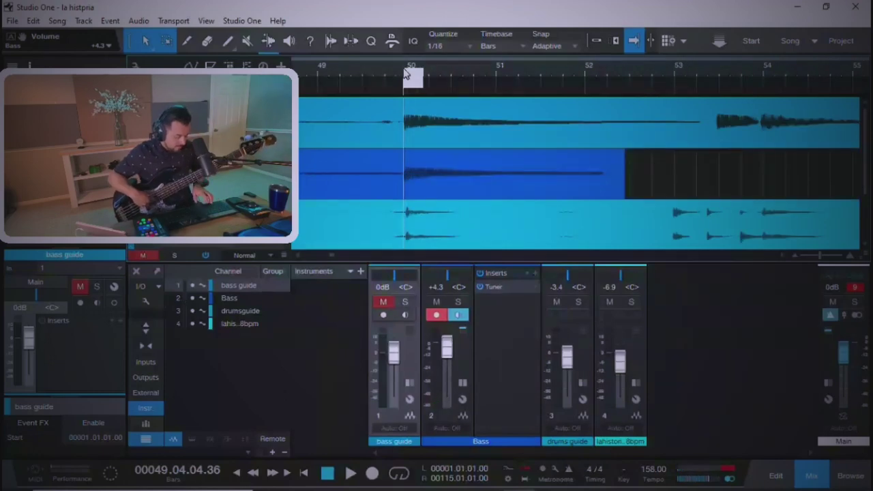
key(space)
scroll(404, 74, down, 3)
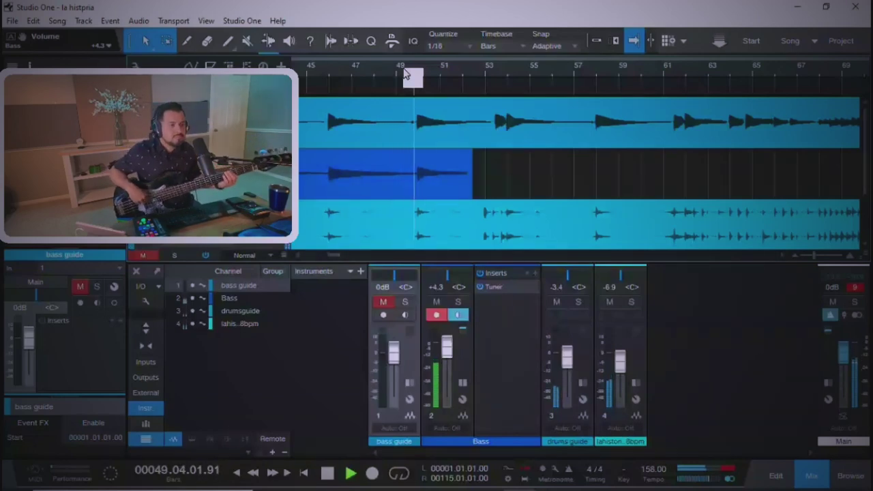
key(KP_Multiply)
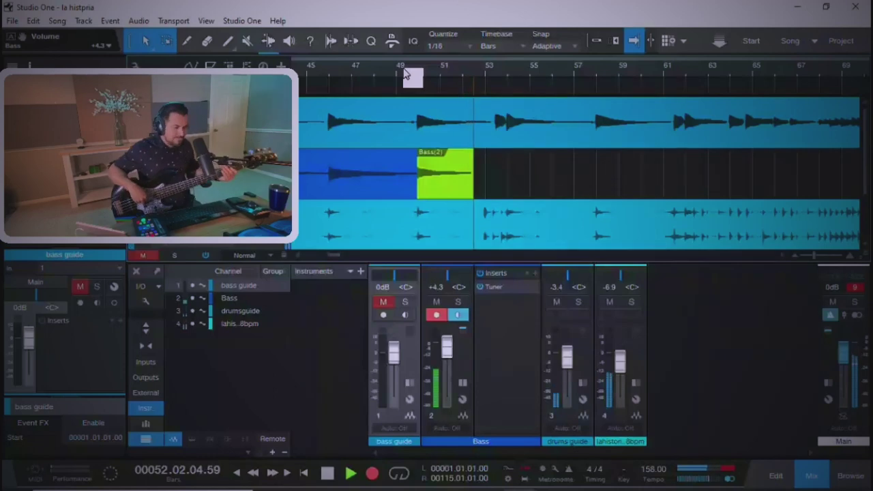
key(space)
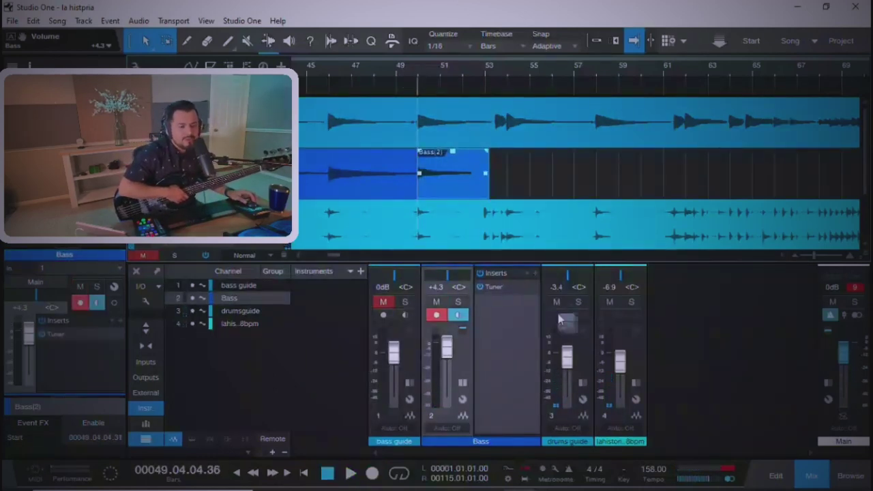
Step: Turn on the metronome, play the song from just before bar 50 and stop playback
click(815, 474)
click(822, 478)
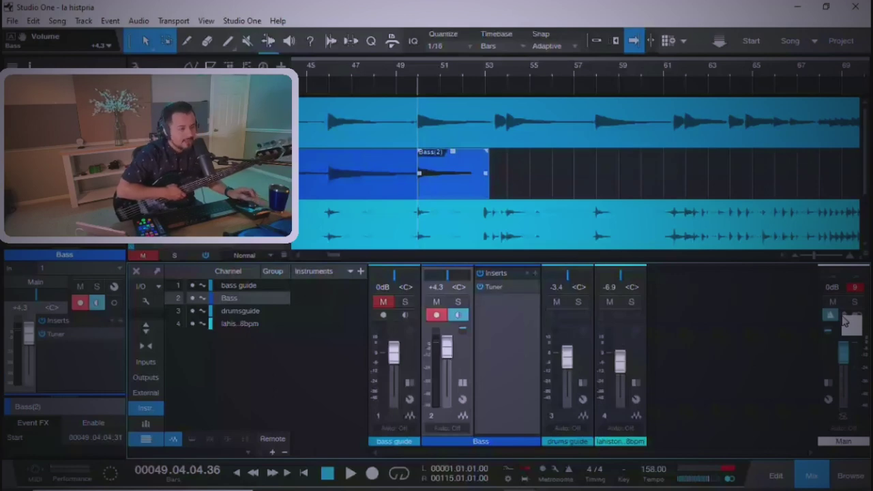
key(space)
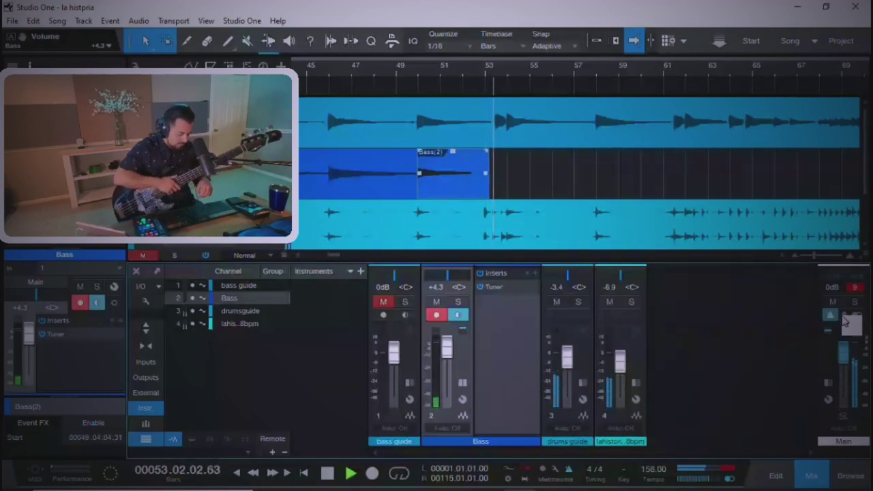
key(space)
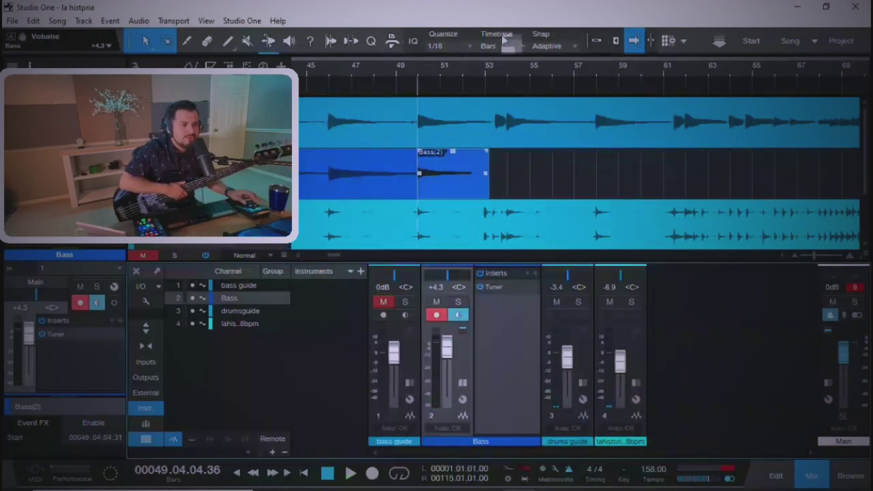
Step: Turn on snapping and place the playback cursor at bar 49, beat 4
click(594, 40)
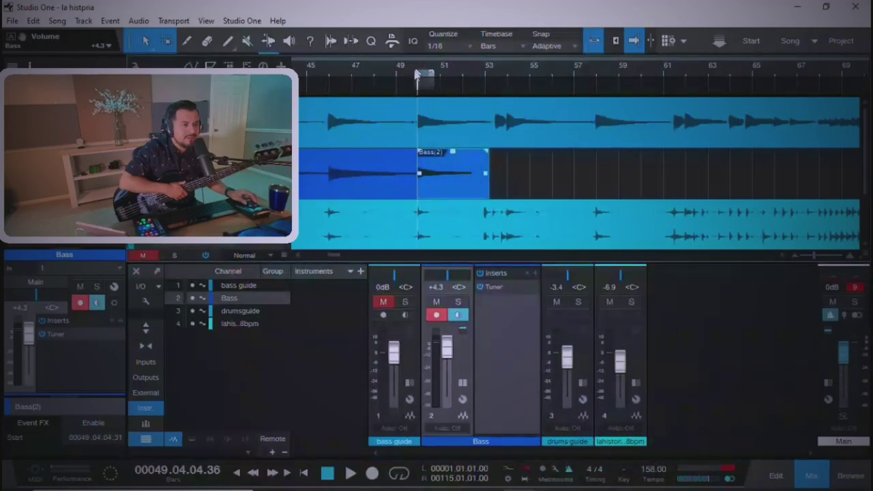
scroll(419, 79, up, 5)
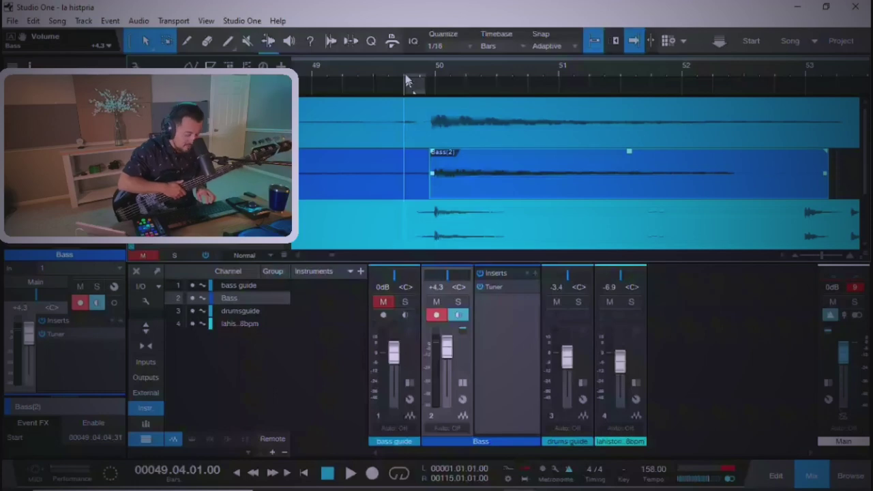
scroll(406, 80, down, 5)
Step: Start playback, punch in a new bass take from bar 49, beat 4, and stop recording at about bar 85
key(space)
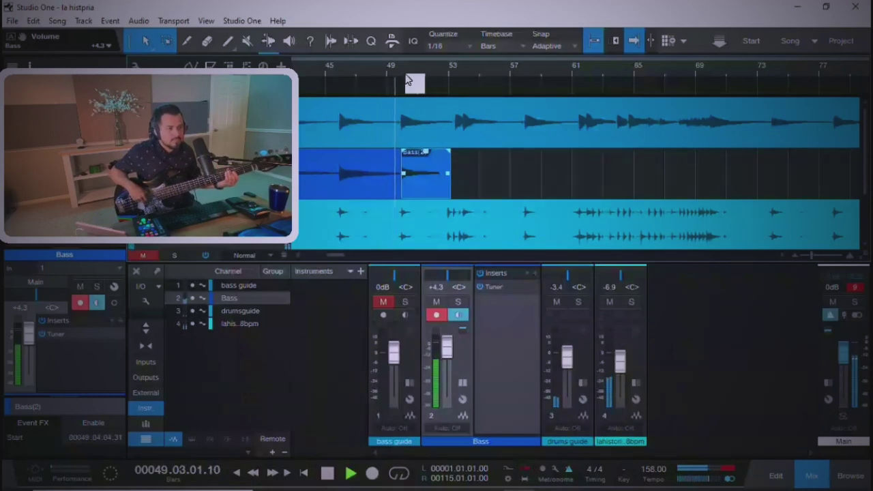
key(KP_Multiply)
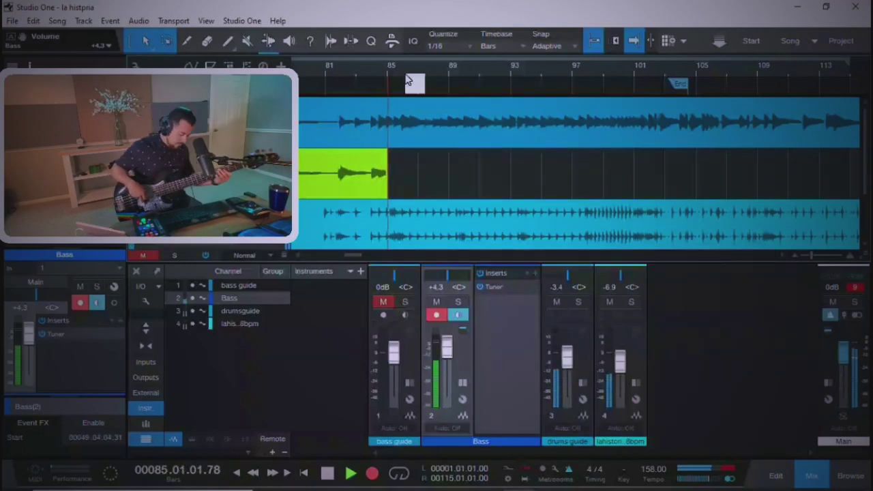
key(space)
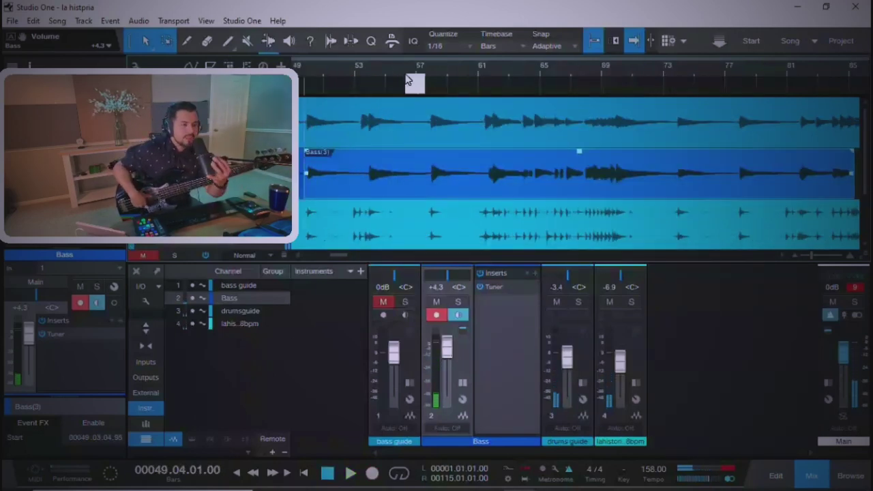
Step: Place the playback cursor at bar 81, beat 4, near the end of the latest bass take
key(w)
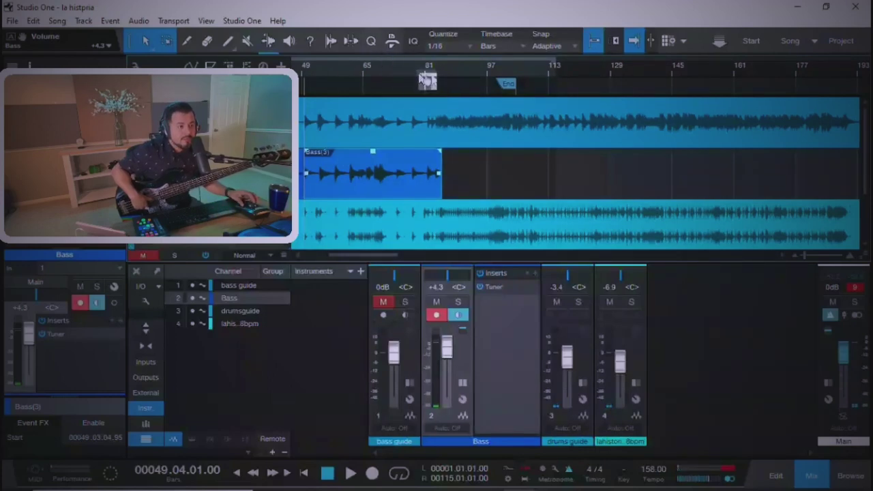
scroll(427, 80, up, 5)
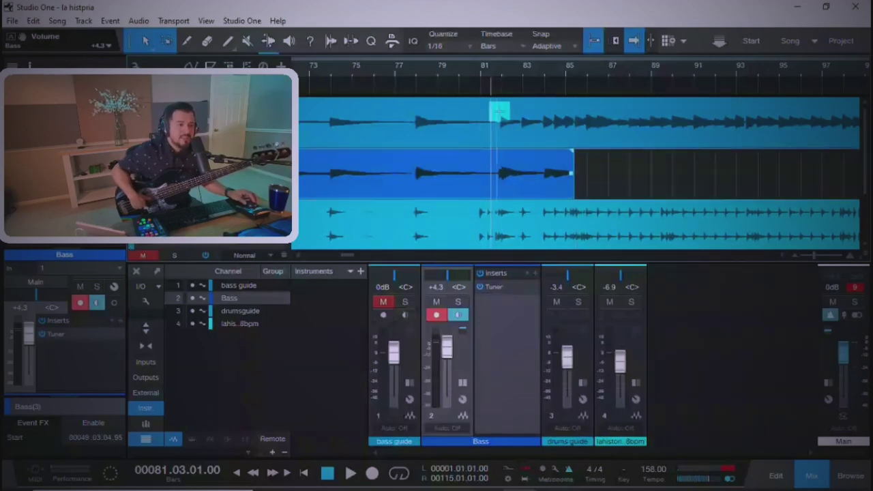
scroll(503, 82, up, 3)
click(489, 75)
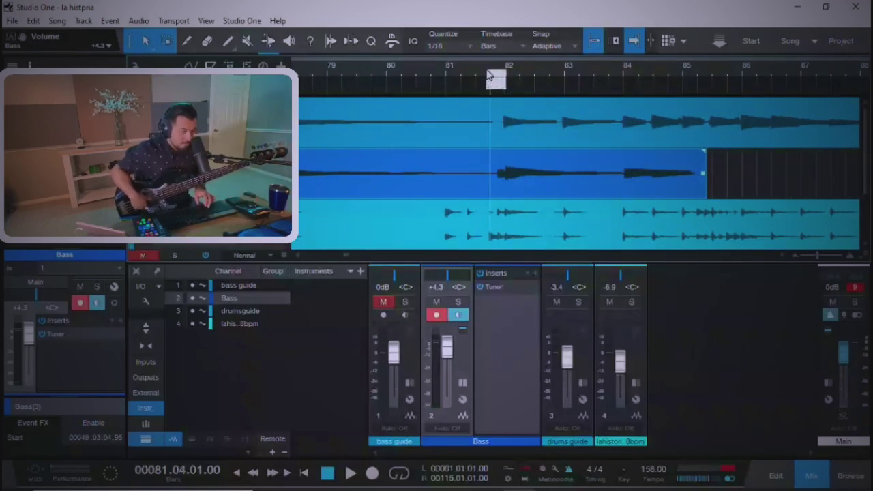
scroll(489, 76, down, 2)
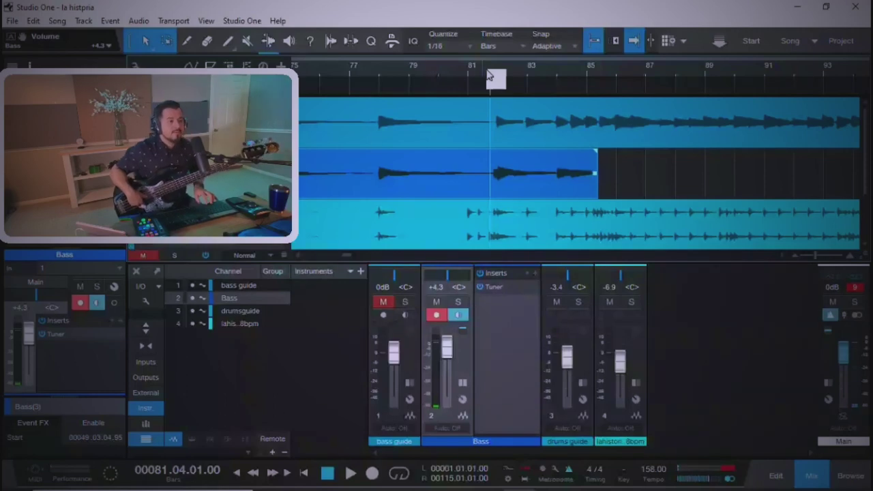
Step: Try a bass punch-in from bar 81, beat 4, stop recording at about bar 87 and delete that take
key(space)
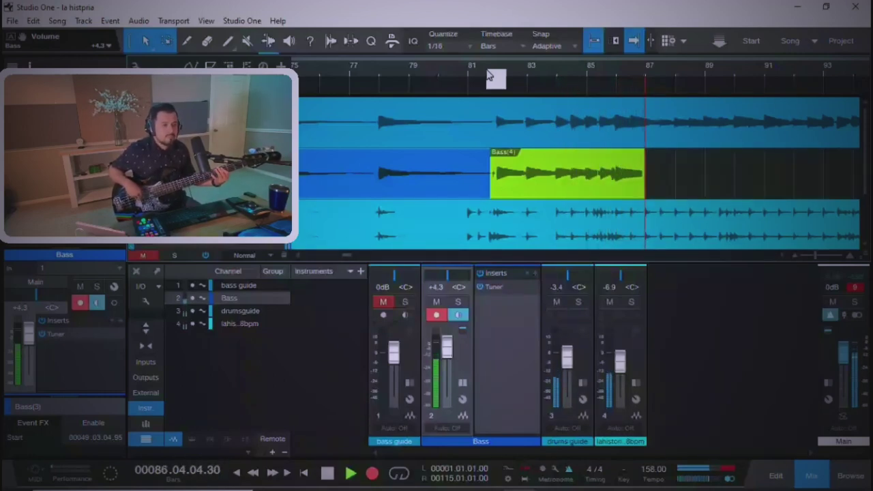
key(space)
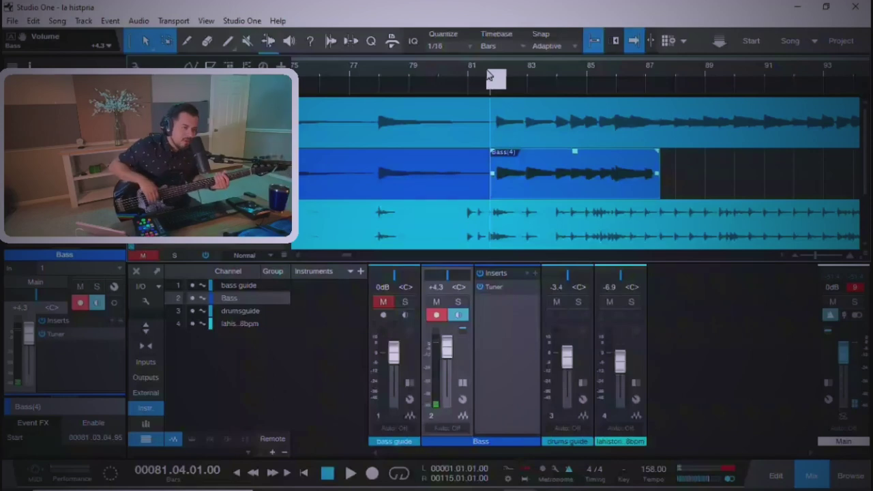
key(Delete)
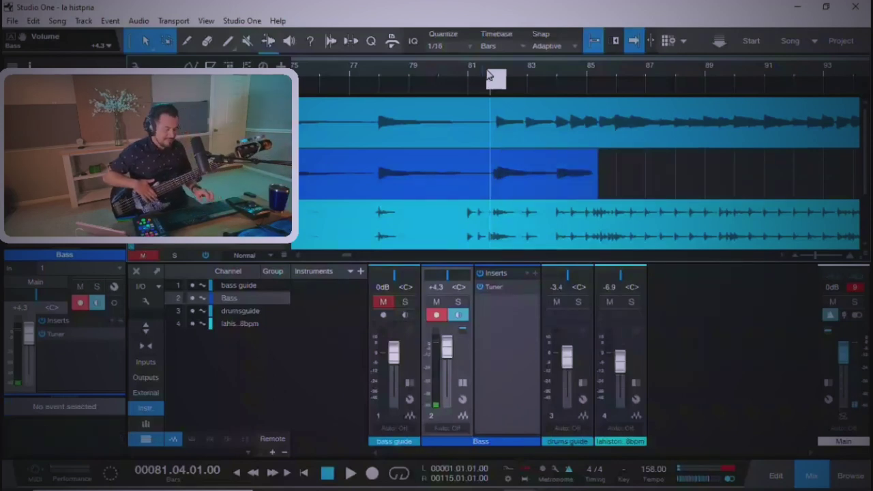
Step: Start playback, punch in a new bass take from bar 81, beat 4, and stop recording at about bar 103
key(space)
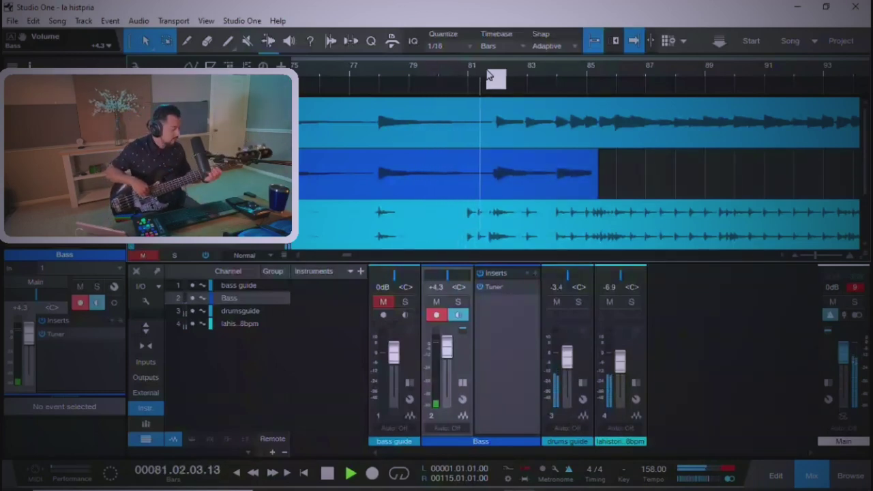
key(KP_Multiply)
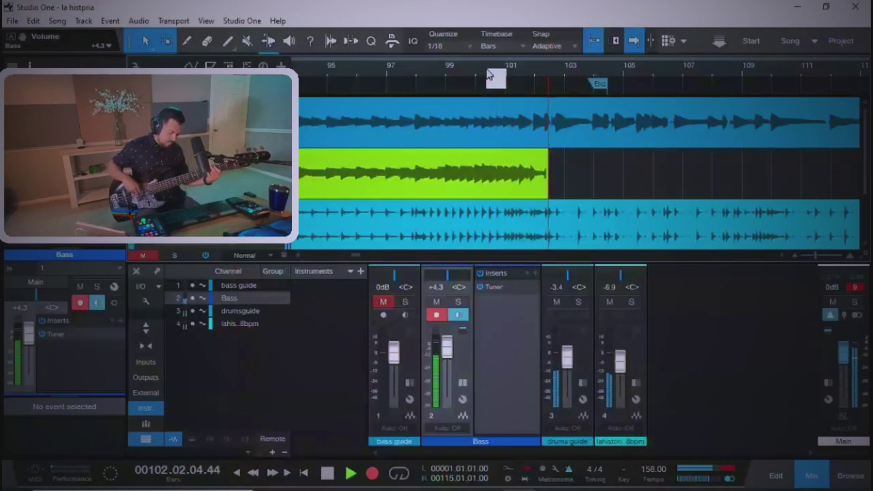
key(space)
Step: Place the playback cursor at bar 100, beat 1, within the latest bass take
key(w)
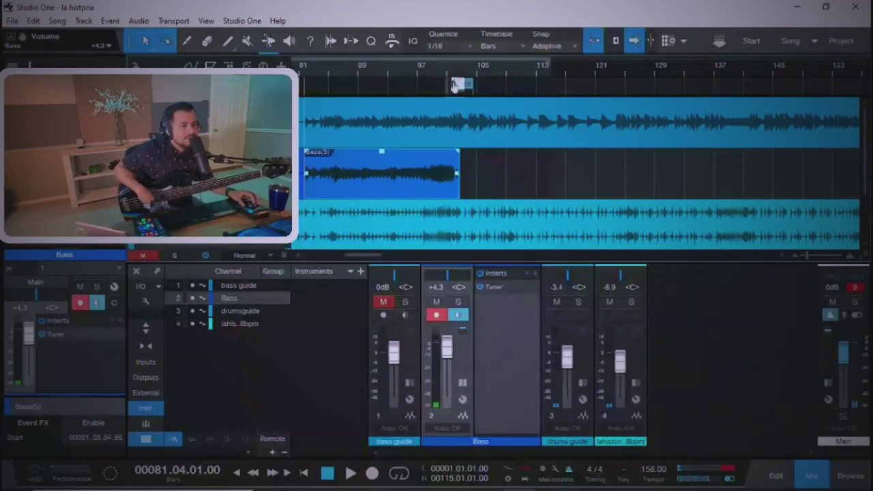
drag(462, 82, 457, 132)
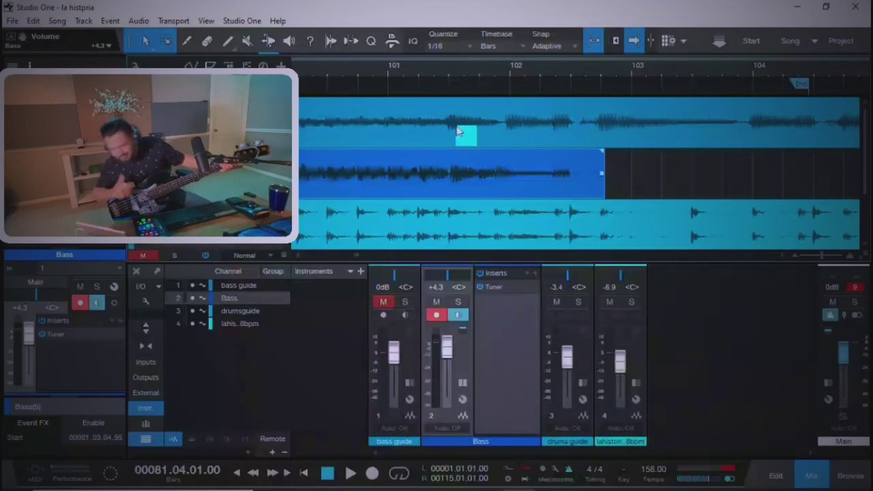
key(w)
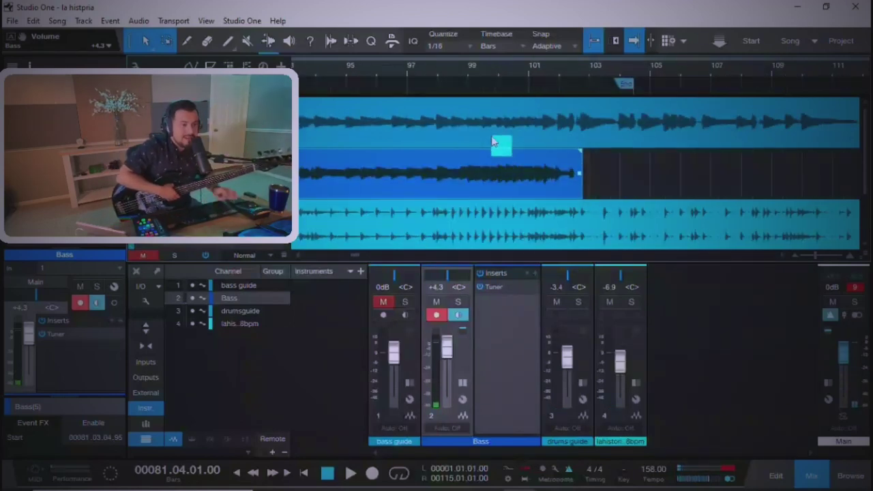
click(537, 75)
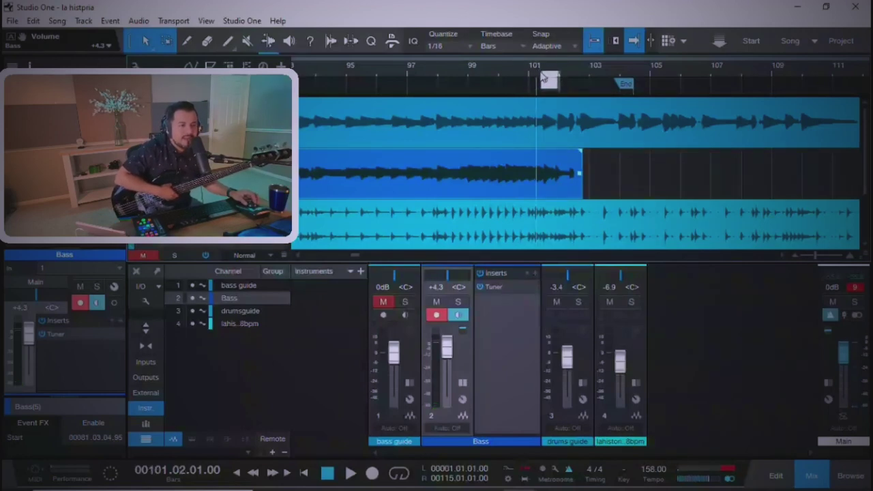
mouse_move(541, 73)
mouse_down()
mouse_move(546, 89)
mouse_move(531, 72)
mouse_move(526, 86)
mouse_move(536, 101)
mouse_move(540, 81)
mouse_up()
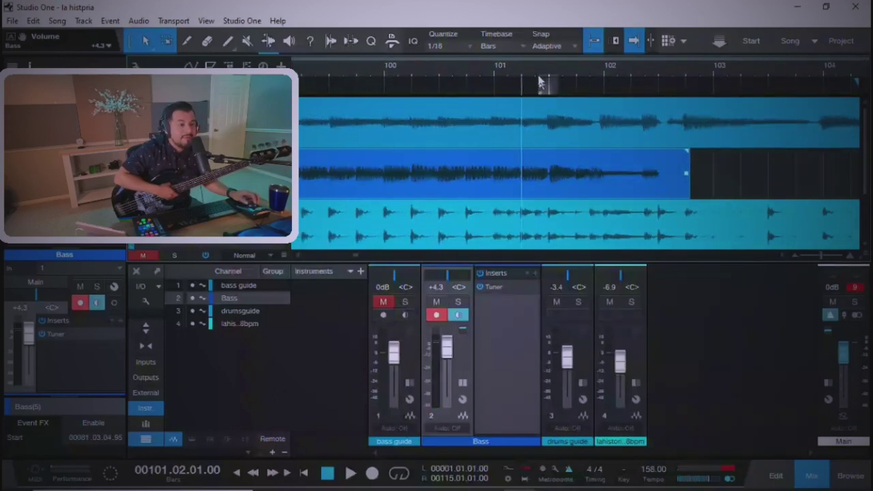
click(539, 80)
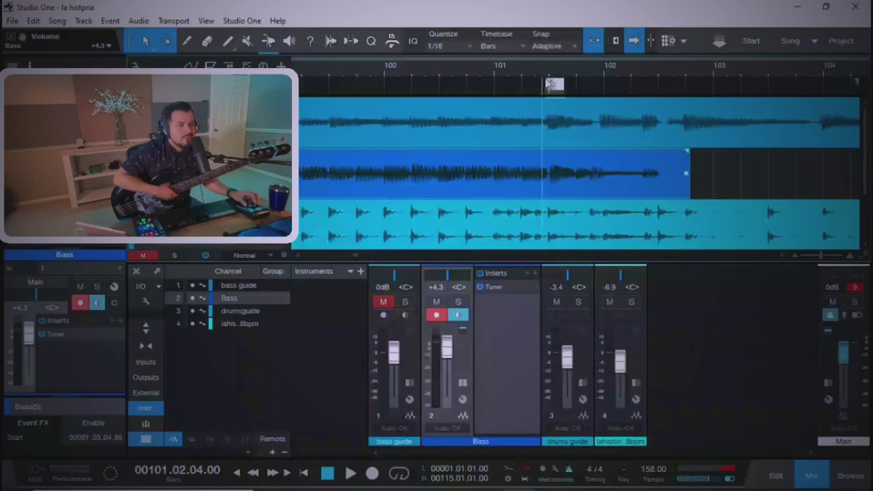
scroll(548, 83, up, 3)
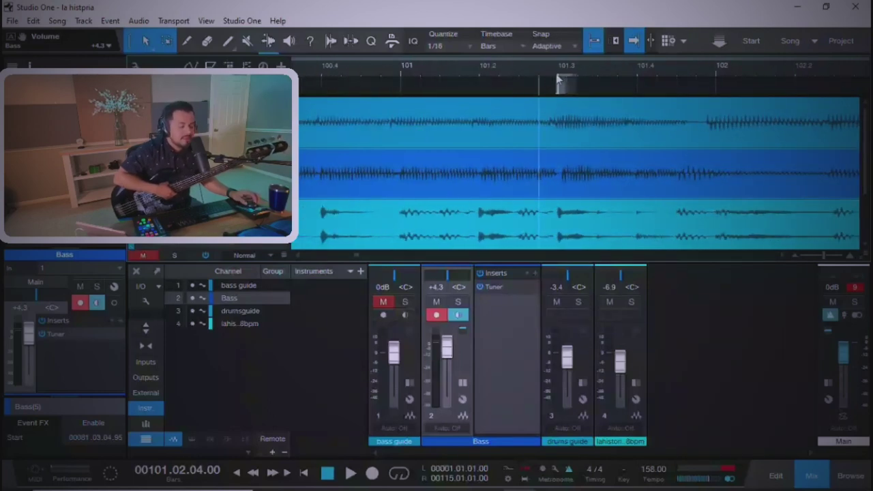
scroll(558, 79, down, 3)
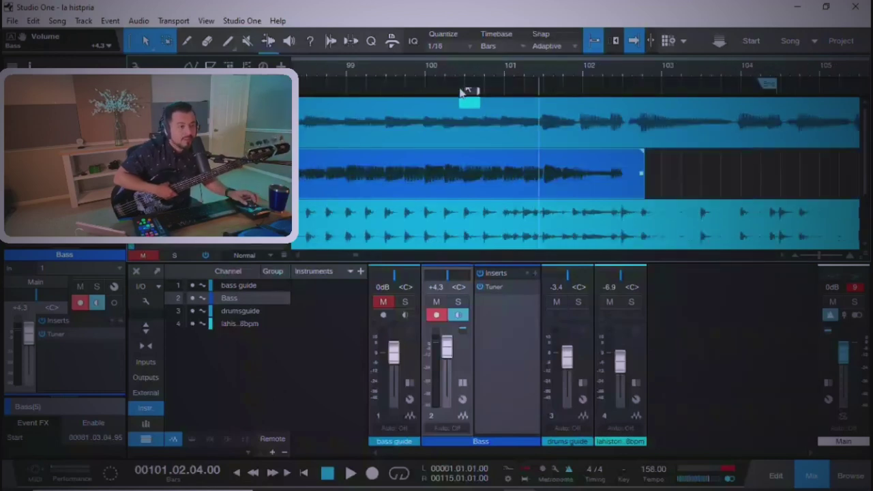
scroll(423, 82, up, 4)
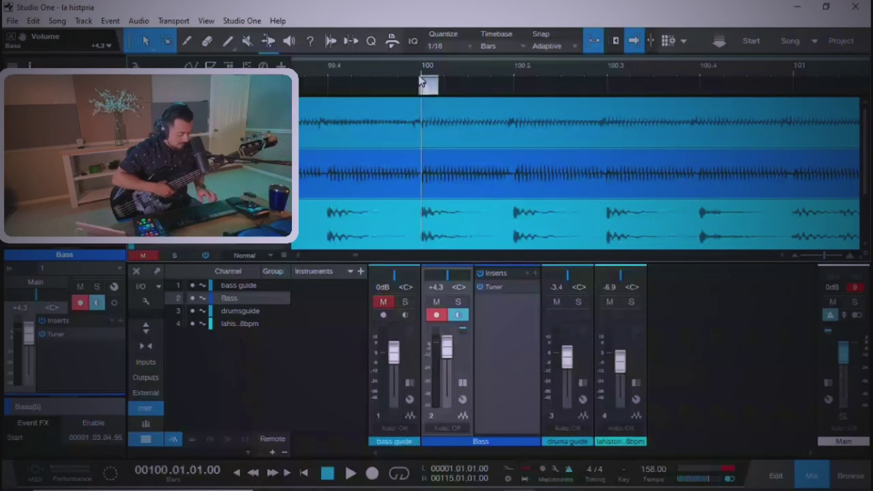
scroll(420, 81, down, 7)
Step: Start playback, punch in the bass from bar 100 and stop recording at about bar 128
key(space)
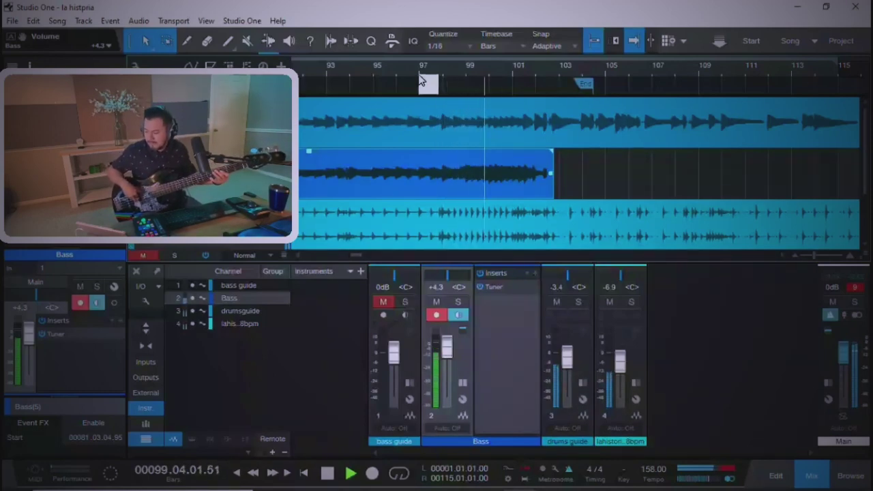
key(KP_Multiply)
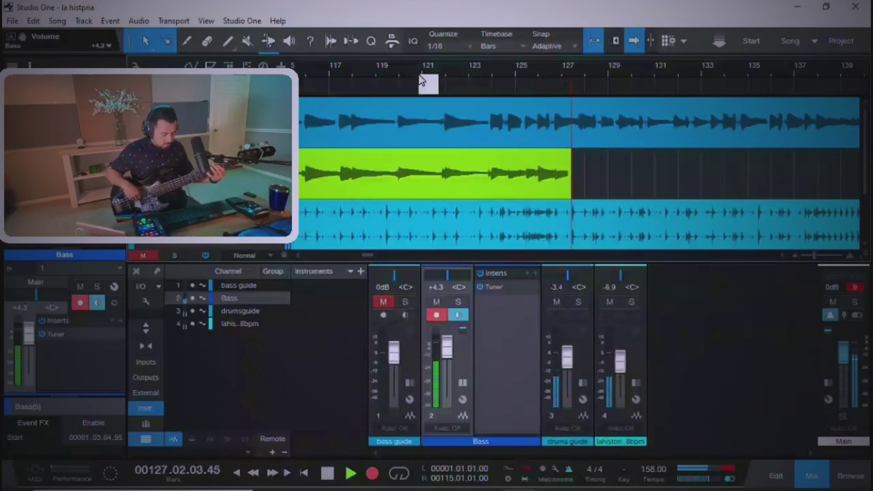
key(space)
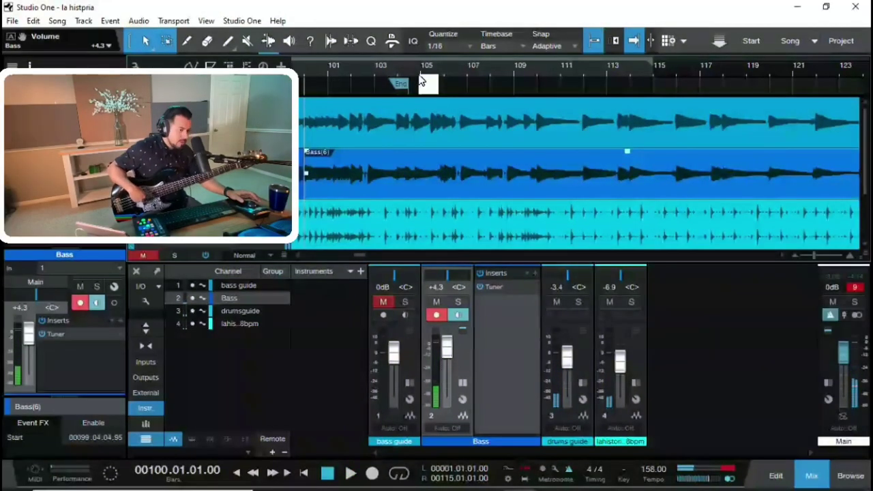
Step: Place the playback cursor at bar 124, beat 2, play the song from there and stop playback
key(w)
scroll(403, 68, right, 3)
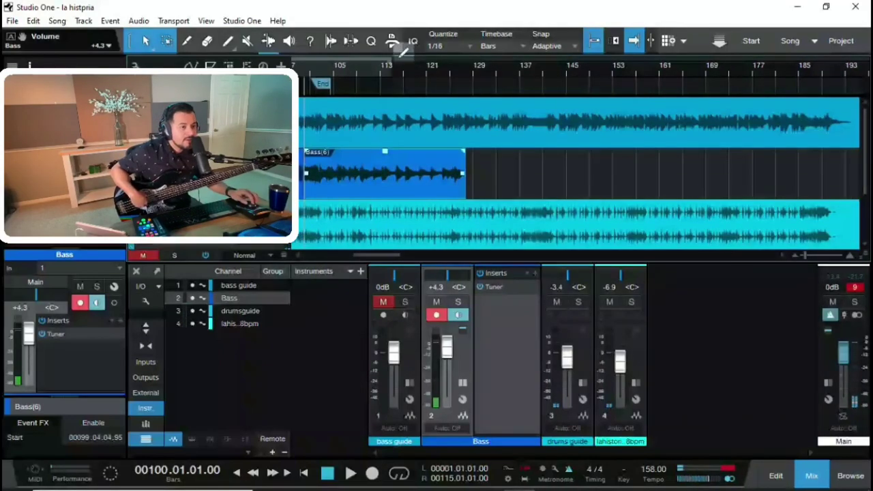
key(e)
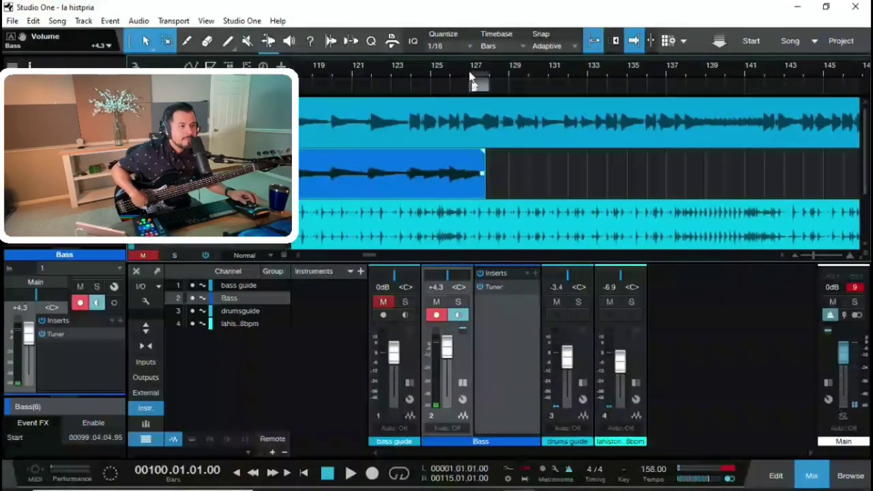
click(418, 68)
key(space)
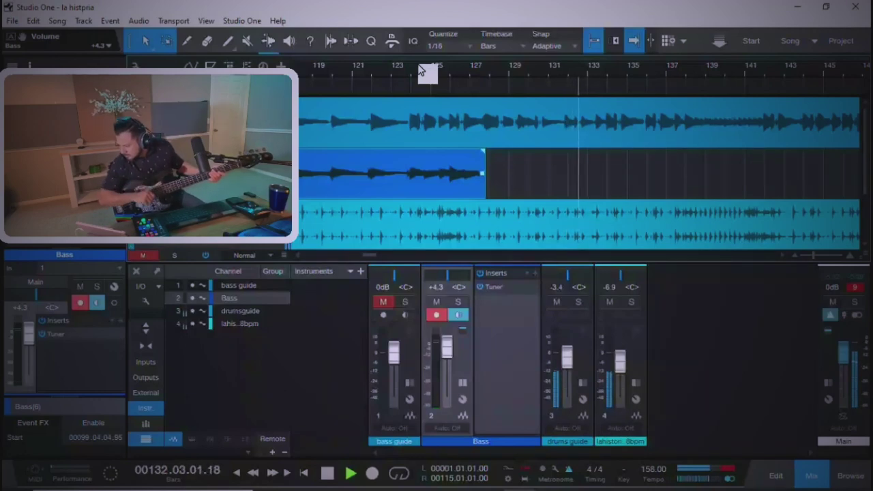
key(space)
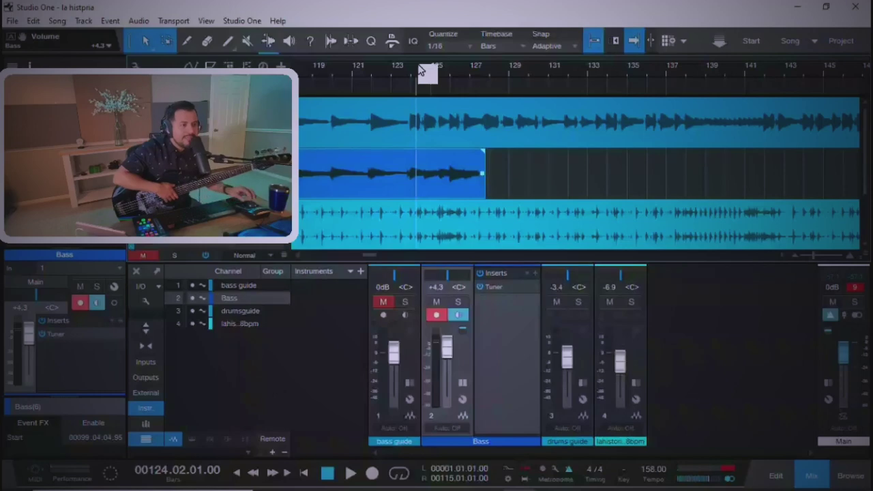
Step: Place the playback cursor at 123.04.03, punch in a bass take from there and stop recording at about bar 175
mouse_move(418, 72)
mouse_down()
mouse_move(415, 95)
mouse_move(414, 80)
mouse_up()
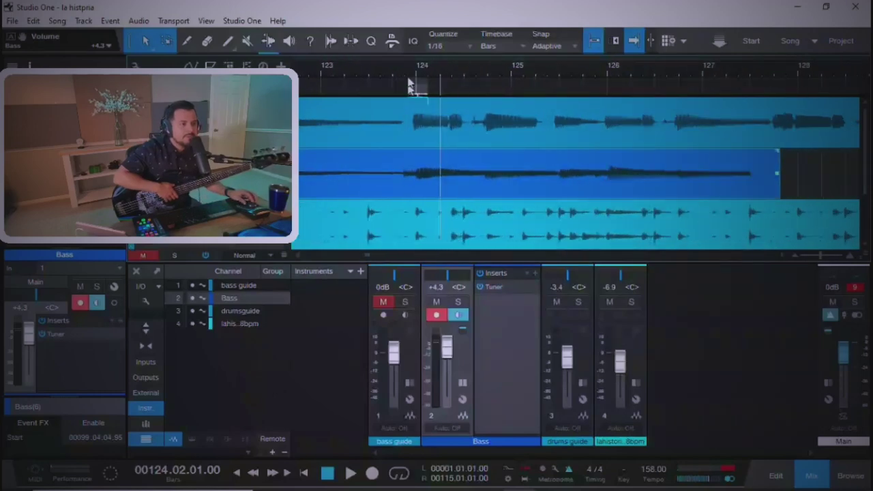
click(410, 80)
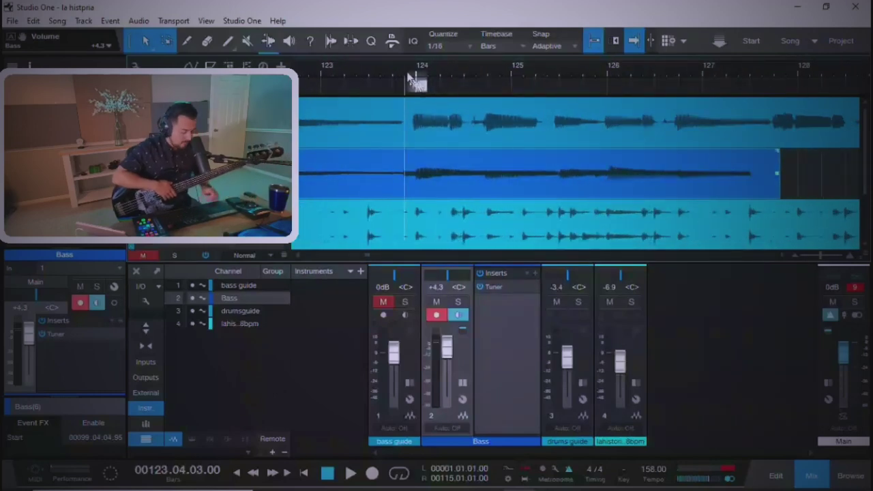
drag(411, 79, 409, 75)
key(space)
key(w)
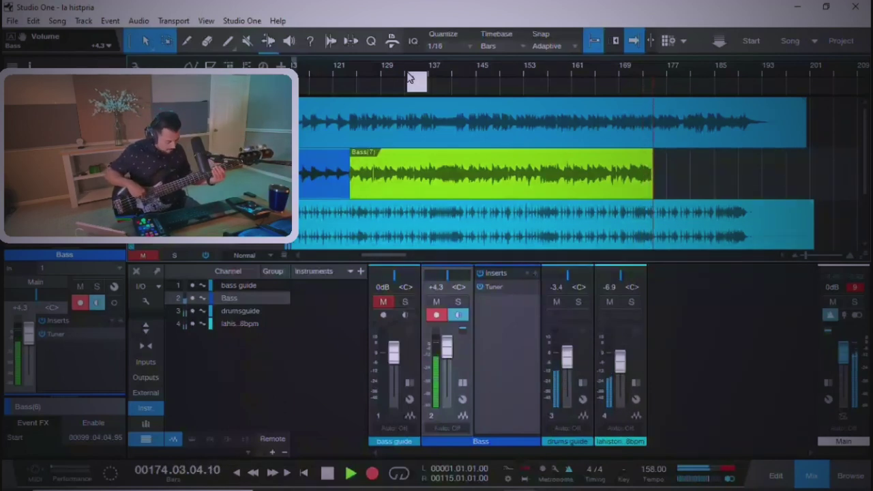
key(space)
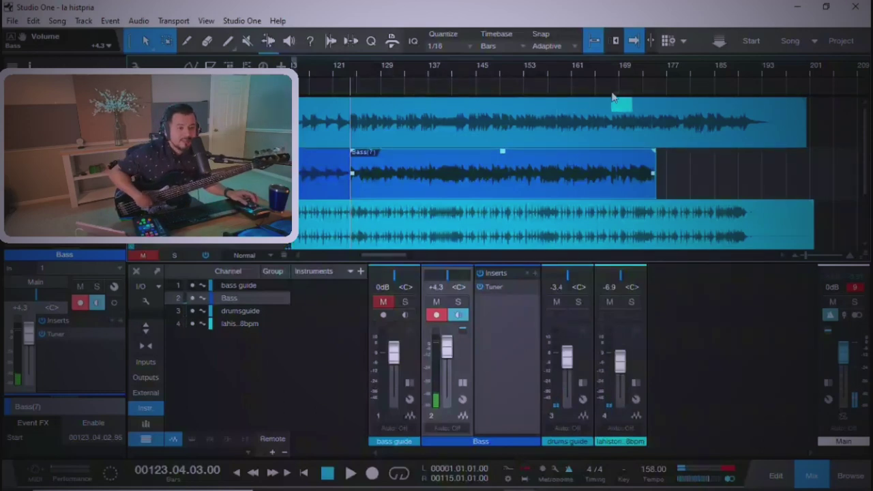
Step: Place the playback cursor at bar 170, beat 4, and trim the end of the latest bass take back to bar 171
drag(639, 78, 627, 106)
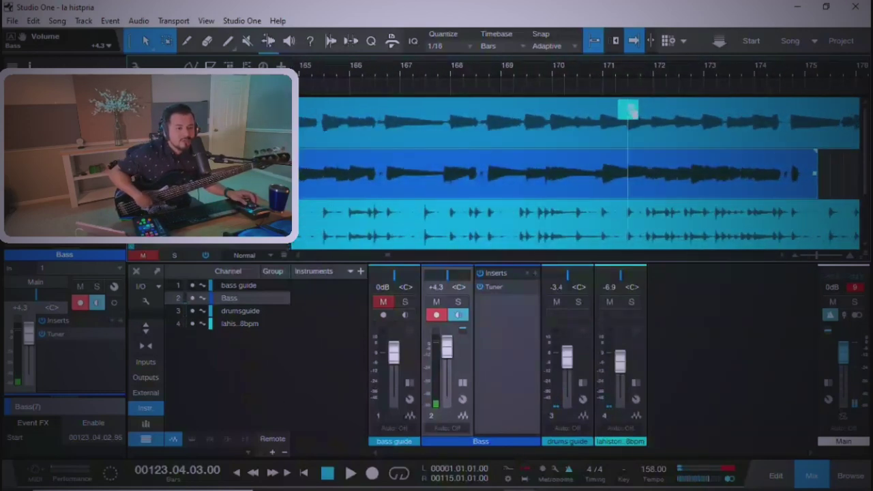
click(596, 73)
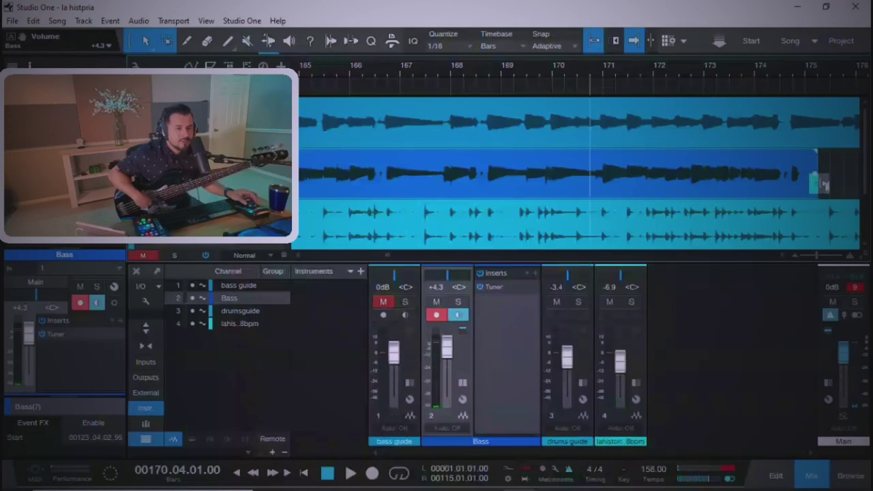
drag(815, 176, 604, 215)
Step: Play the song around bar 170, trim the end of the latest bass take back to bar 170, beat 2, and stop playback
key(space)
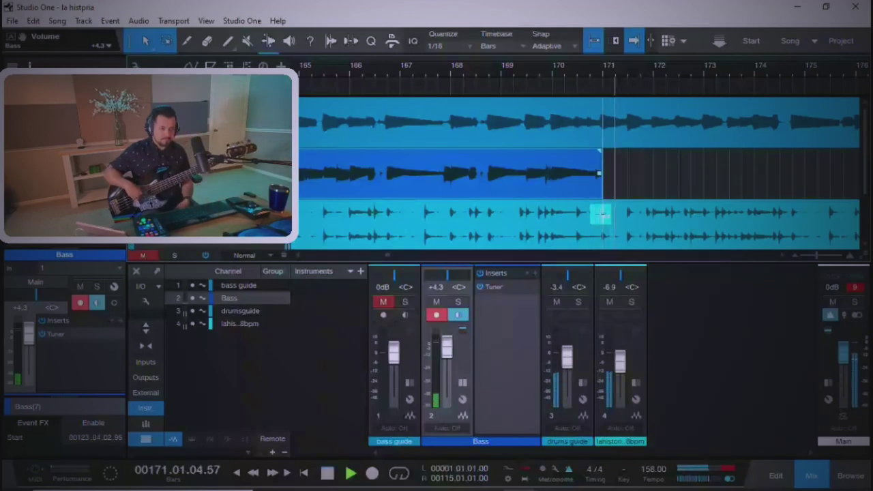
key(KP_Subtract)
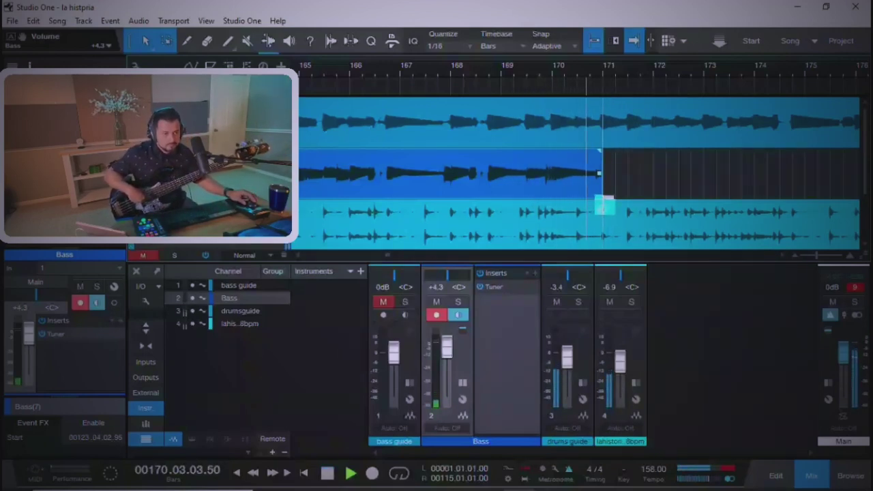
drag(604, 197, 568, 210)
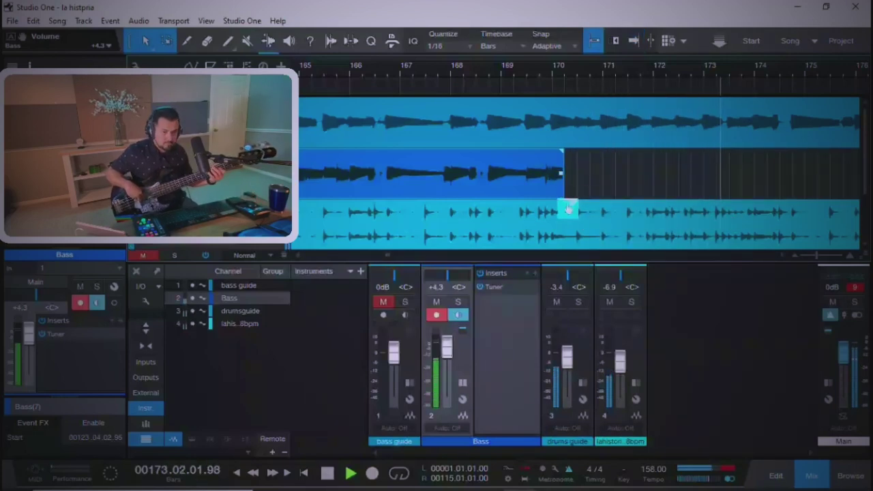
key(f)
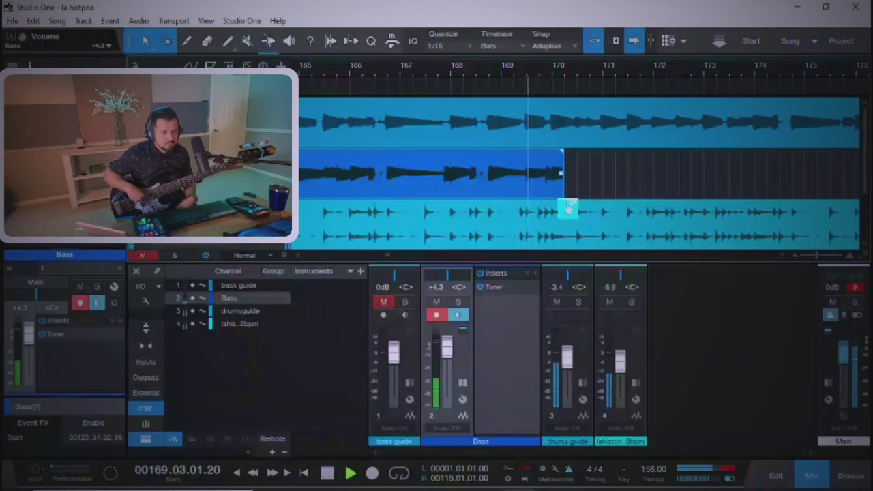
key(space)
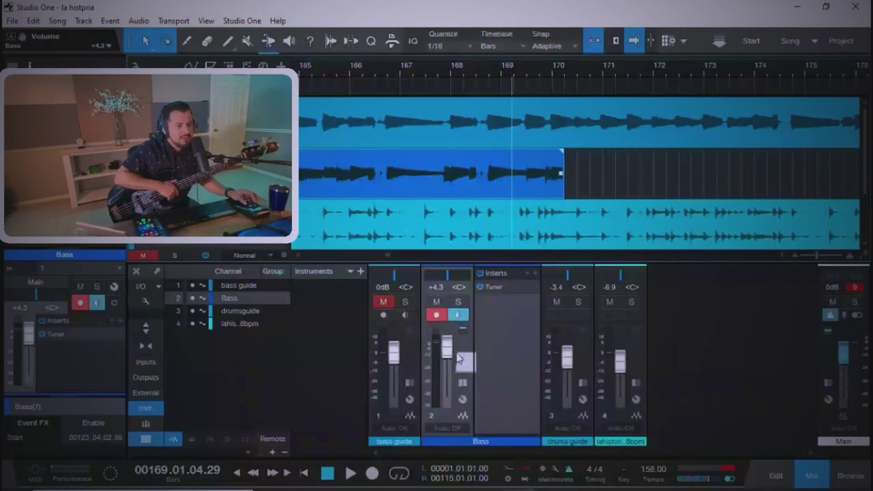
Step: Place the playback cursor at 168.03.03
drag(489, 374, 476, 353)
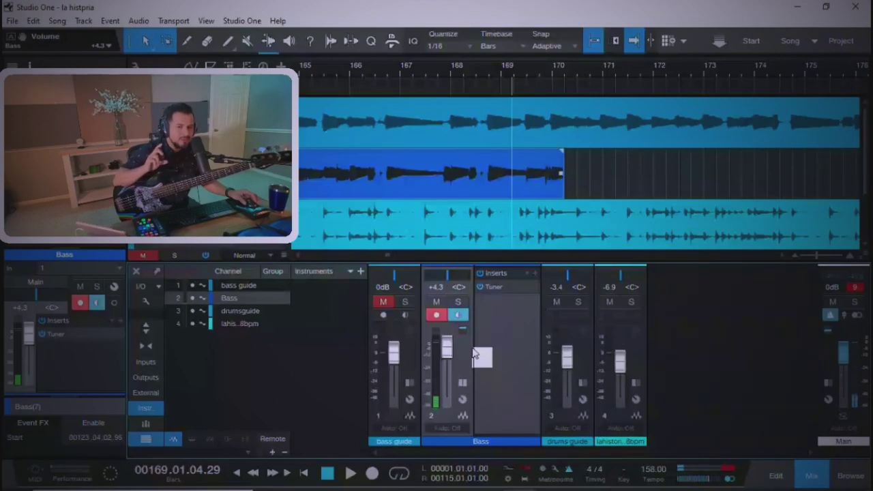
drag(476, 353, 464, 344)
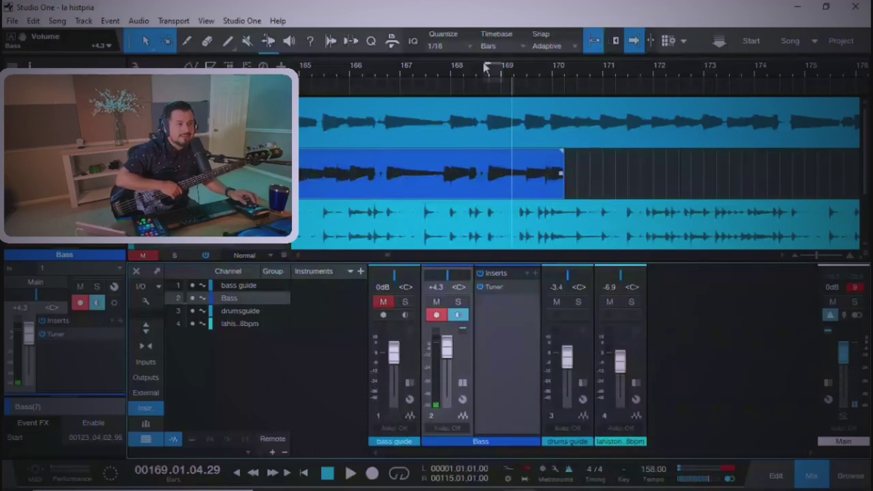
drag(486, 78, 501, 97)
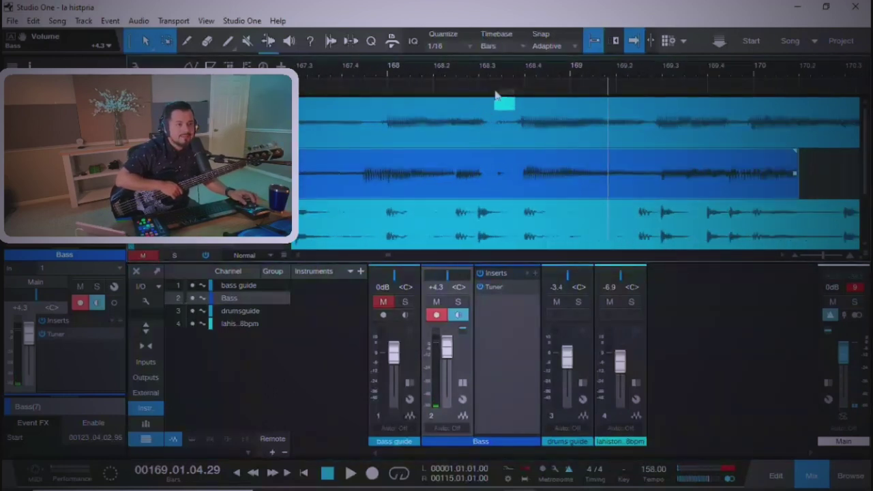
click(508, 79)
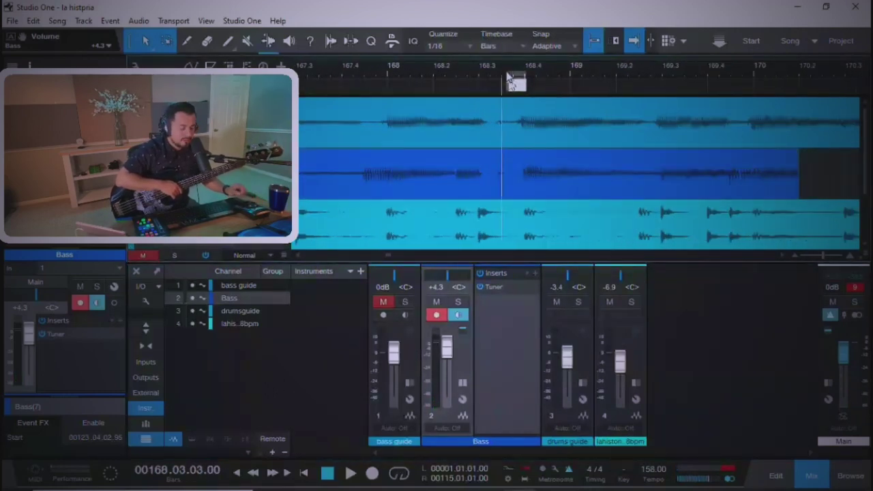
Step: Try punching in a bass take from 168.03.03, stop recording at about bar 173 and undo the take
key(space)
key(w)
key(w)
key(w)
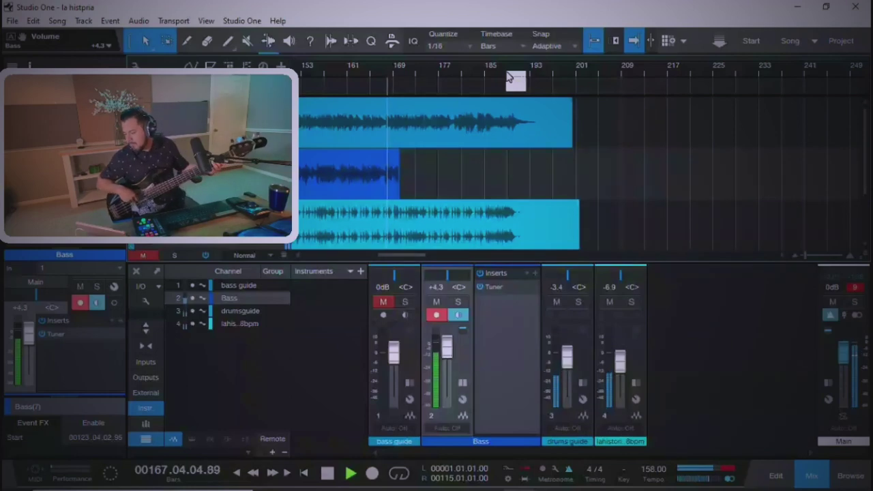
key(KP_Multiply)
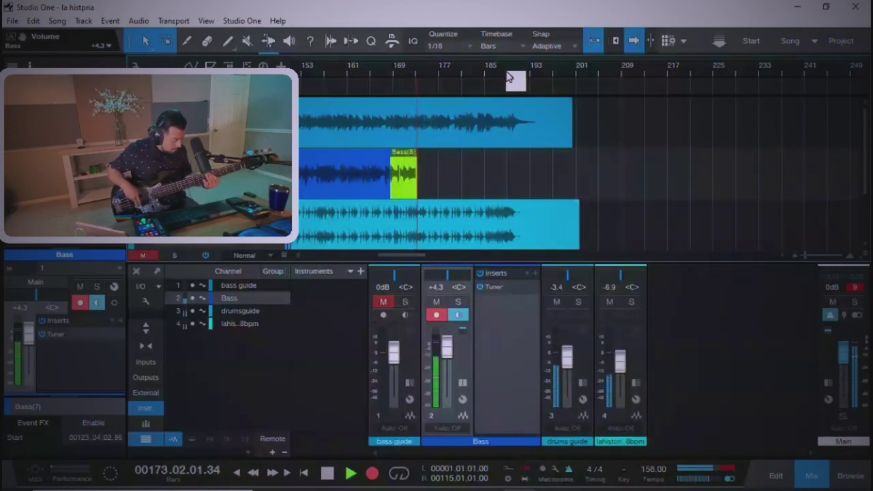
key(space)
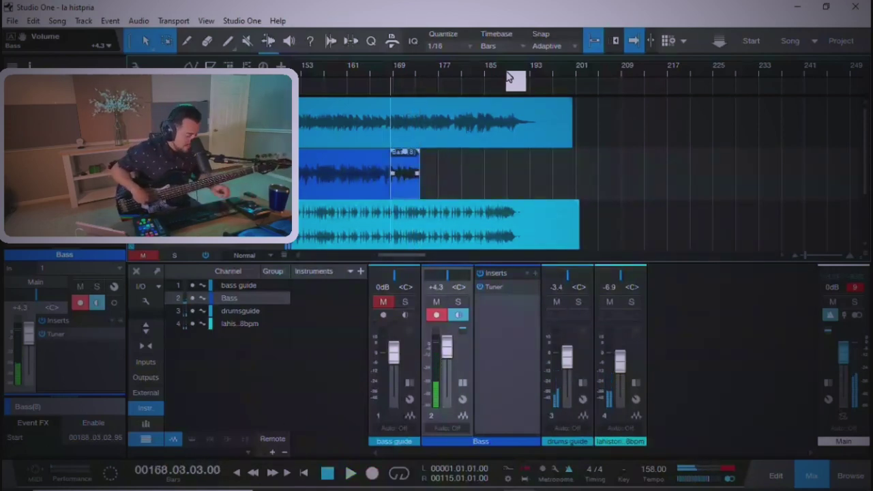
key(ctrl+z)
Step: Start playback with pre-roll, punch in the bass from 168.03.03 and stop recording at about bar 191
key(space)
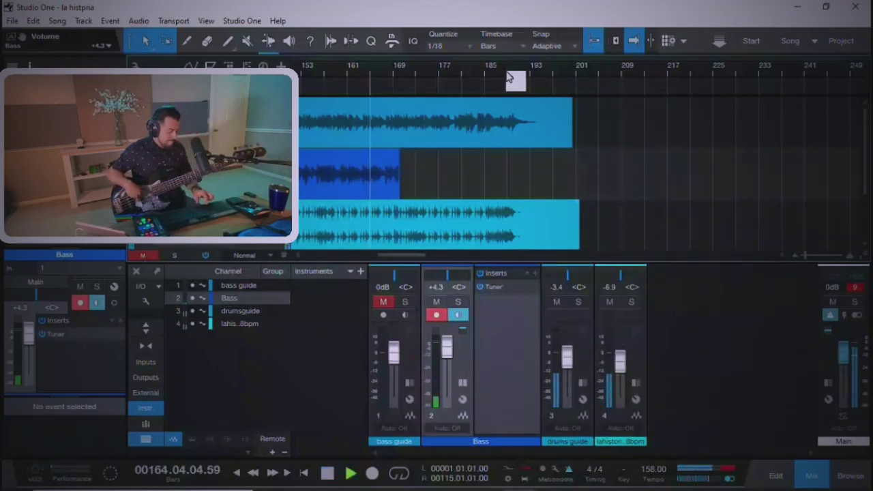
key(e)
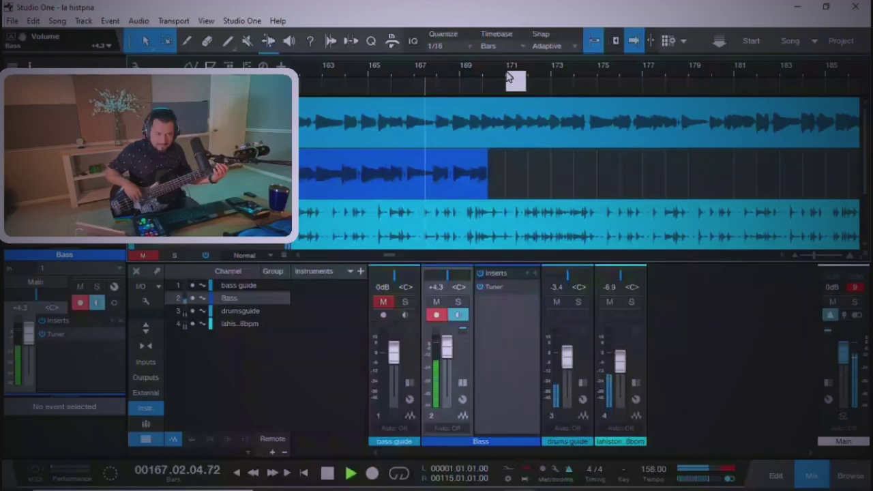
key(KP_Multiply)
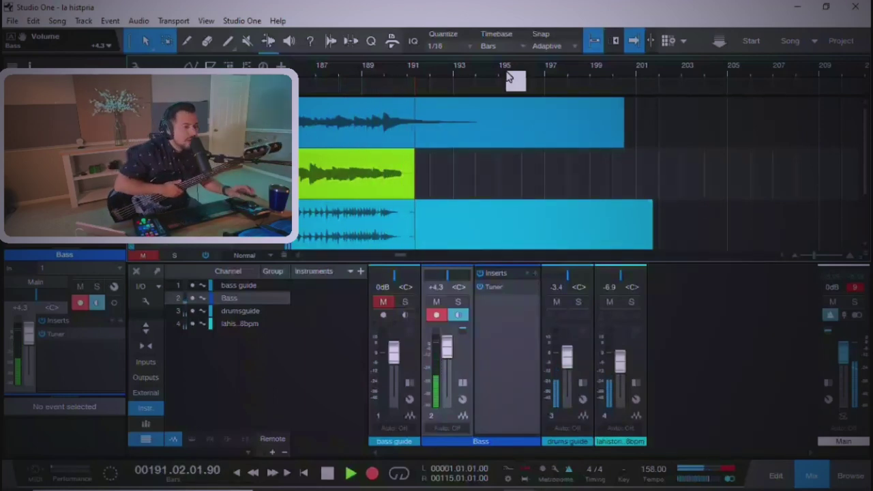
key(space)
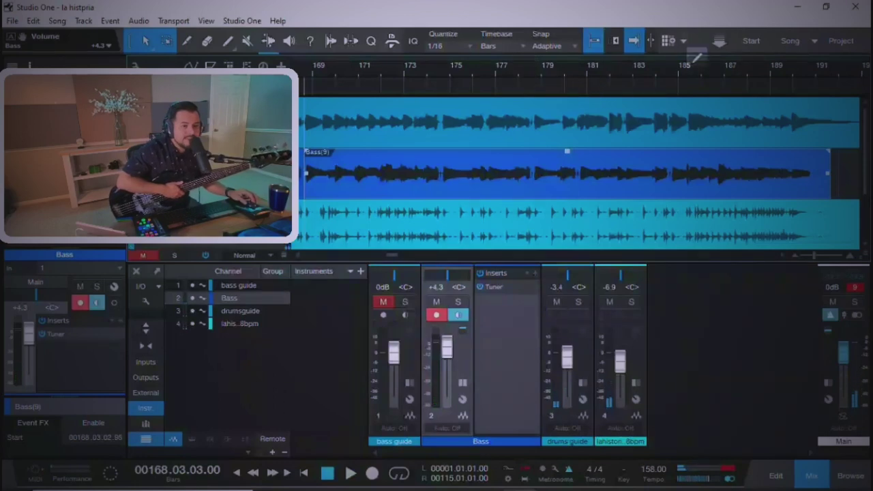
Step: Place the playback cursor at 184.03.03, punch in the song's ending on bass from there and stop recording at about bar 200
drag(686, 71, 692, 99)
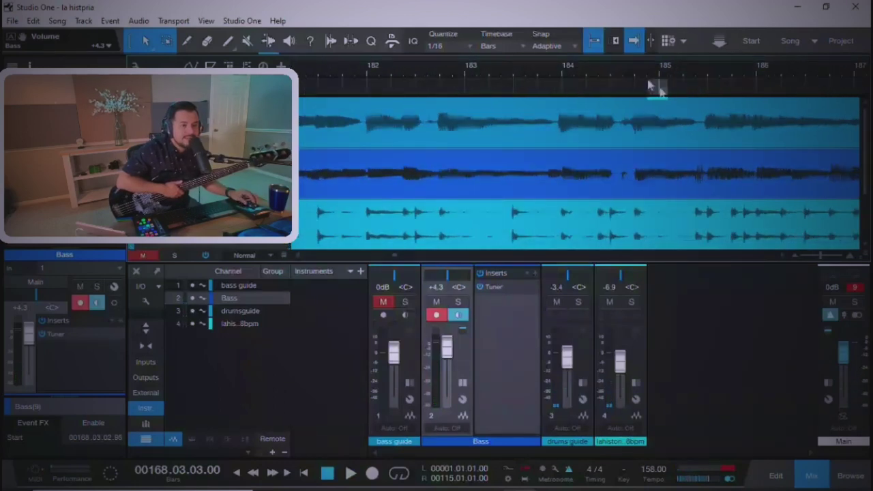
click(626, 77)
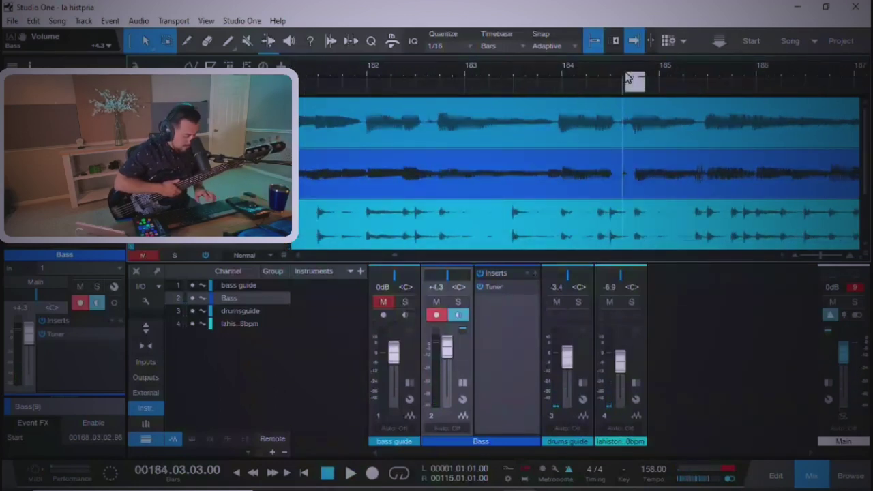
key(space)
key(w)
key(w)
key(w)
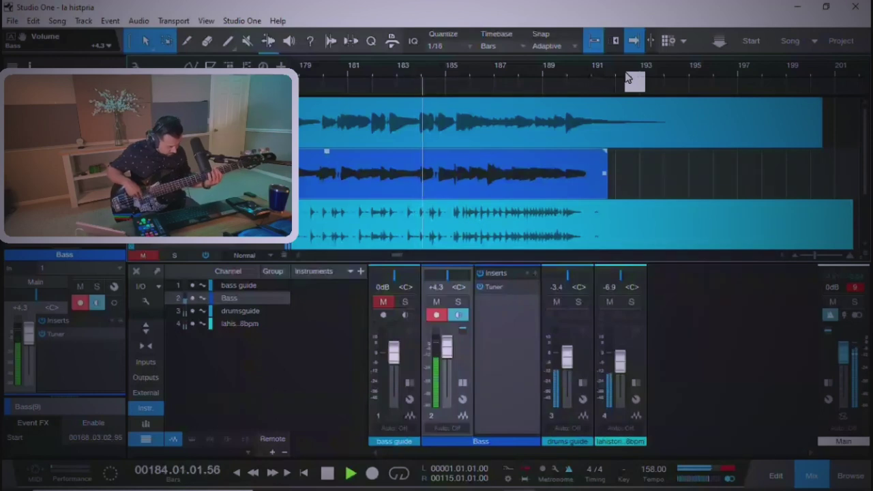
key(KP_Multiply)
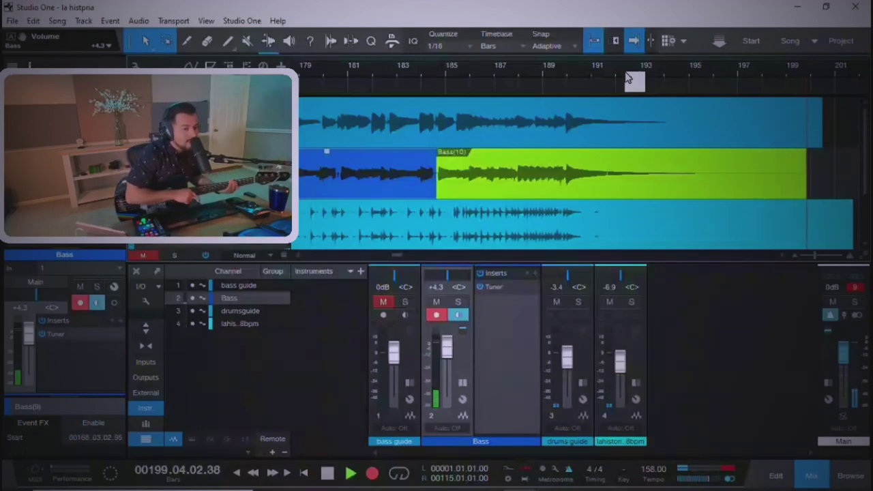
key(space)
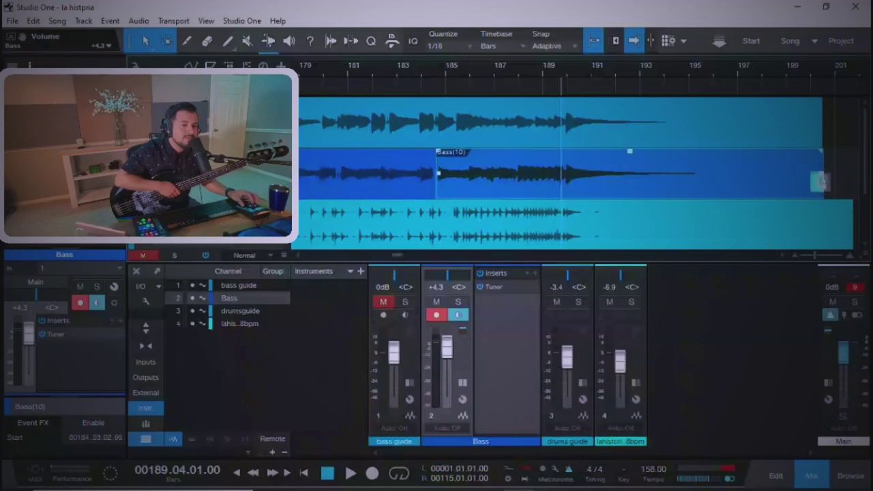
Step: Trim the end of the last bass take back to bar 199 and give it a fade-out about one bar long
drag(820, 181, 784, 192)
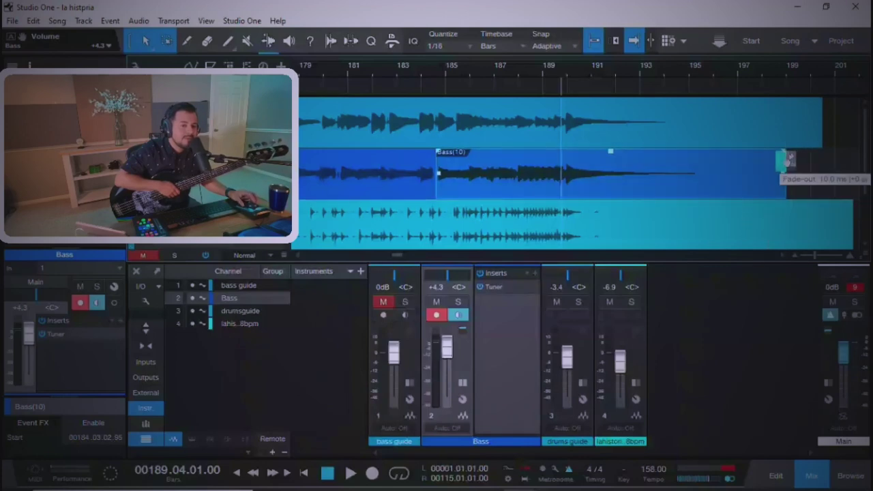
drag(790, 158, 759, 151)
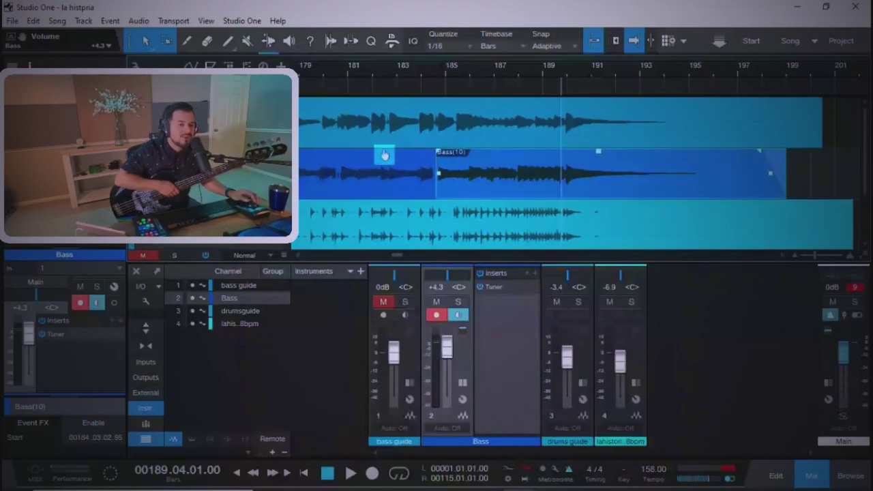
Step: Trim the start of the first bass take to 37.03.01 and disarm recording and input monitoring on the Bass track
scroll(469, 94, down, 5)
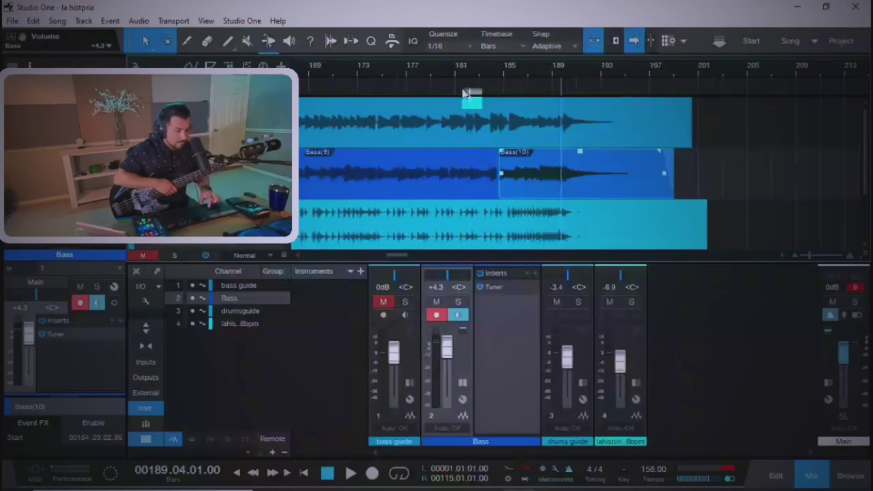
scroll(470, 94, down, 3)
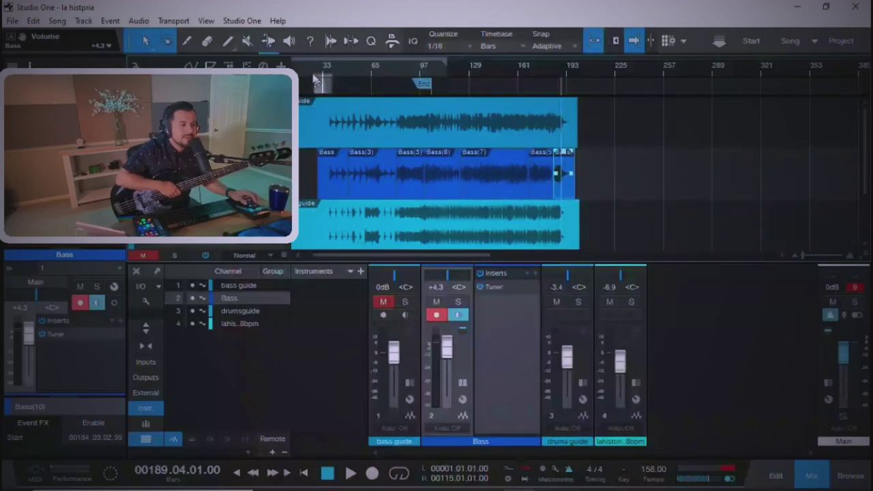
scroll(317, 84, up, 3)
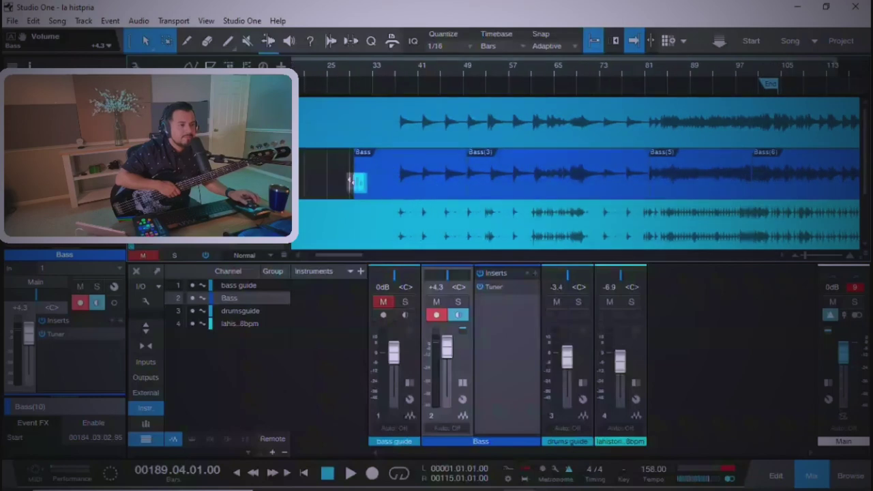
drag(355, 183, 395, 188)
scroll(399, 119, up, 8)
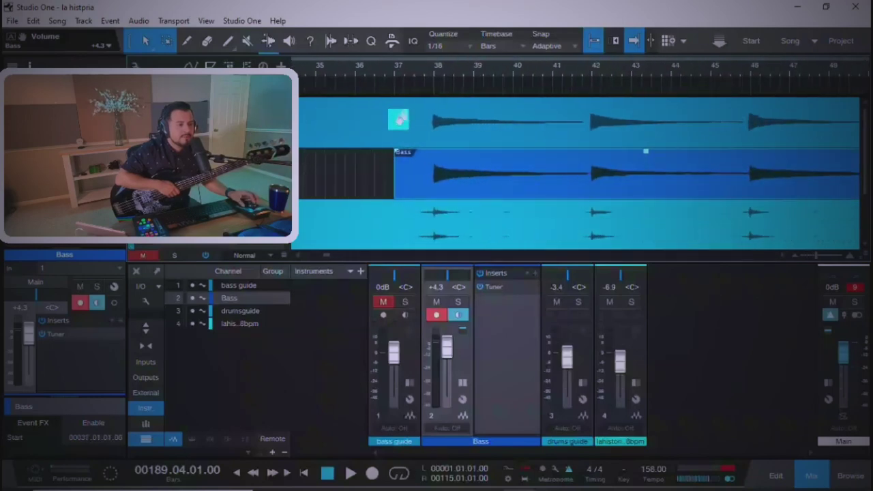
drag(402, 171, 423, 189)
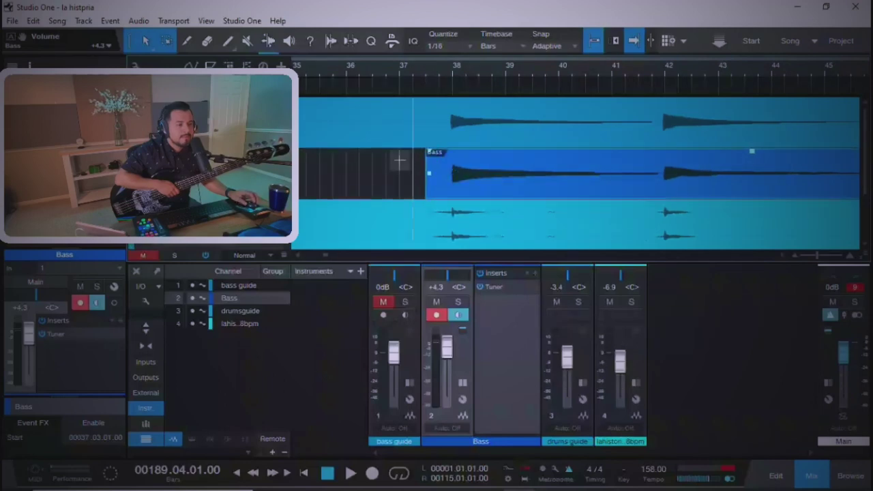
key(r)
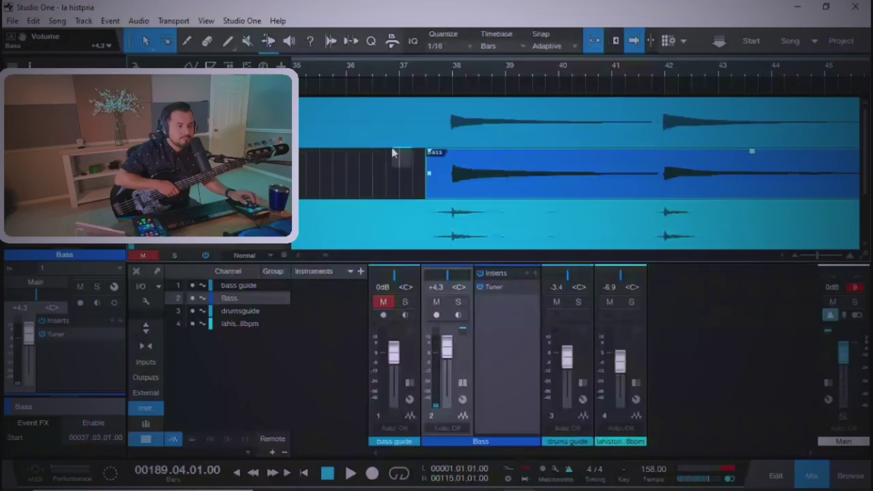
Step: Examine the crossfade between the bass takes at bar 81, beat 4
drag(427, 77, 464, 60)
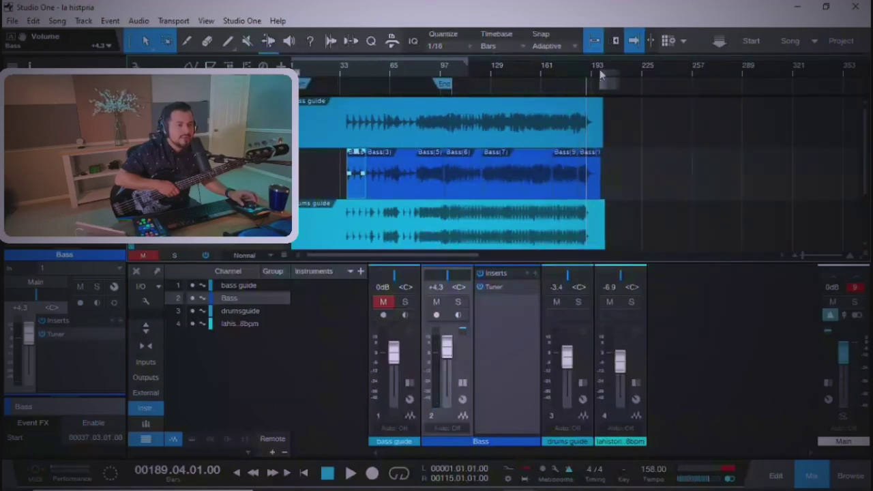
drag(600, 75, 504, 78)
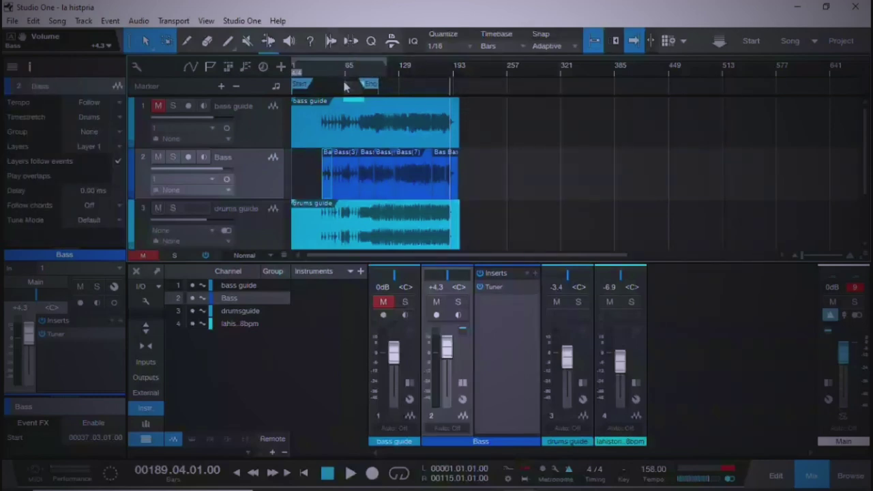
scroll(357, 76, up, 10)
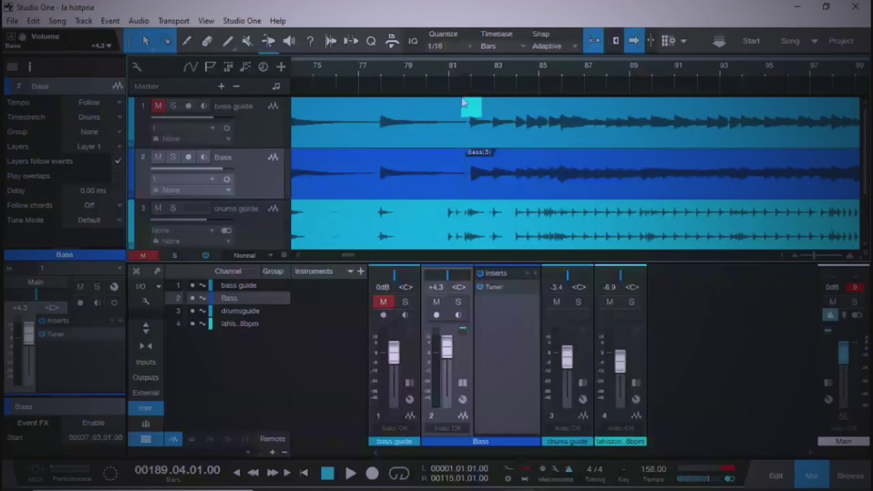
scroll(473, 88, up, 8)
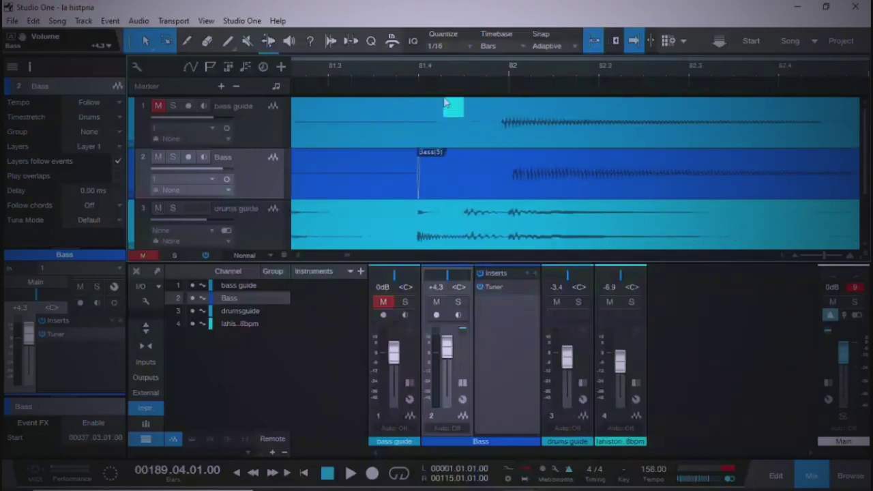
scroll(432, 82, up, 4)
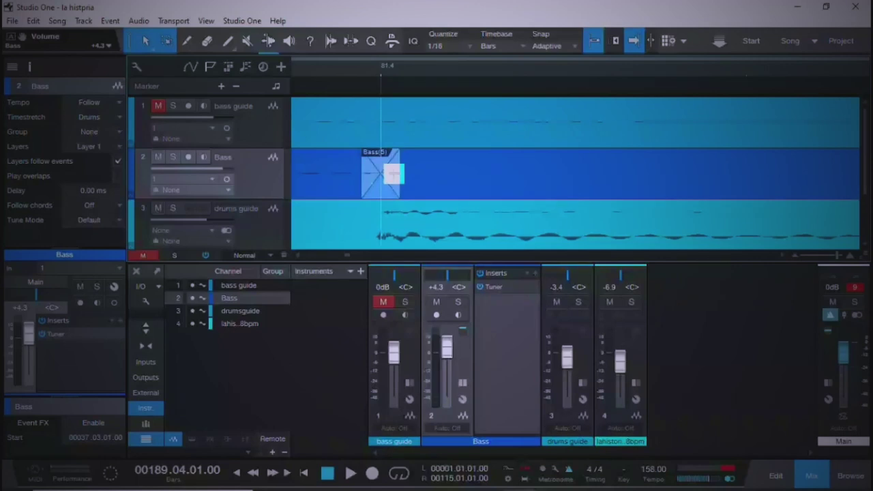
scroll(394, 174, down, 12)
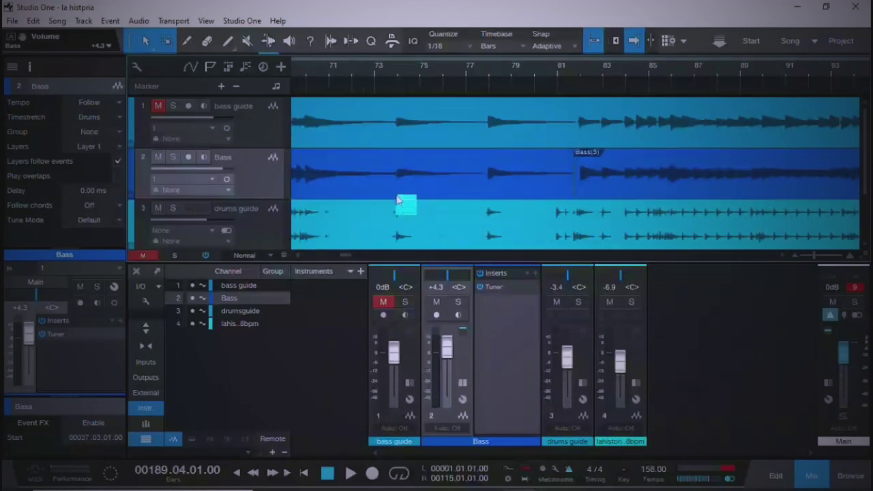
Step: Select all the recorded takes on the Bass track
scroll(399, 200, down, 4)
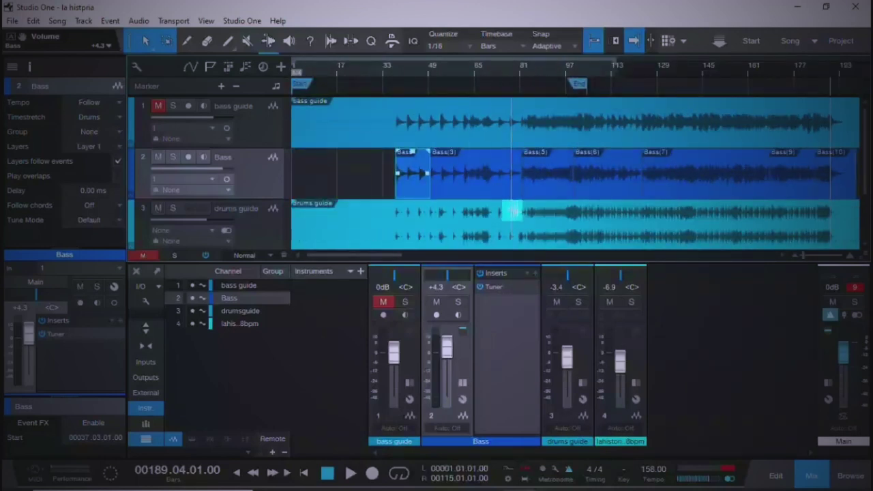
scroll(511, 212, down, 2)
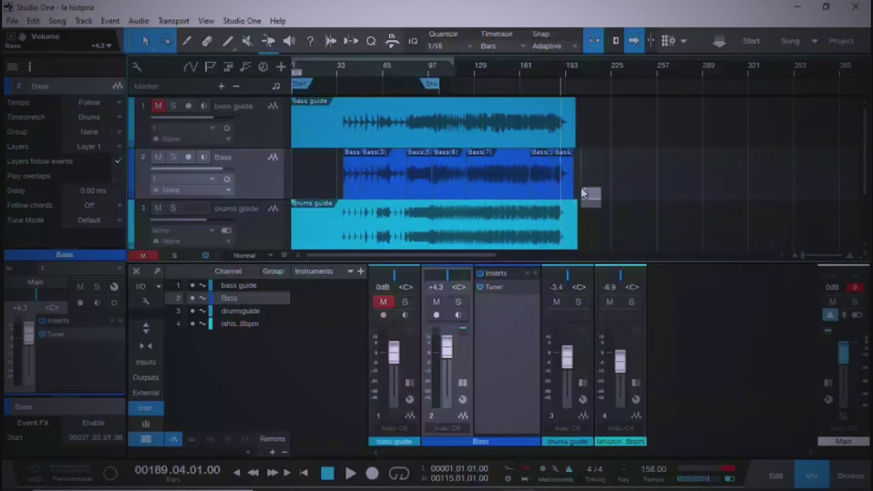
drag(584, 193, 292, 179)
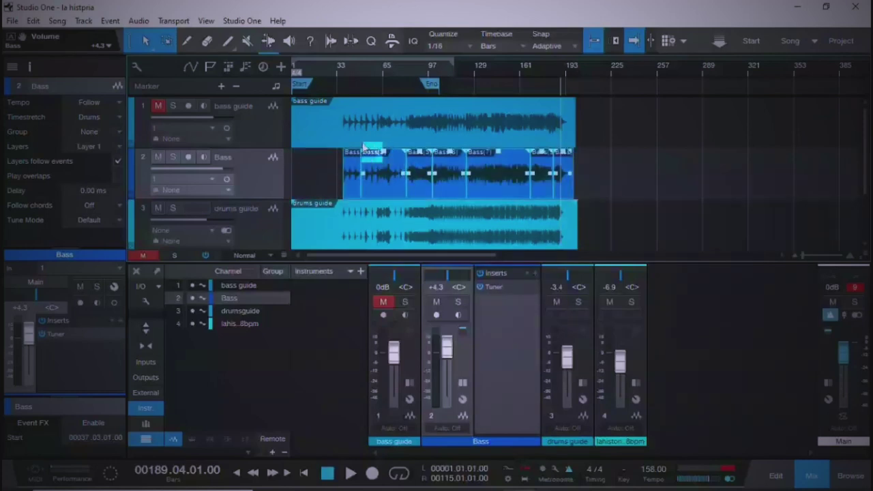
drag(363, 147, 339, 133)
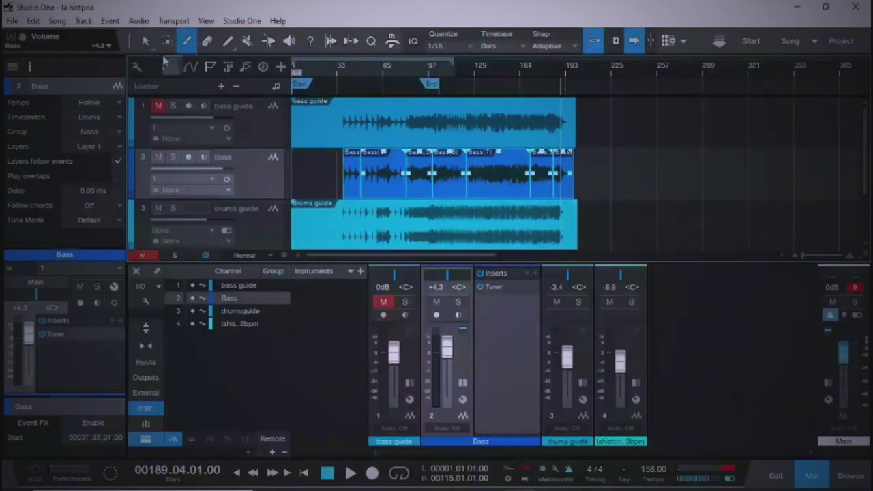
key(2)
key(3)
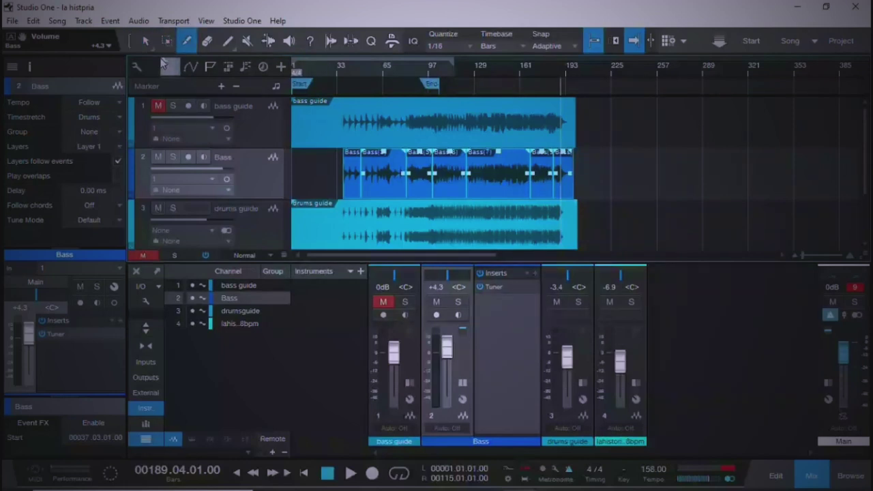
key(4)
key(5)
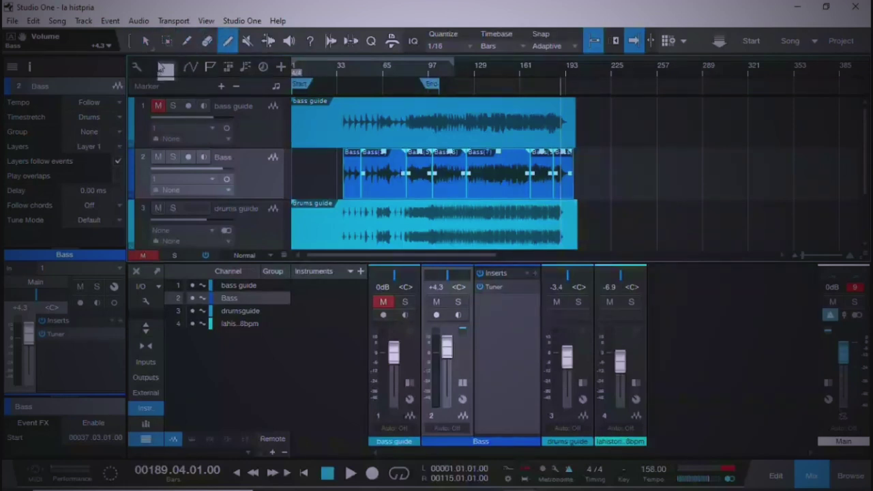
key(6)
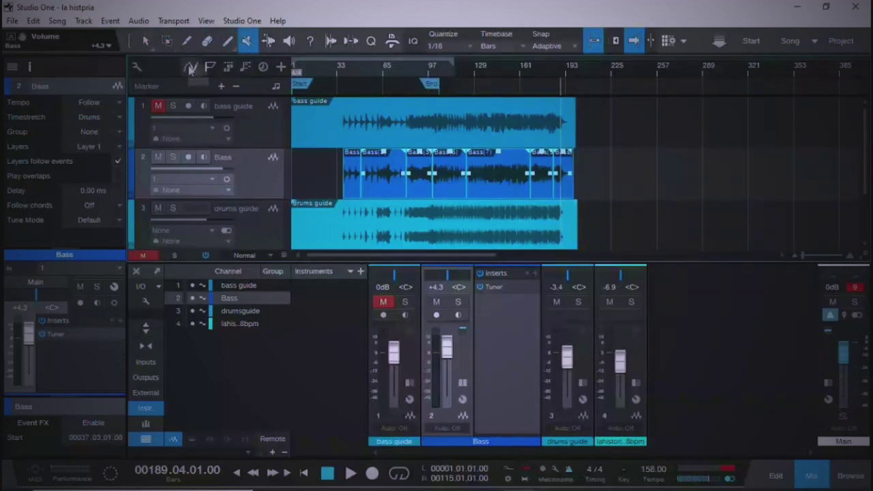
Step: Mark a range on the Bass track from about bar 101 to past the last take, then clear it
key(2)
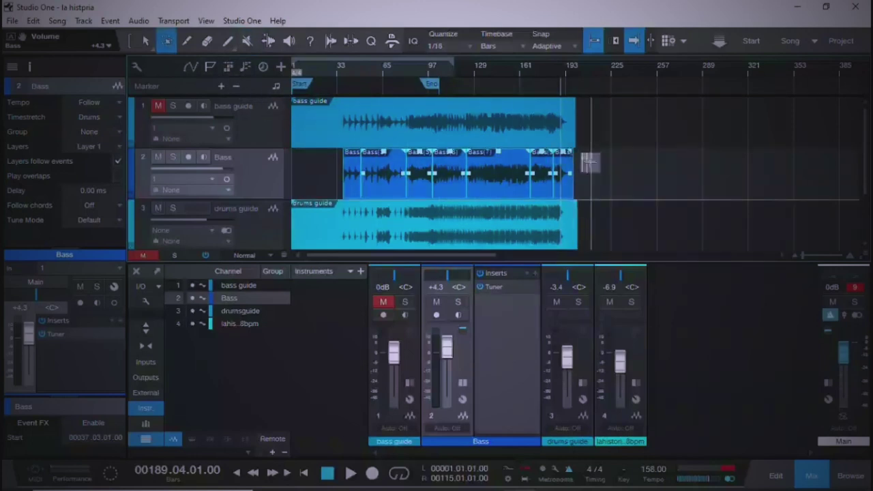
drag(590, 162, 440, 179)
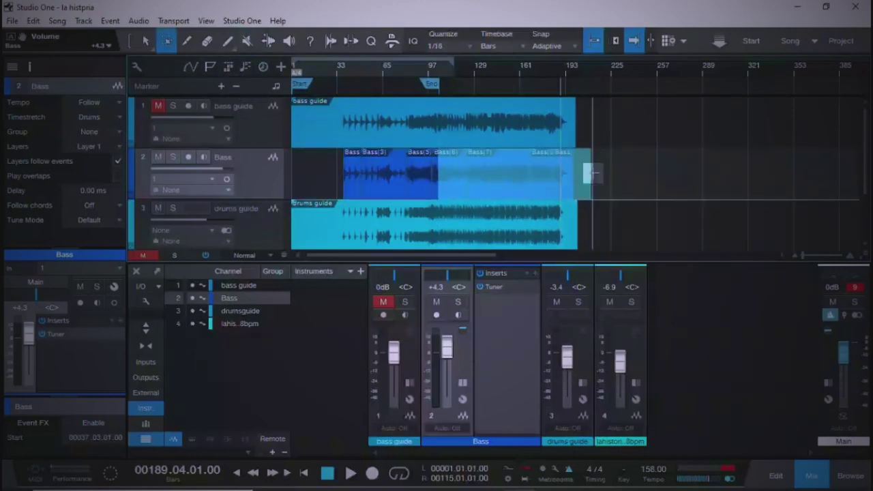
click(633, 193)
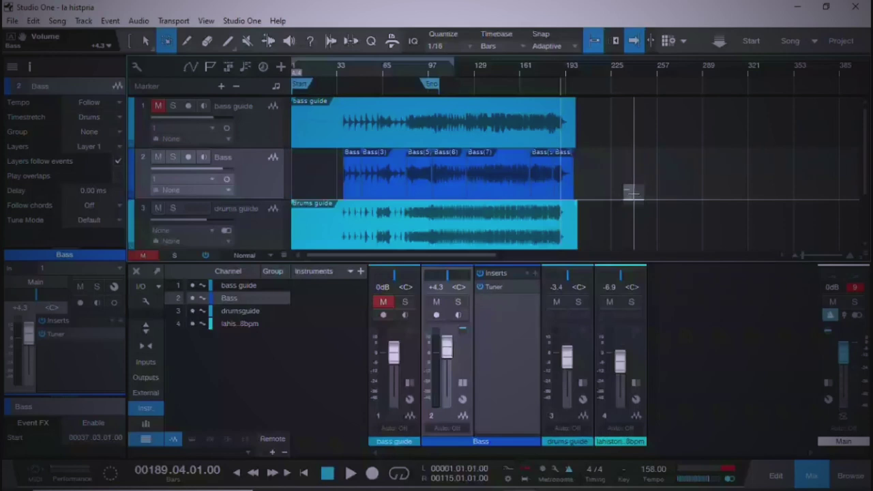
Step: Switch back to the Arrow tool and reselect every take on the Bass track
key(1)
drag(585, 194, 330, 202)
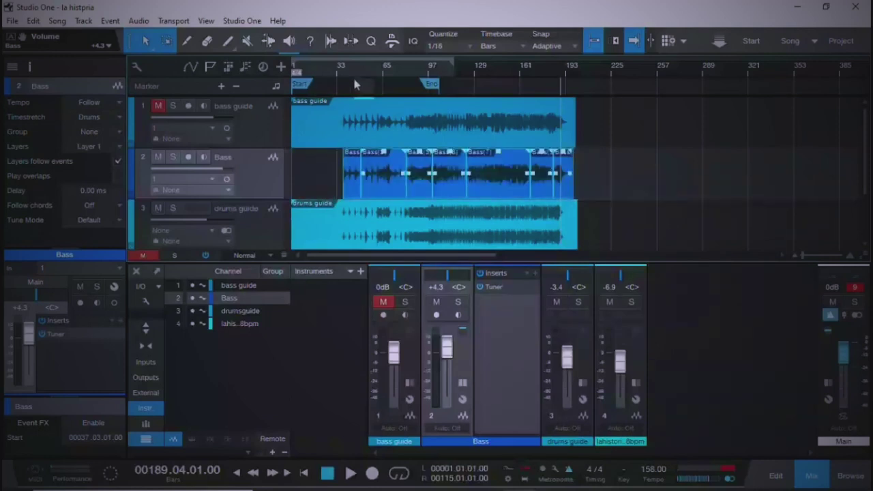
Step: Extend the start of the Bass(7) take back to 123.04.02.07 so it overlaps the end of the preceding take
scroll(464, 72, up, 10)
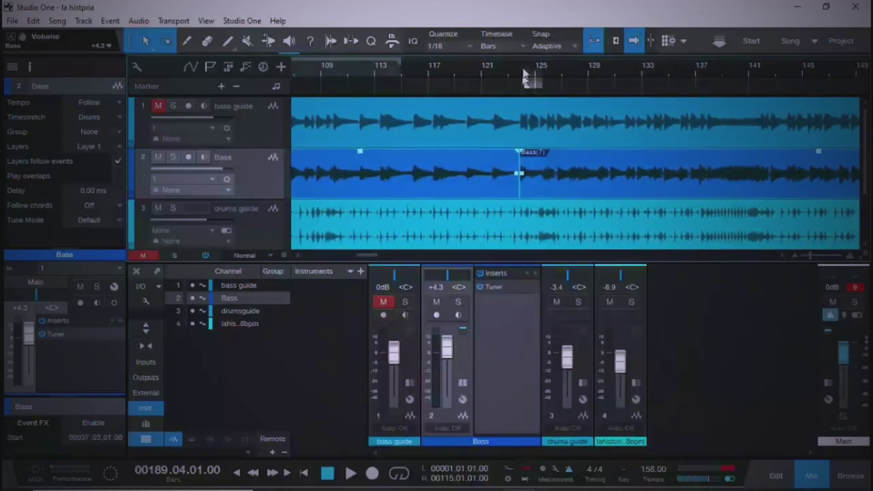
scroll(525, 77, up, 8)
click(545, 179)
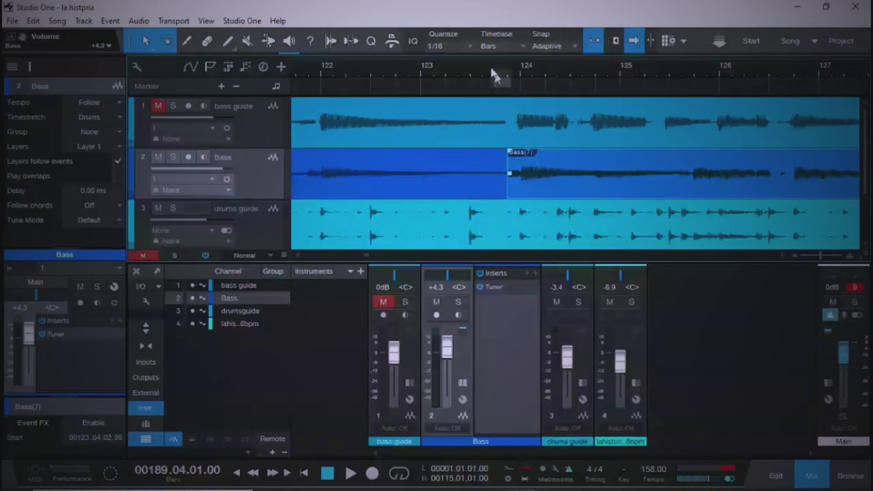
scroll(494, 75, up, 6)
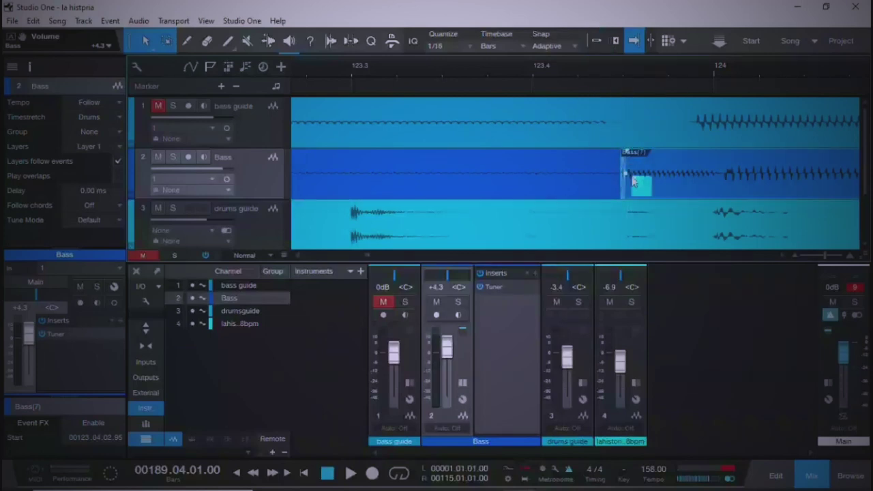
drag(622, 191, 604, 187)
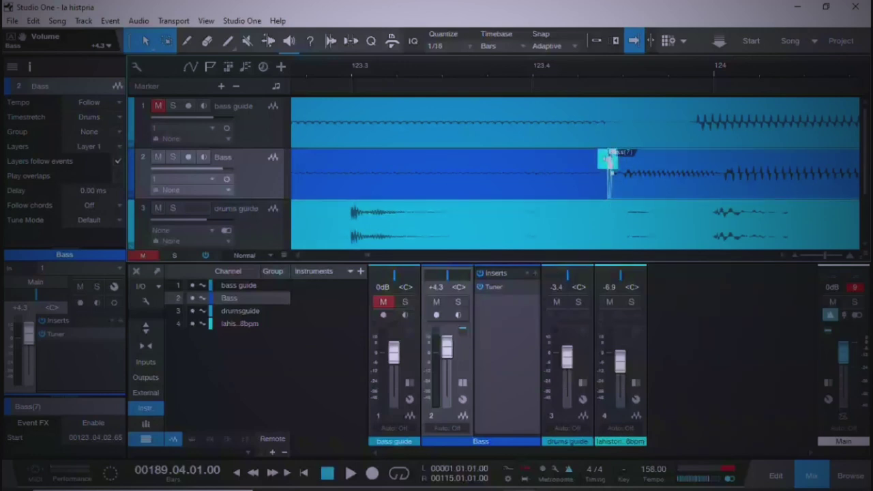
drag(607, 159, 619, 175)
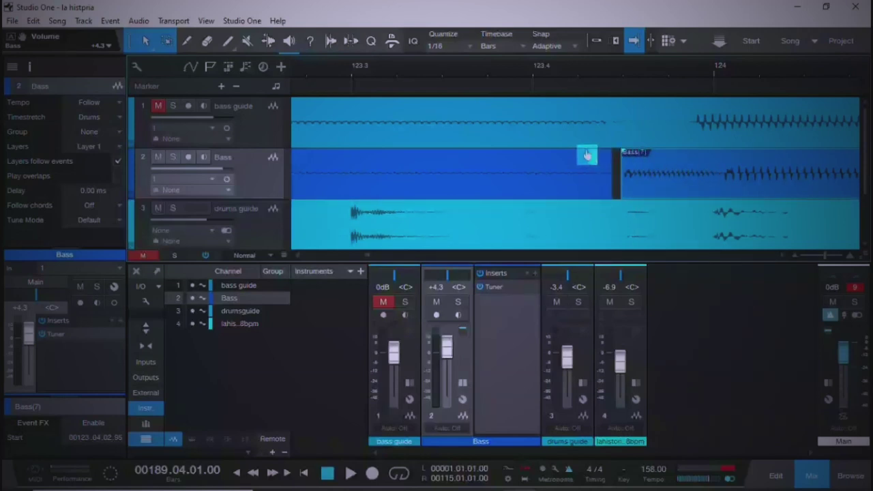
drag(618, 179, 582, 183)
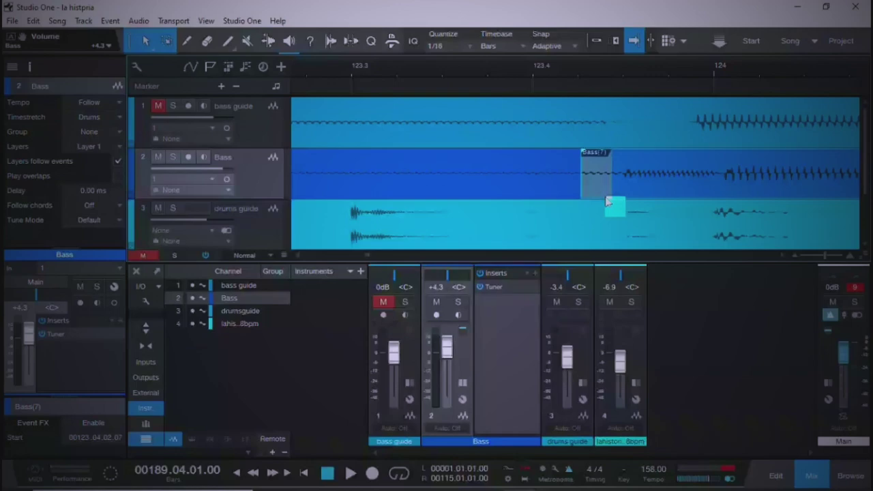
Step: Select all the bass takes together and check the join before bar 124
scroll(607, 202, down, 15)
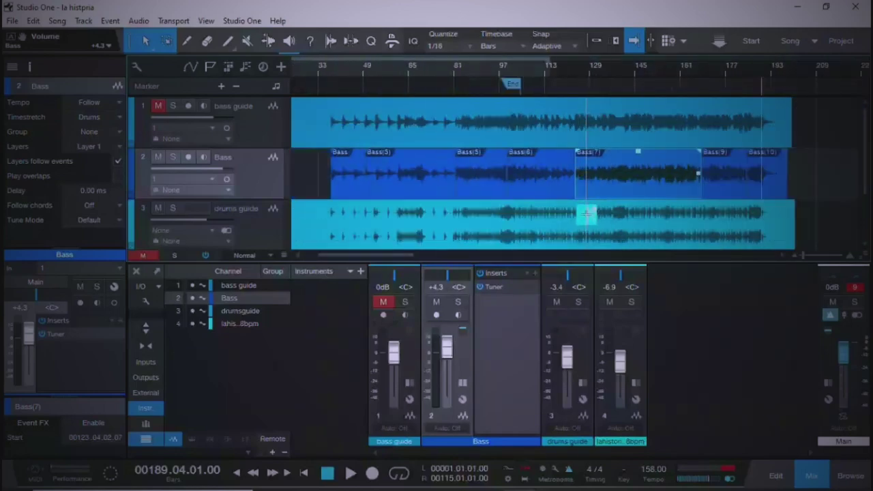
scroll(585, 212, down, 3)
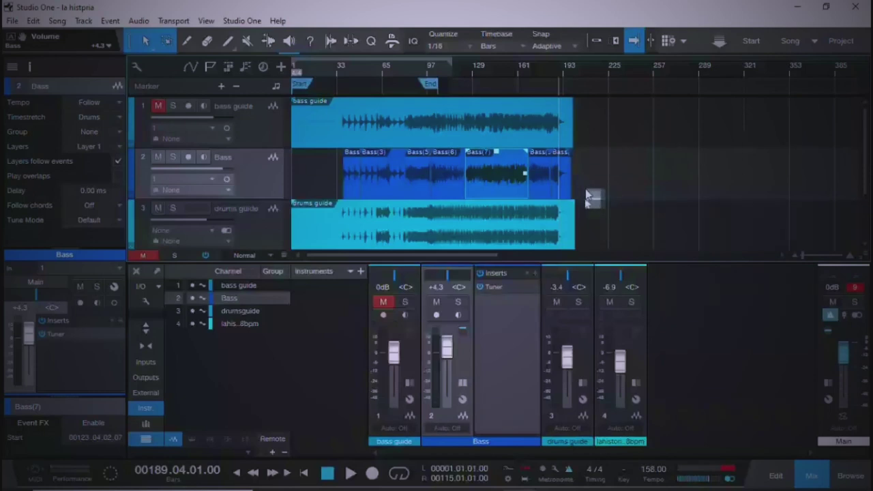
drag(587, 197, 298, 163)
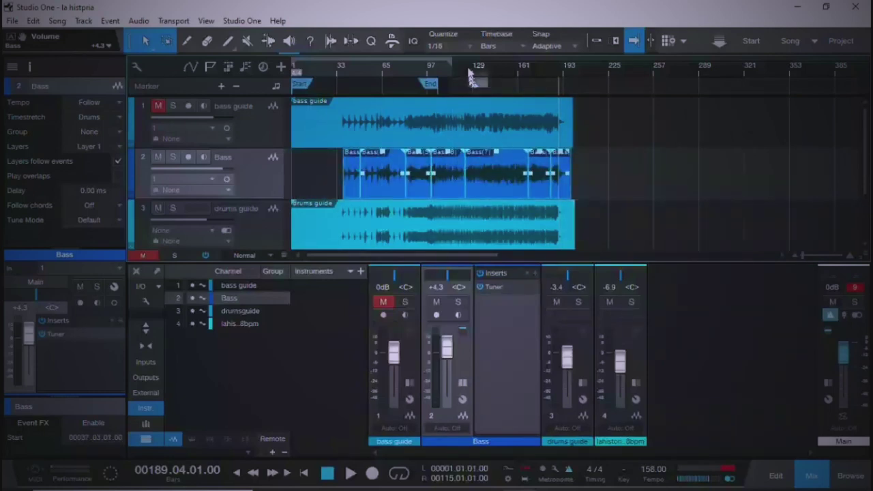
scroll(470, 76, up, 2)
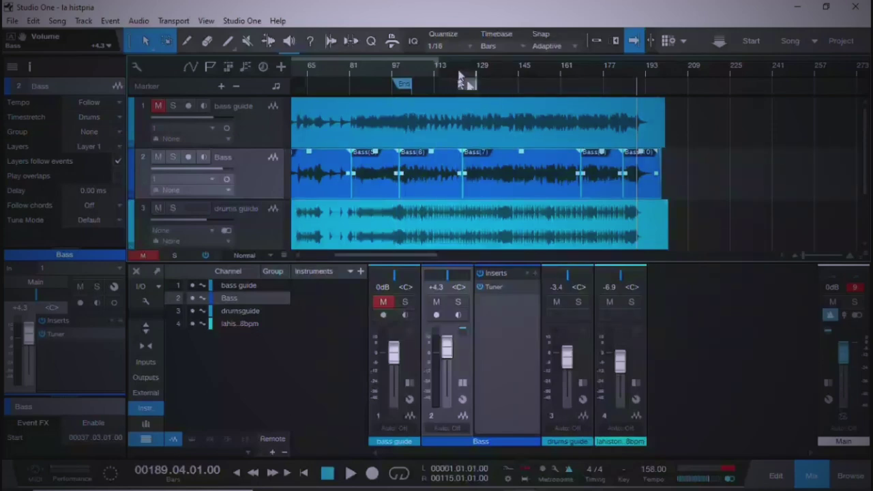
scroll(460, 80, up, 5)
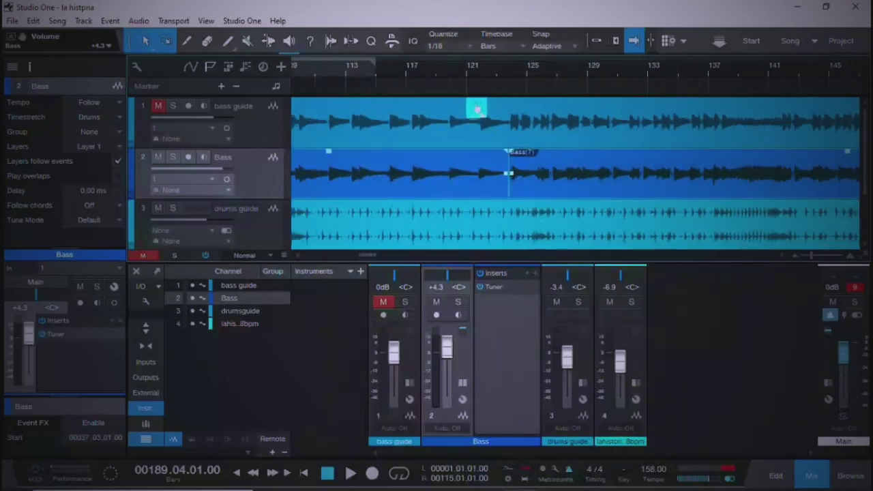
scroll(419, 65, down, 6)
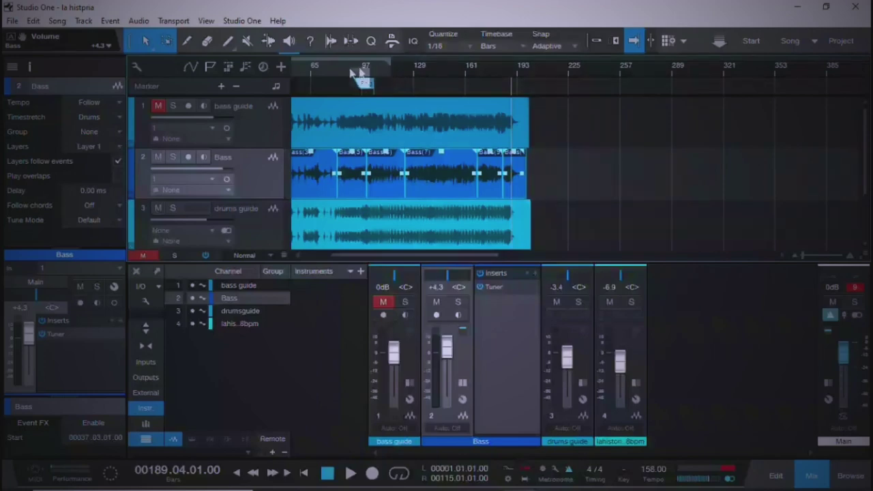
Step: Place the playback cursor at 46.01.04.15 and solo the Bass track
key(Home)
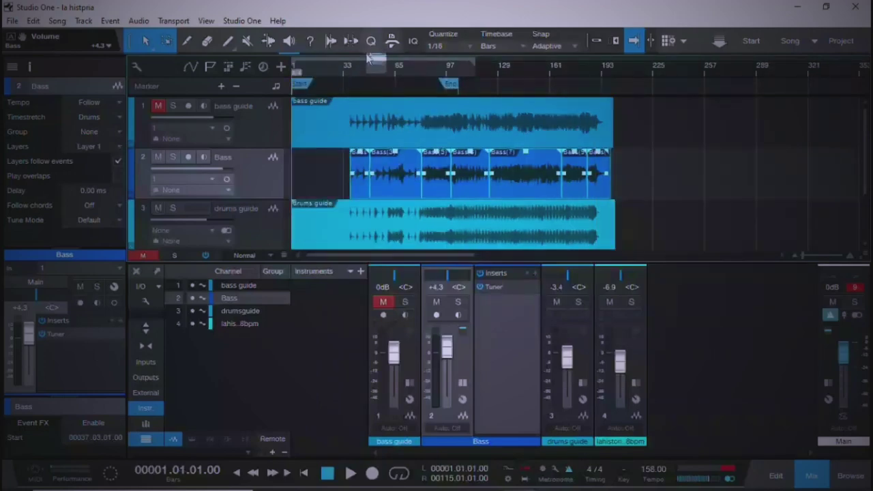
scroll(362, 76, up, 5)
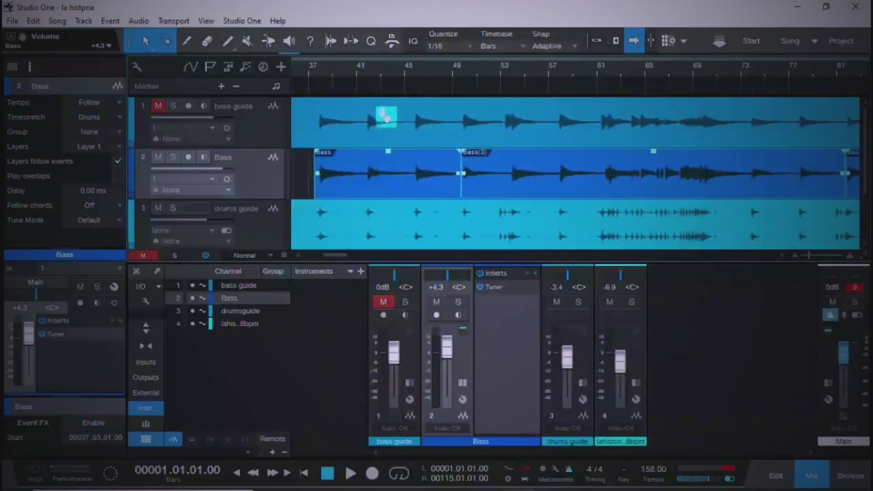
click(422, 75)
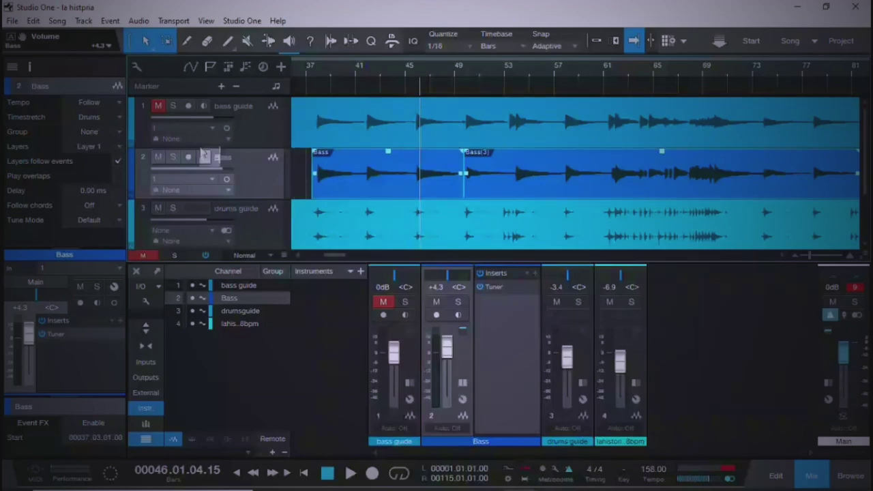
click(176, 160)
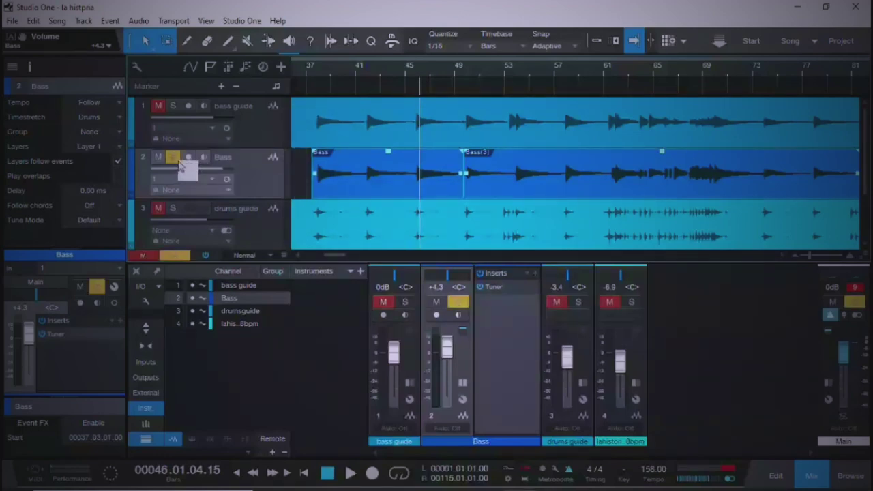
Step: Play the soloed bass from 48.04.02.21 across the join between the first two takes
click(452, 67)
key(e)
key(e)
key(e)
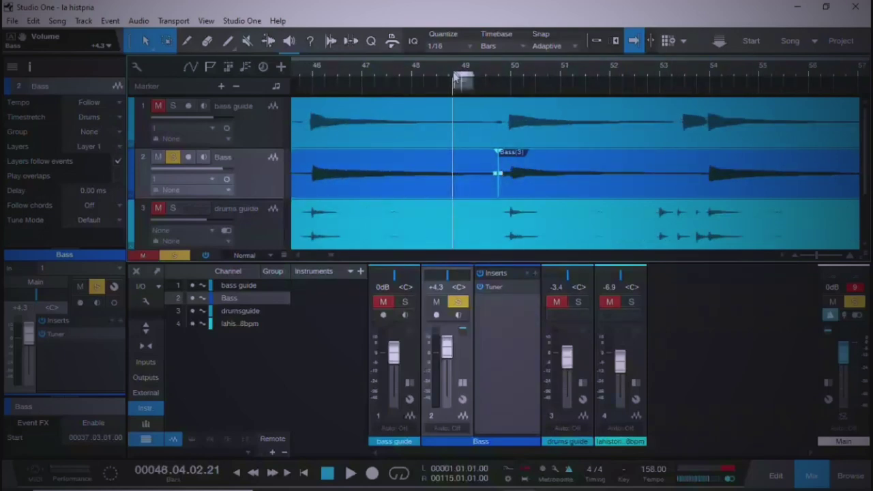
key(space)
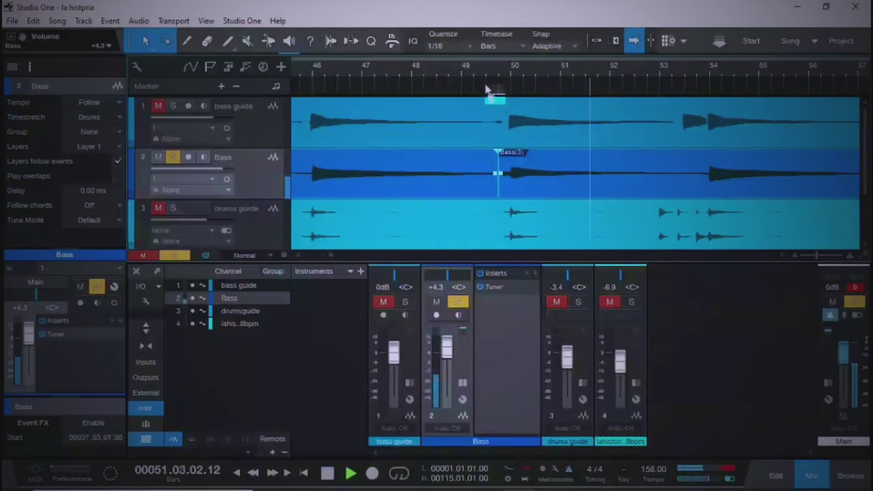
Step: Listen to the join between the Bass(3) and Bass(5) takes from just before bar 81, then stop playback
key(w)
key(w)
key(w)
key(w)
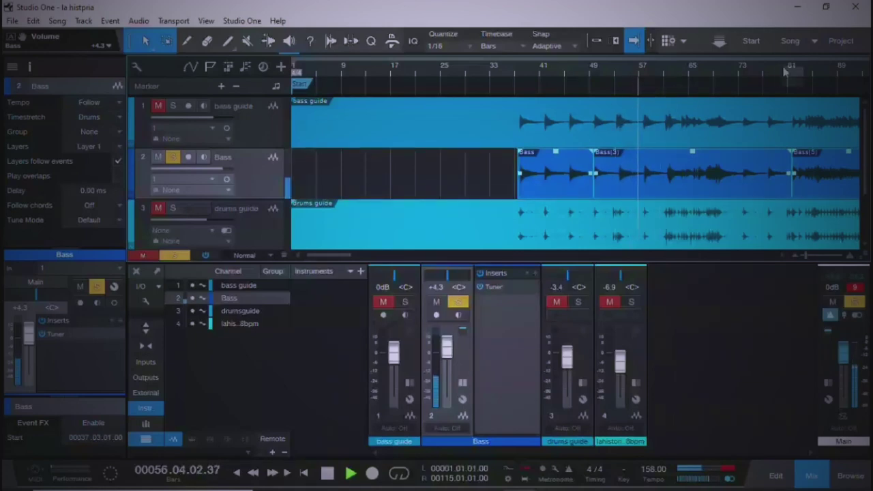
scroll(805, 79, up, 5)
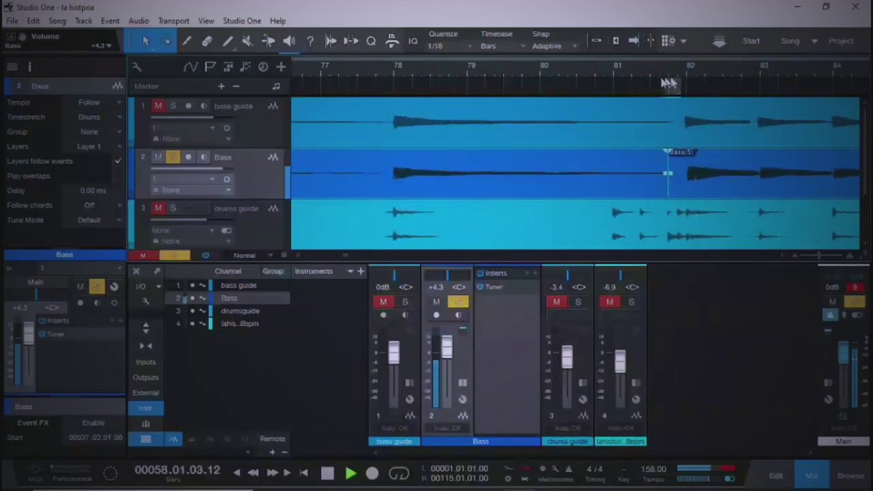
click(612, 71)
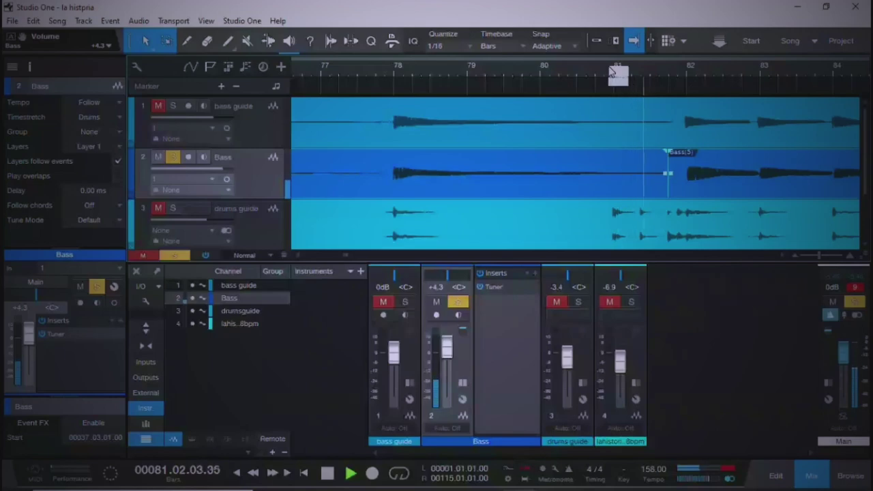
key(space)
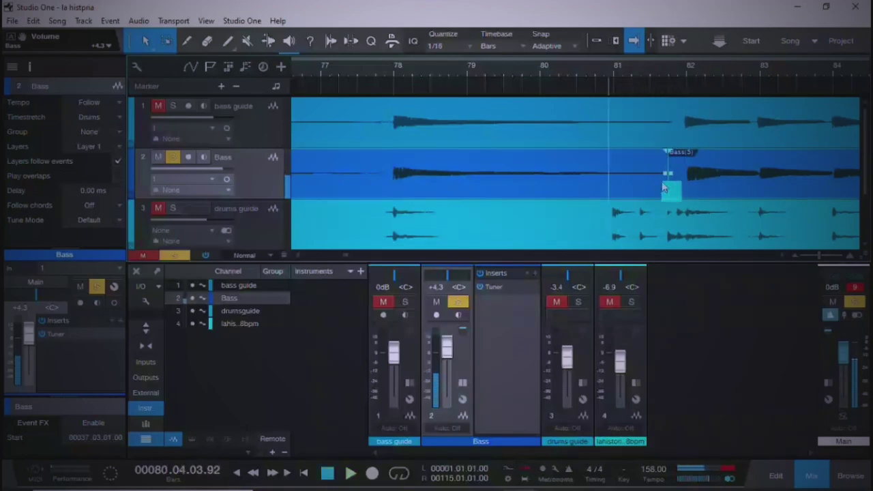
Step: Move the join between the Bass(3) and Bass(5) takes to just before bar 83
drag(662, 200, 755, 211)
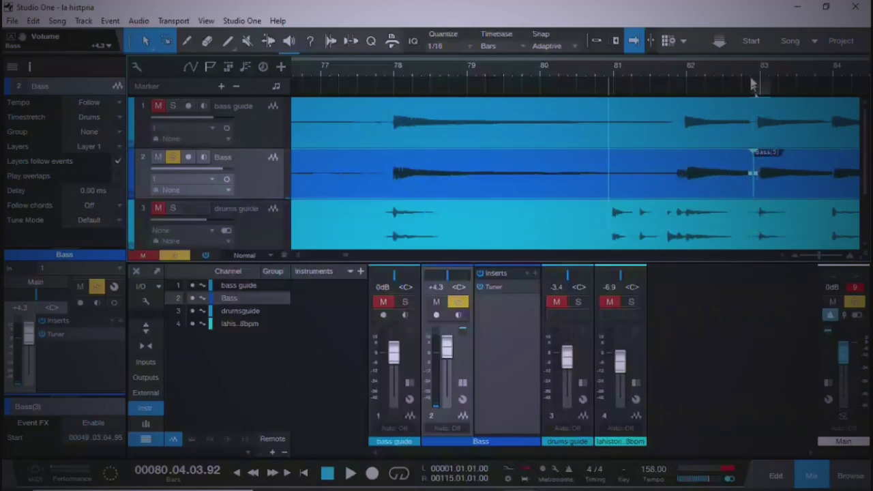
drag(765, 80, 721, 195)
key(w)
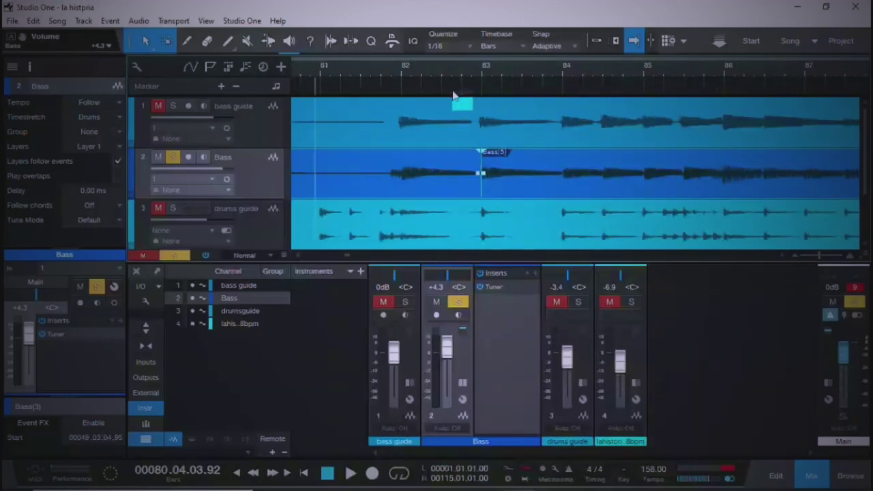
Step: Play the soloed bass from just before bar 82 across the Bass(5) join near bar 83, then stop playback
click(390, 80)
key(space)
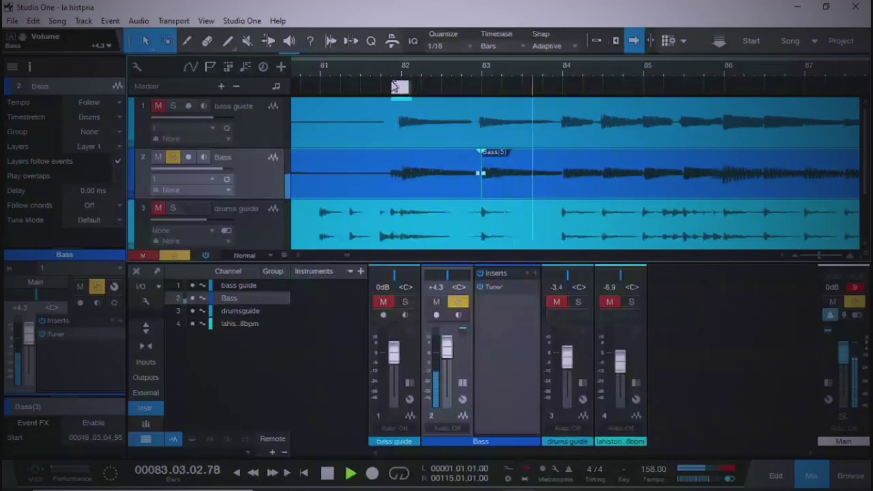
key(w)
key(space)
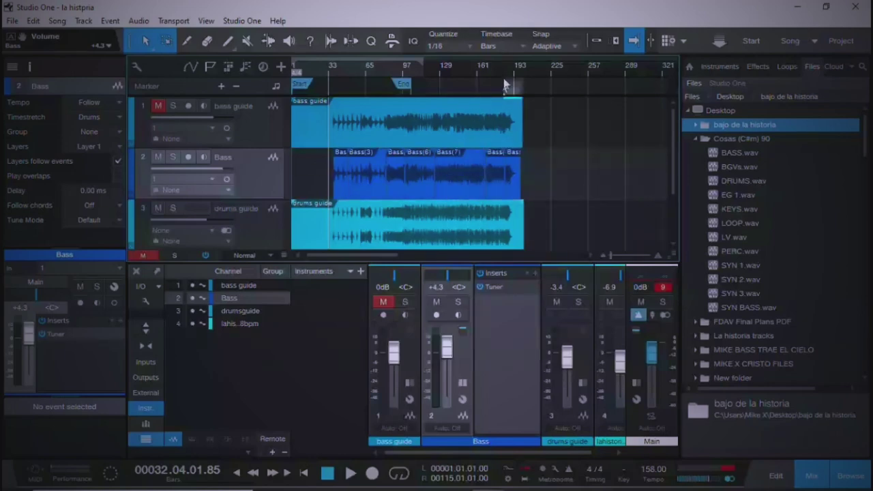
Step: Select the Bass track's full range from past the song's end back to bar 1 and merge its takes into one continuous event
drag(515, 75, 578, 103)
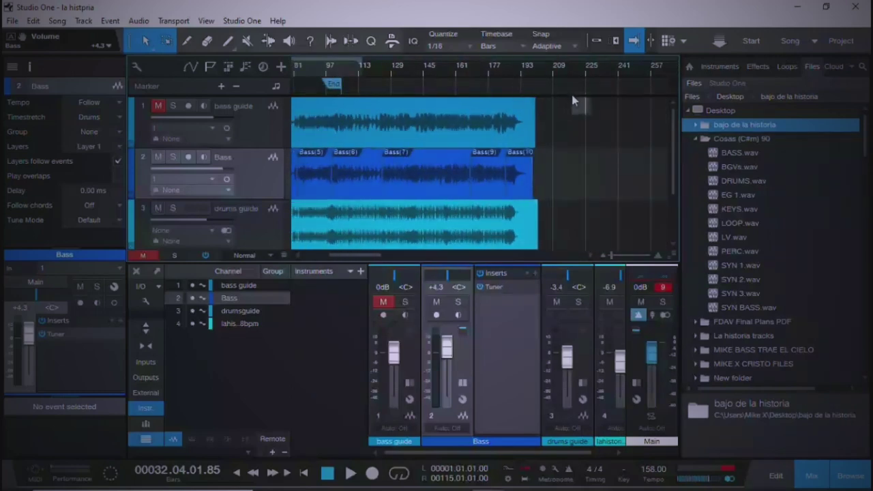
key(F5)
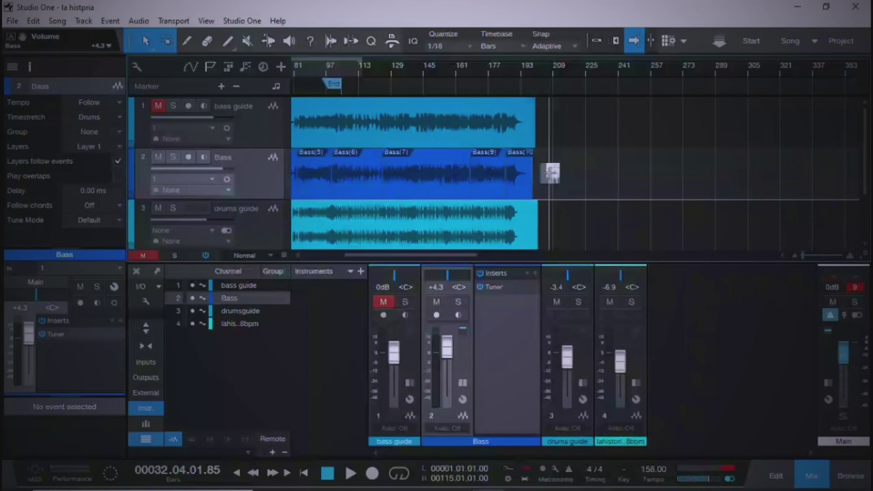
key(2)
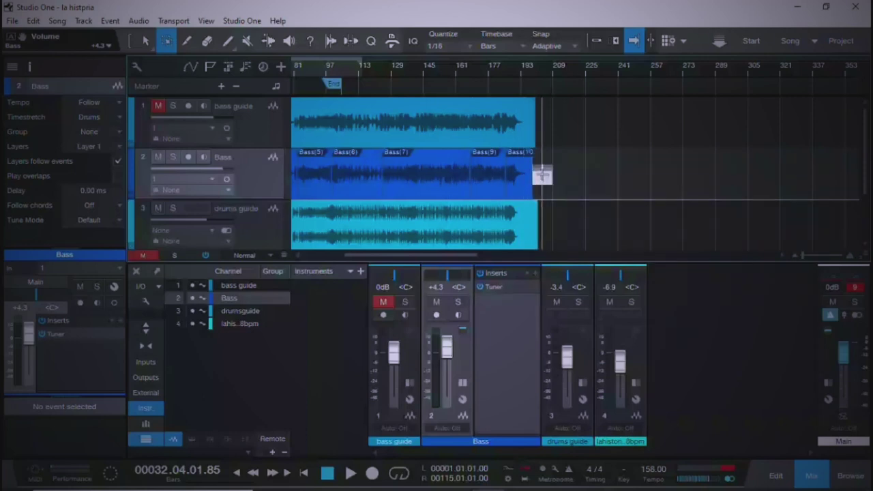
drag(543, 175, 204, 181)
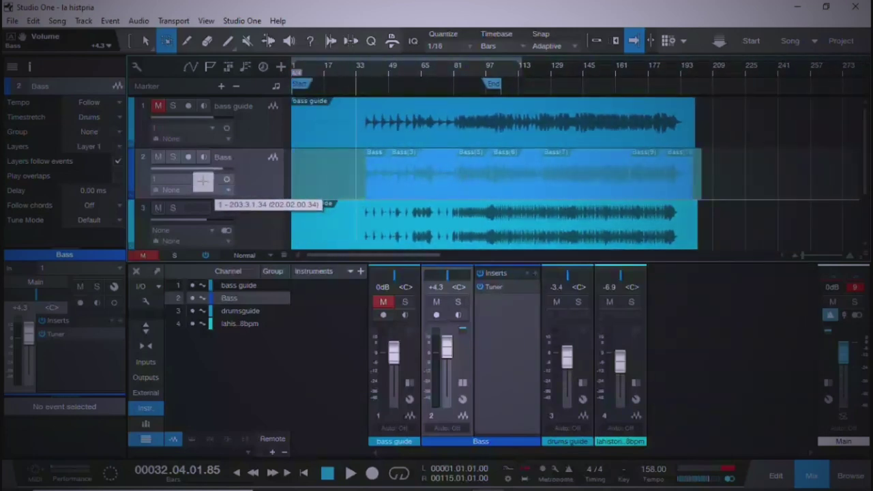
drag(203, 181, 203, 185)
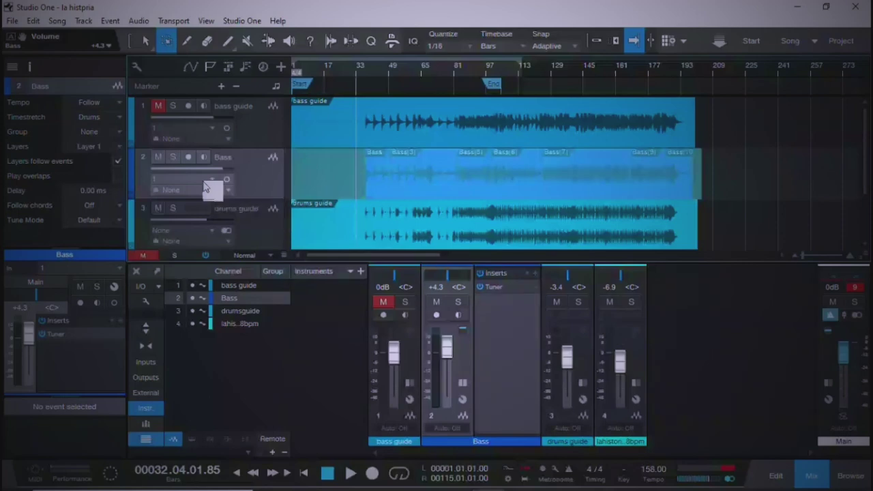
key(ctrl+b)
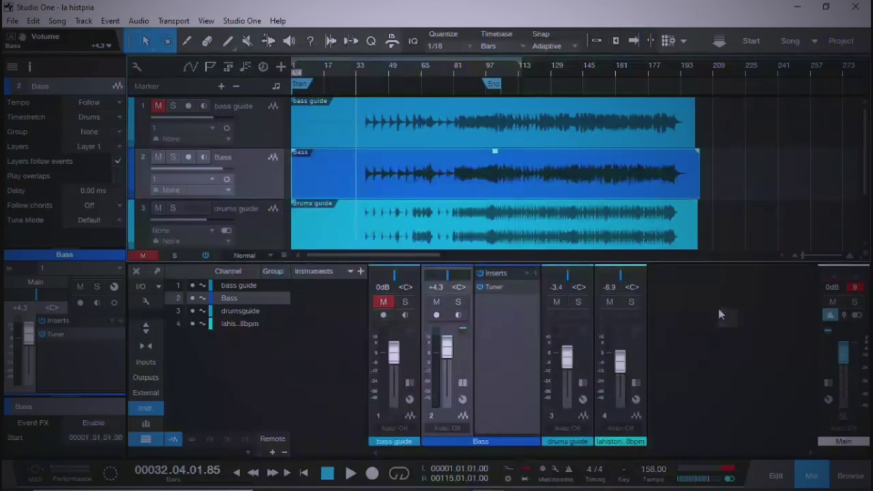
Step: Create a new folder named Historia Bajo on the Desktop from the file browser
click(840, 477)
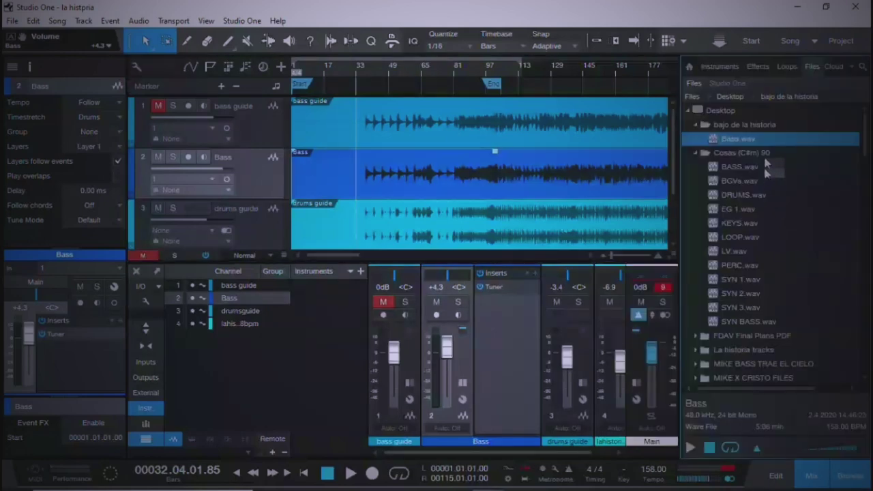
click(733, 112)
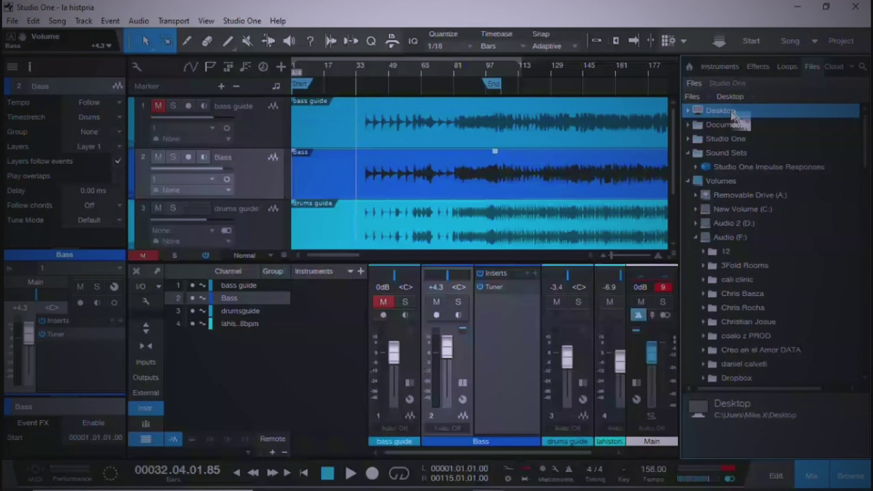
right_click(733, 112)
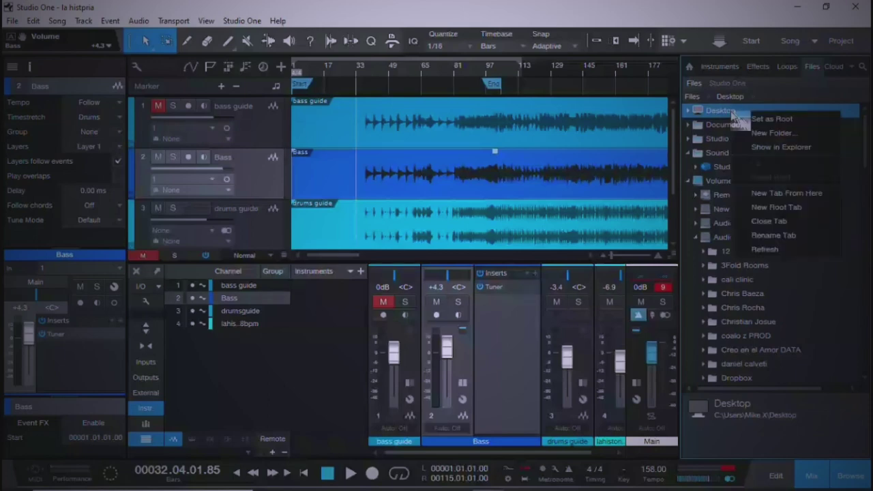
click(773, 134)
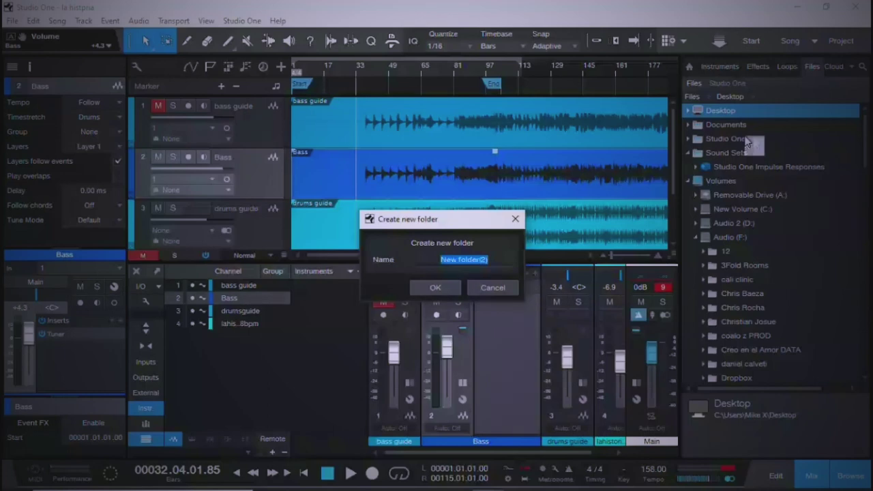
text(Historia Ba)
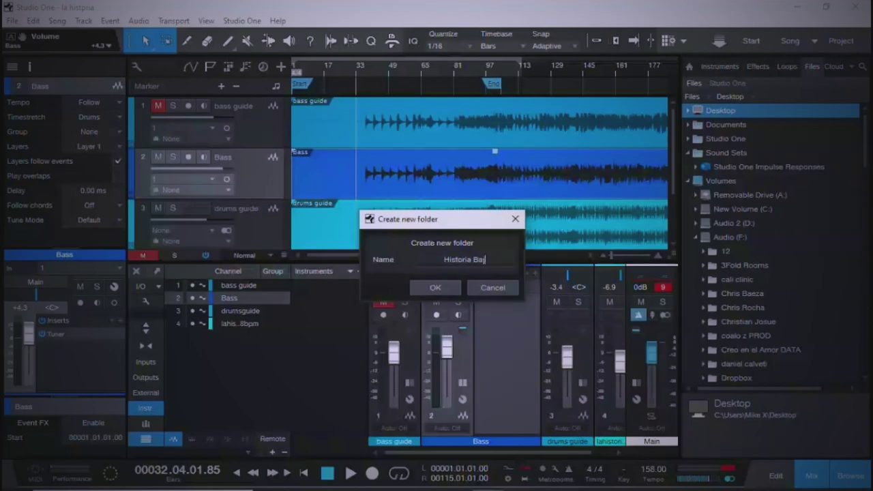
text(jo)
key(Return)
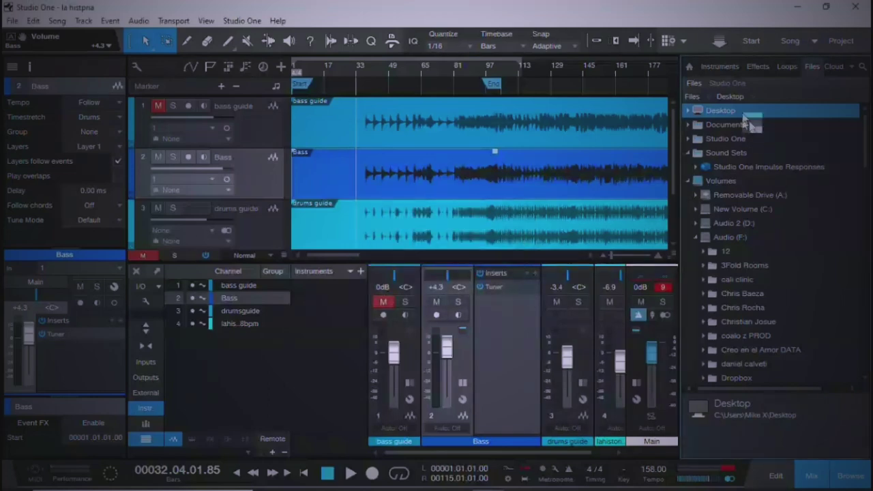
Step: Collapse the other open Desktop folders and export the merged Bass event as a WAV file into the Historia Bajo folder
scroll(774, 191, down, 1)
double_click(742, 139)
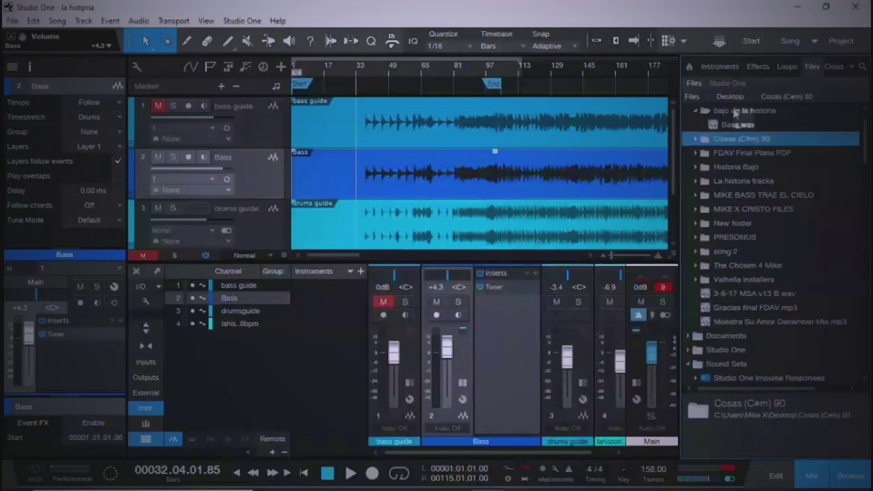
double_click(742, 110)
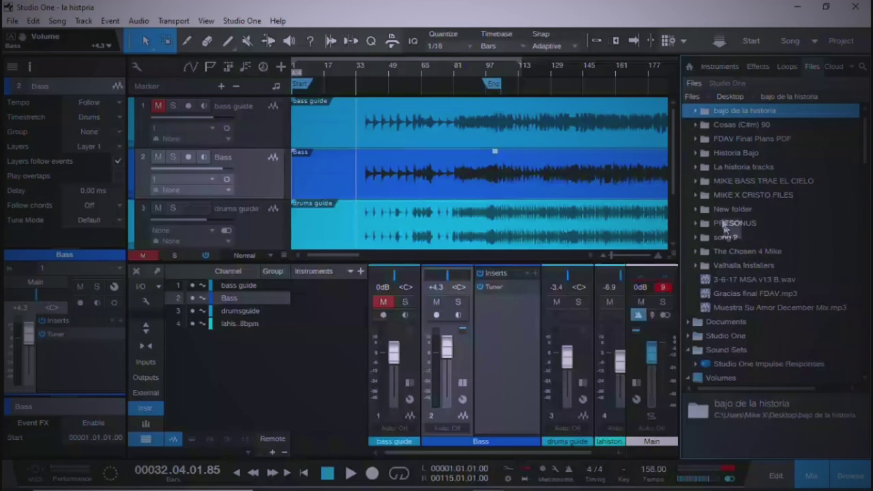
mouse_move(724, 157)
mouse_down()
mouse_move(560, 183)
mouse_move(584, 194)
mouse_move(679, 151)
mouse_move(710, 145)
mouse_move(725, 155)
mouse_up()
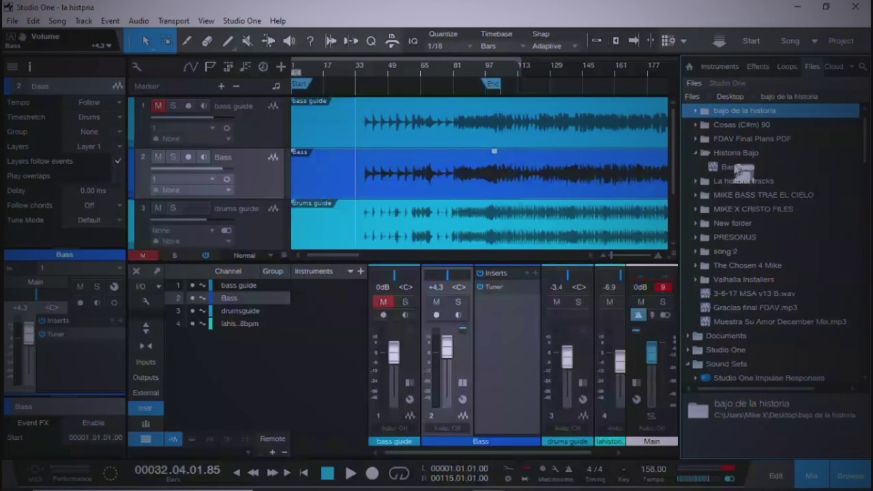
Step: Rename the exported Bass.wav file in the Historia Bajo folder as Historia Bass
right_click(739, 168)
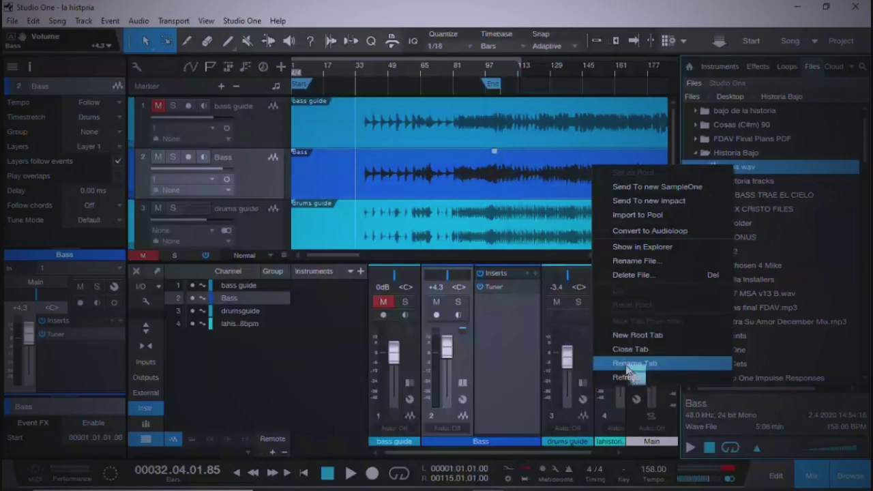
click(636, 261)
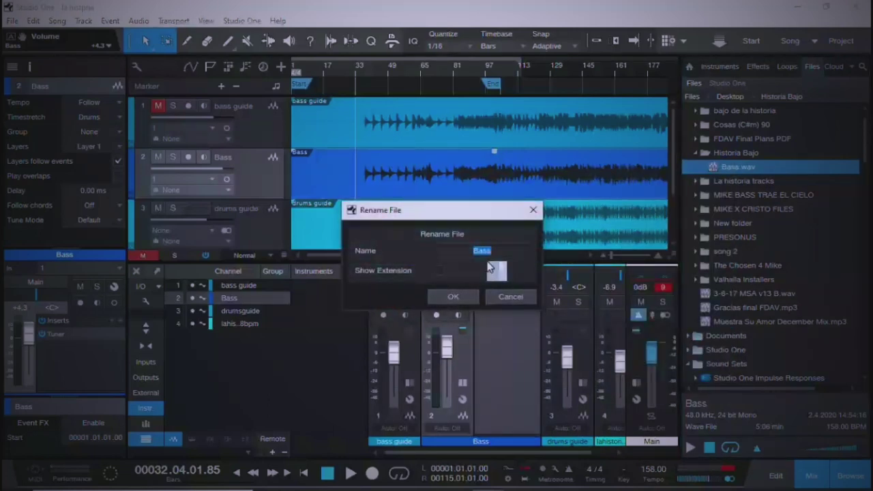
text(Historia)
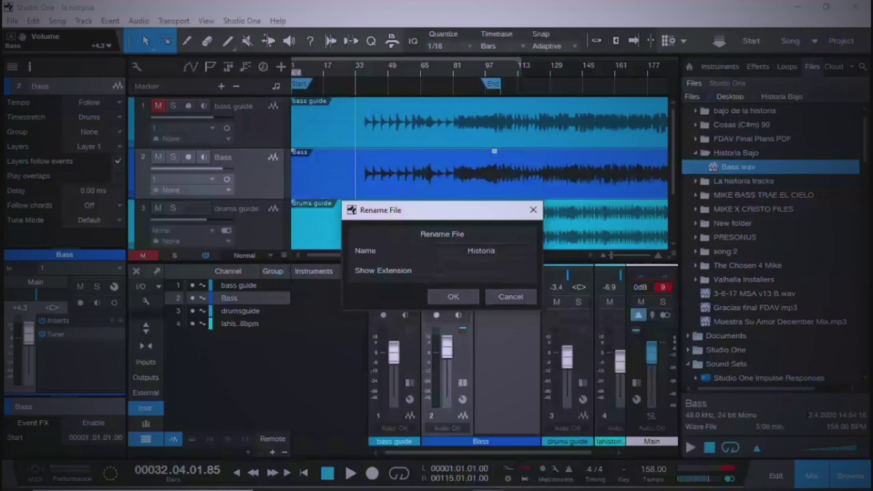
key(Return)
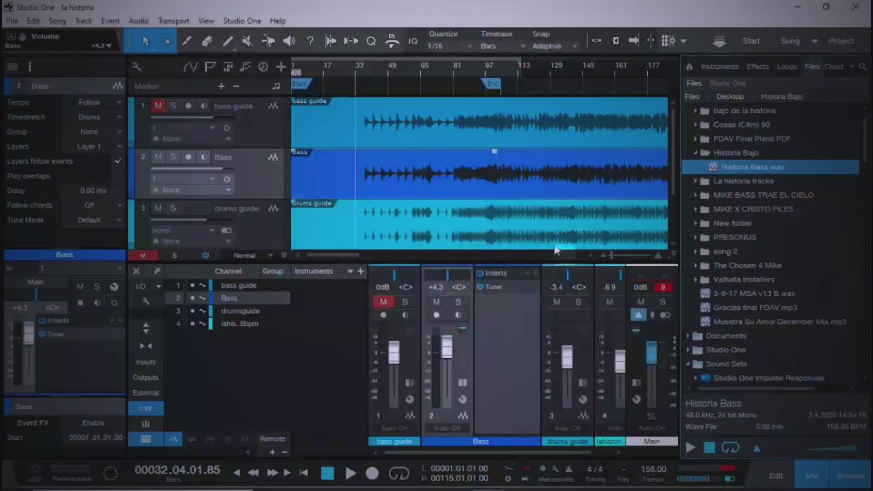
Step: Minimize the Studio One and Switcher Cast windows and bring up Dropbox's GEORGE MUSIC folder beside the desktop's Historia Bajo folder
click(796, 9)
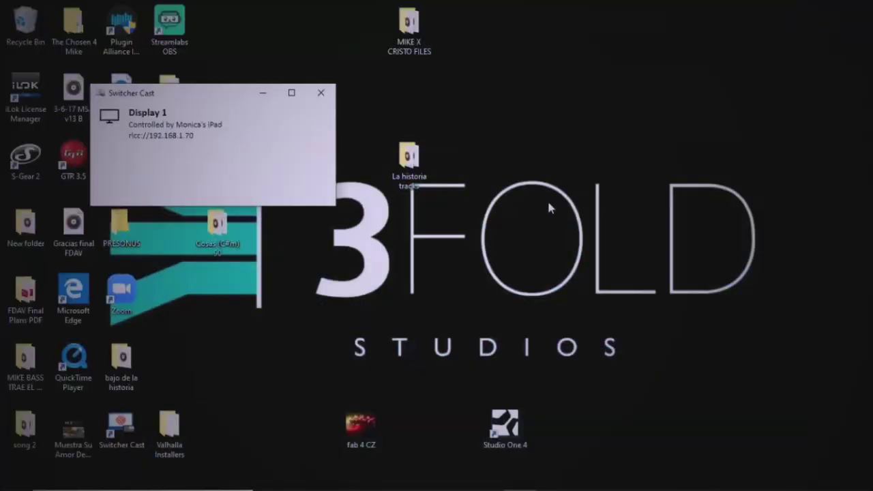
click(262, 94)
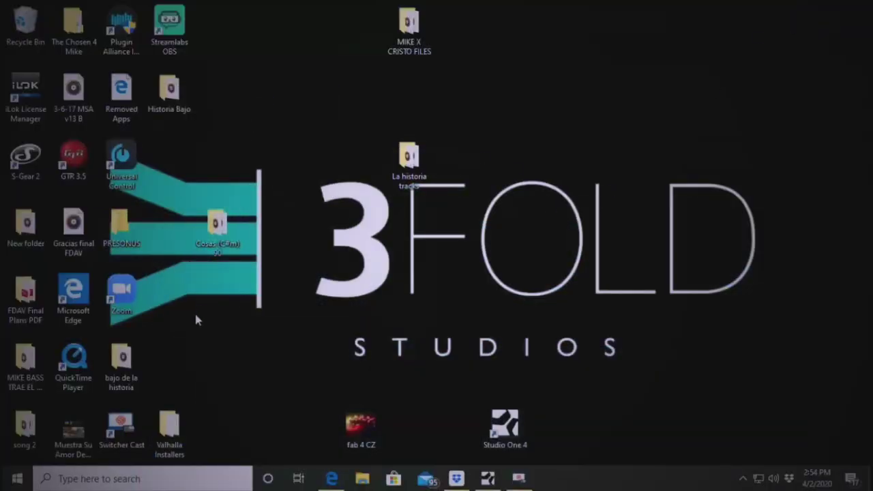
double_click(171, 108)
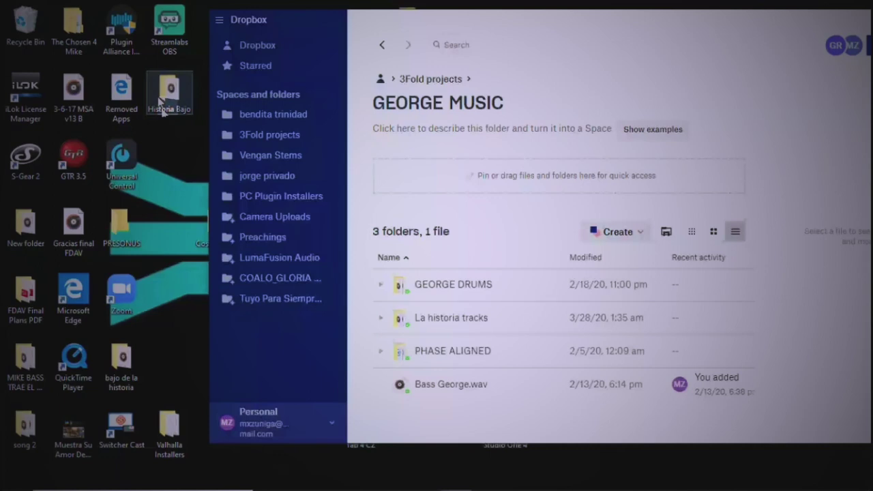
Step: Move the Dropbox window fully into view to look at the GEORGE MUSIC folder, then close the window
mouse_move(162, 109)
mouse_down()
mouse_move(389, 289)
mouse_move(390, 321)
mouse_move(258, 197)
mouse_move(167, 133)
mouse_move(169, 102)
mouse_up()
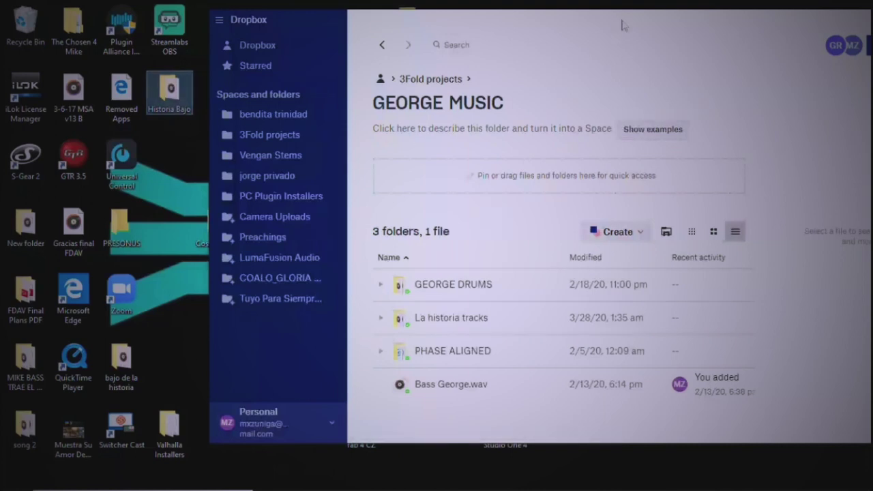
drag(622, 25, 516, 20)
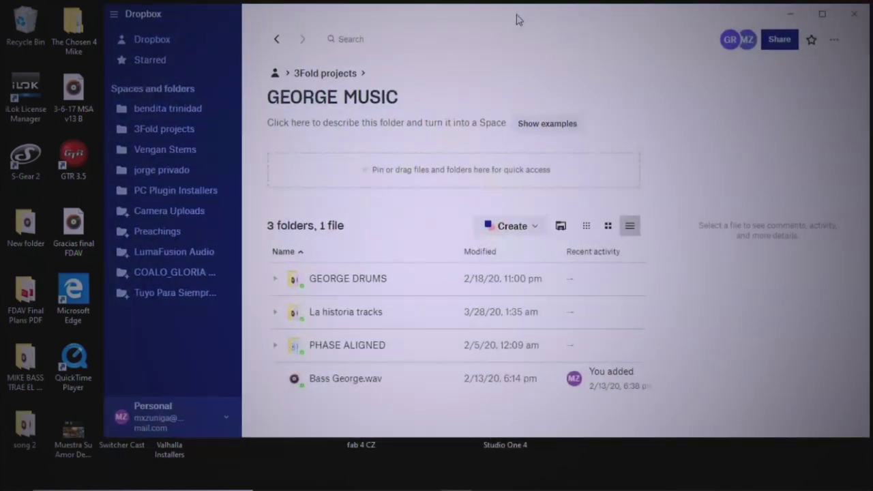
click(857, 15)
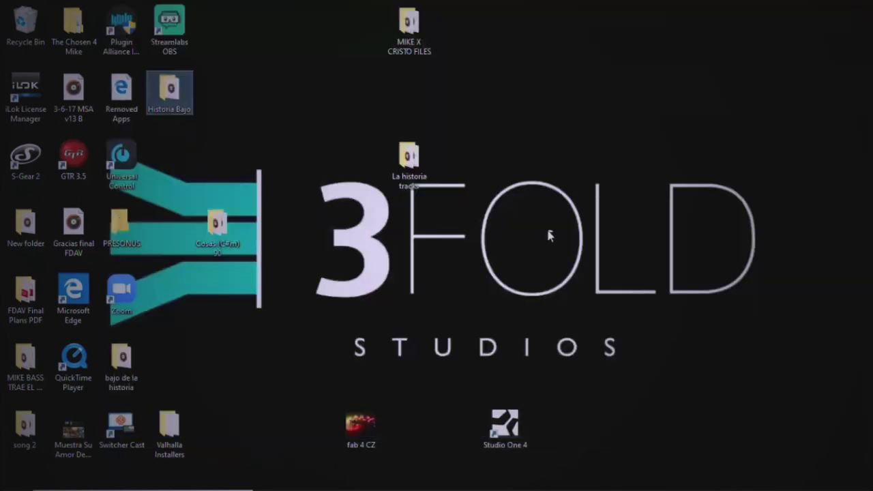